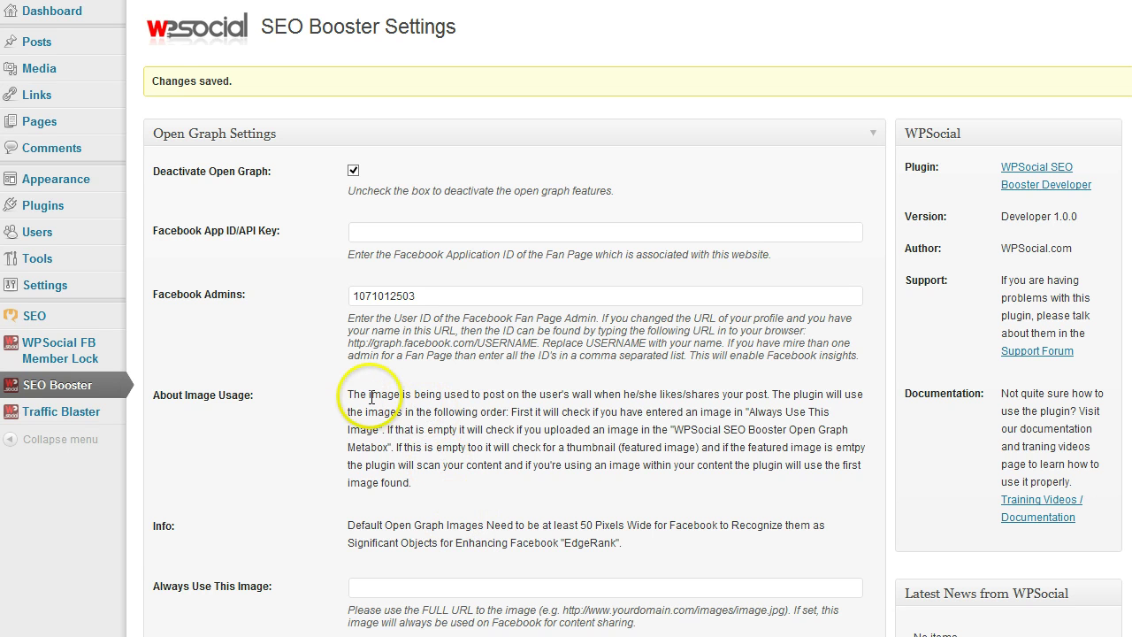
Create a new post titled "Just a Test for Google Snippets Review".
{"action": "mouse_move", "coordinate": [72, 55]}
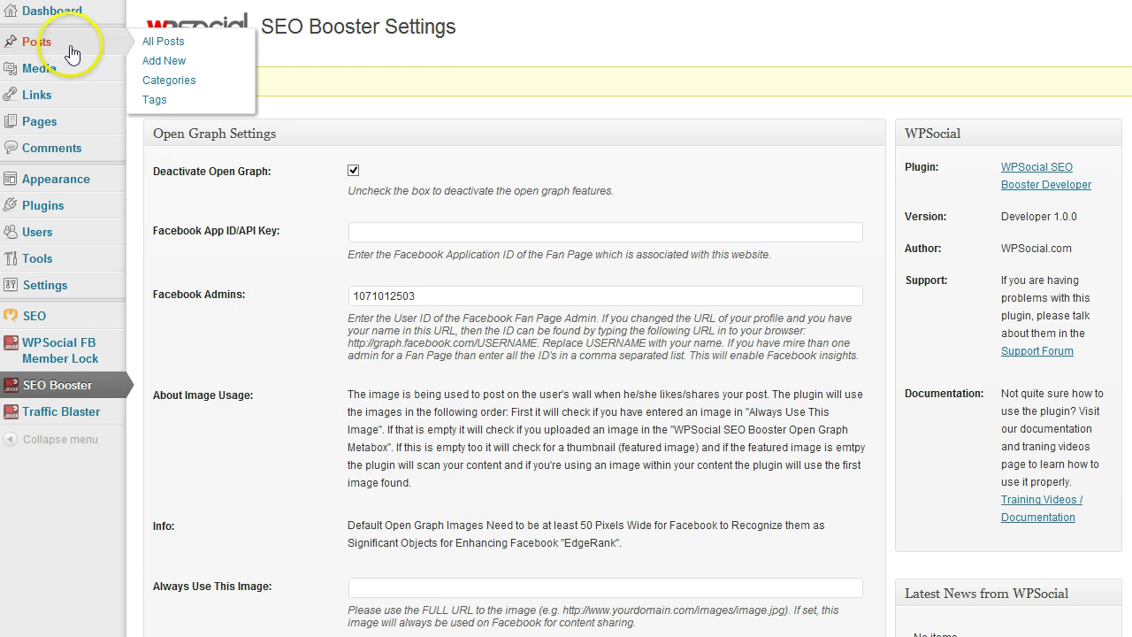
{"action": "left_click", "coordinate": [177, 61]}
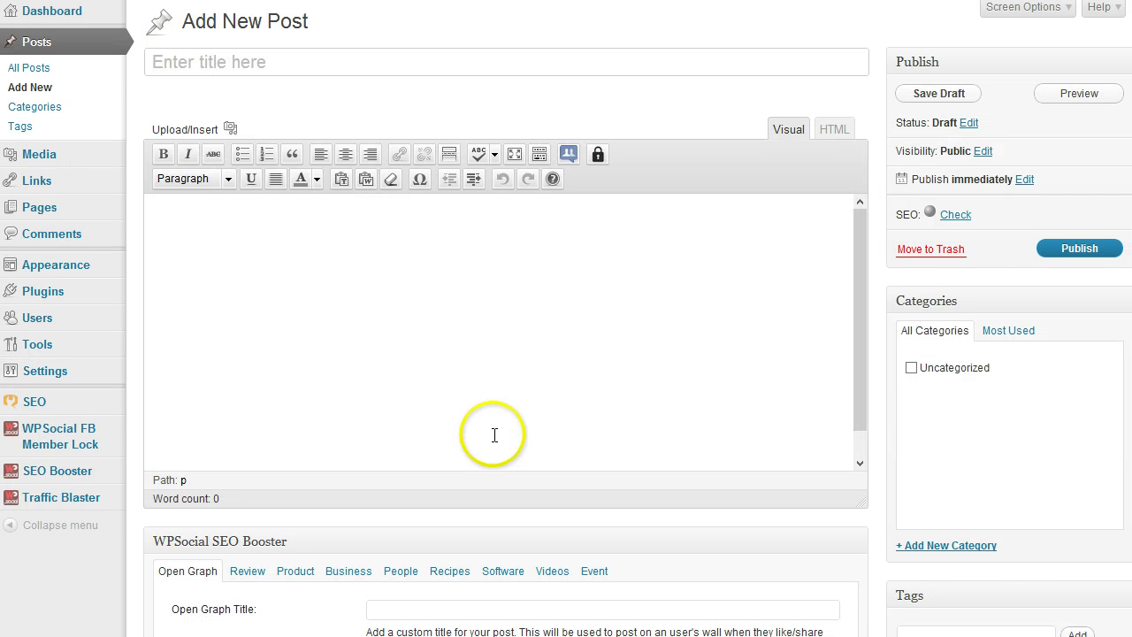
{"action": "type", "text": "Just a Tes"}
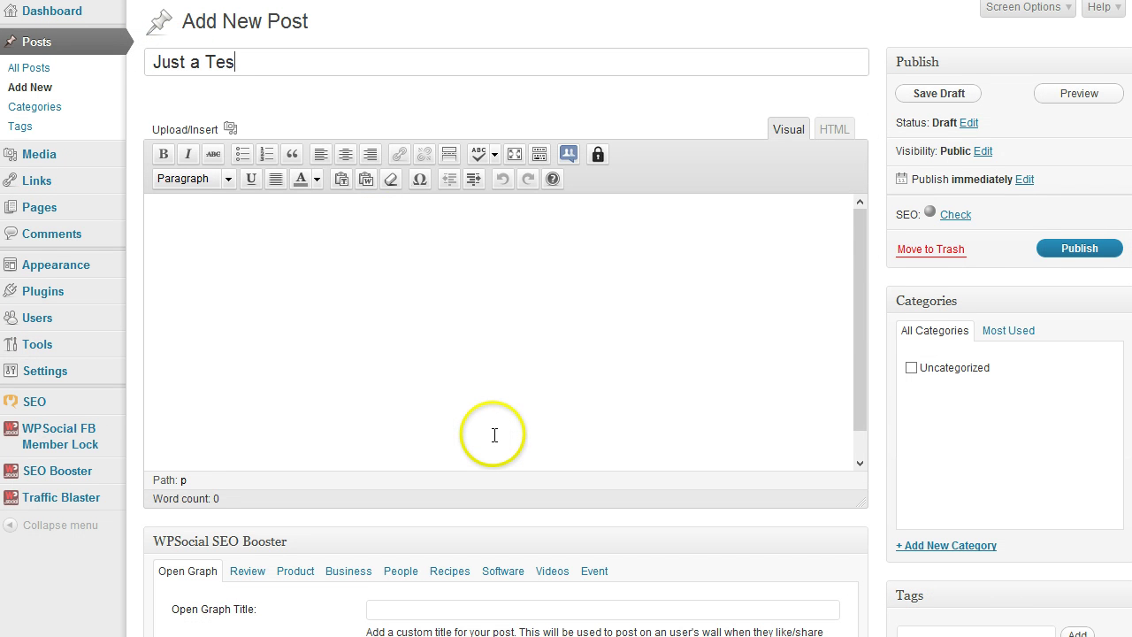
{"action": "type", "text": "t for Google Snippets"}
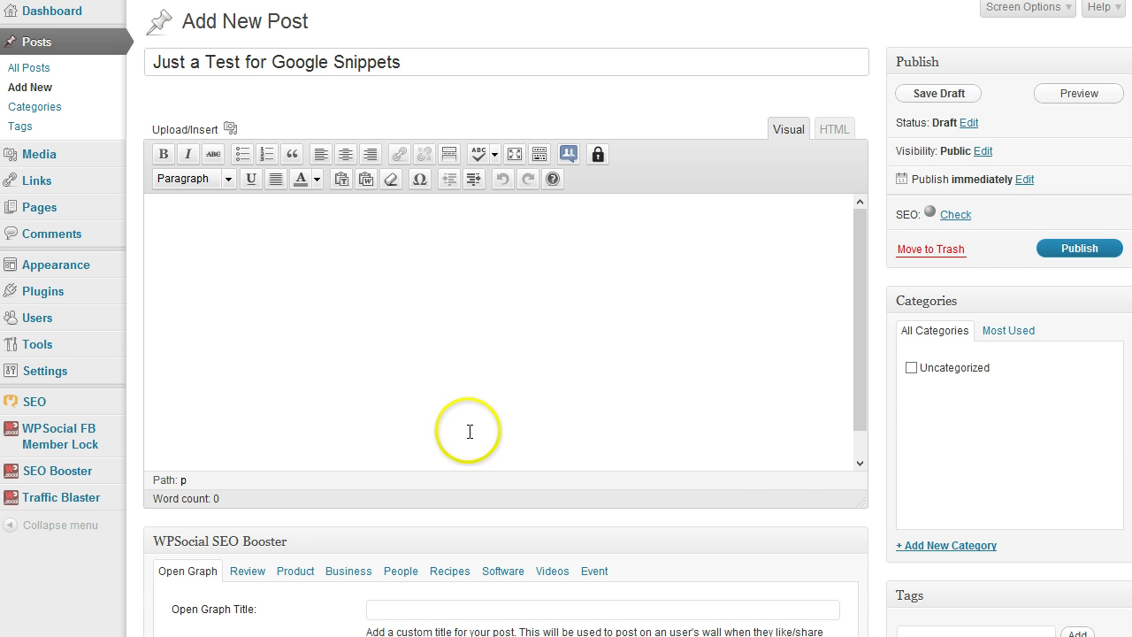
{"action": "left_click", "coordinate": [463, 428]}
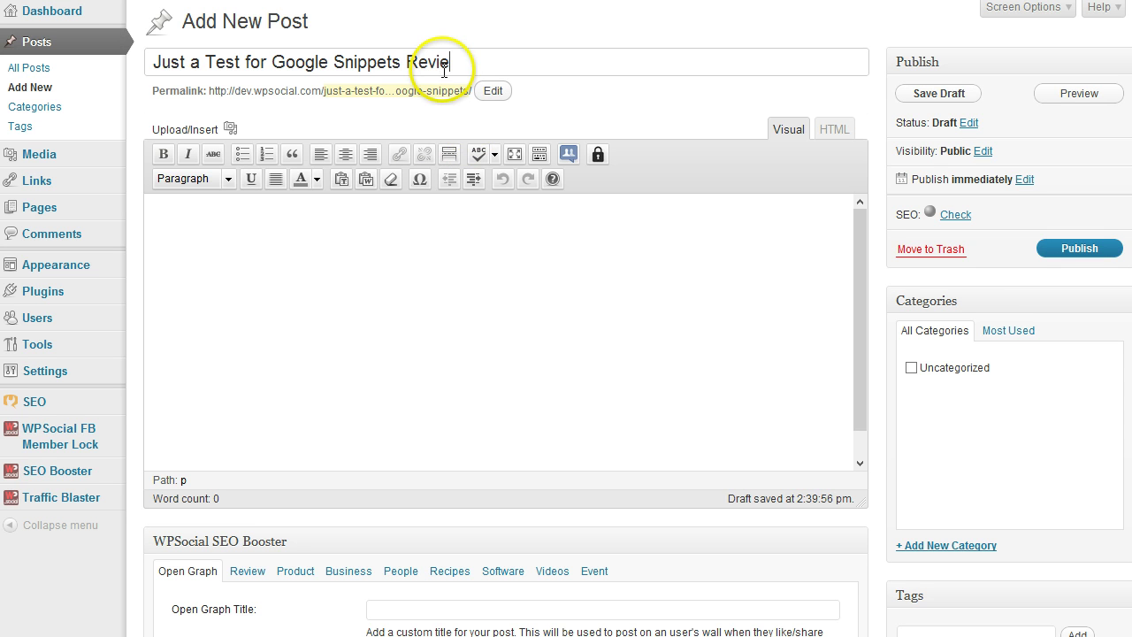
Fill the post body with the Lorem ipsum placeholder paragraph copied from the other window.
{"action": "left_click", "coordinate": [412, 287]}
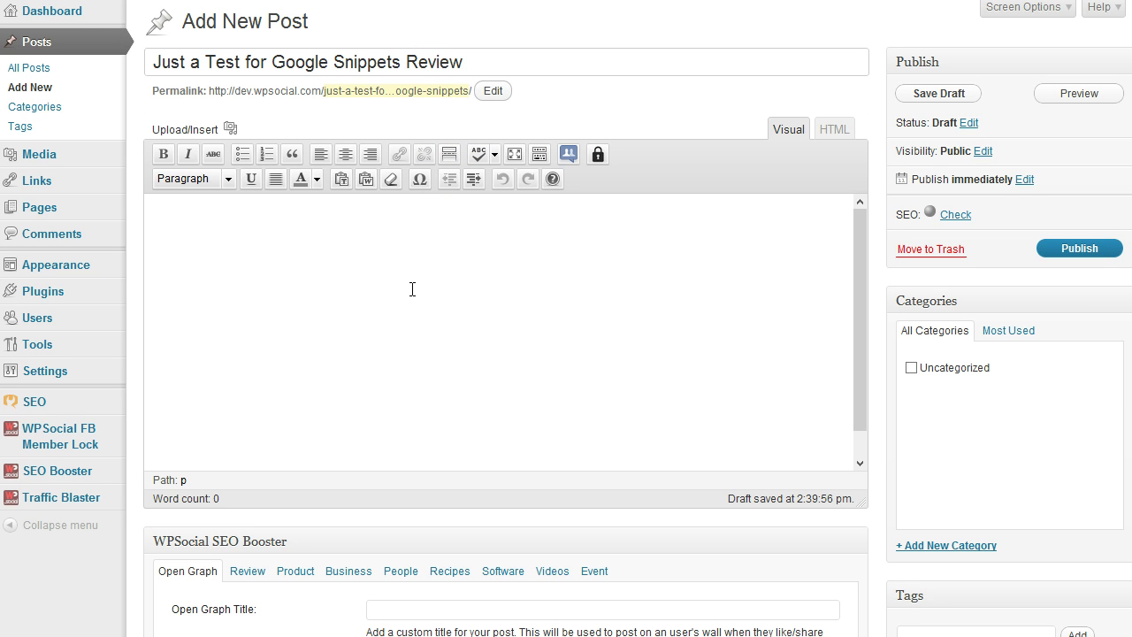
{"action": "left_click", "coordinate": [411, 337]}
{"action": "key", "text": "alt+Tab"}
{"action": "left_click_drag", "start_coordinate": [725, 530], "coordinate": [308, 454]}
{"action": "key", "text": "ctrl+c"}
{"action": "left_click", "coordinate": [273, 285]}
{"action": "key", "text": "ctrl+v"}
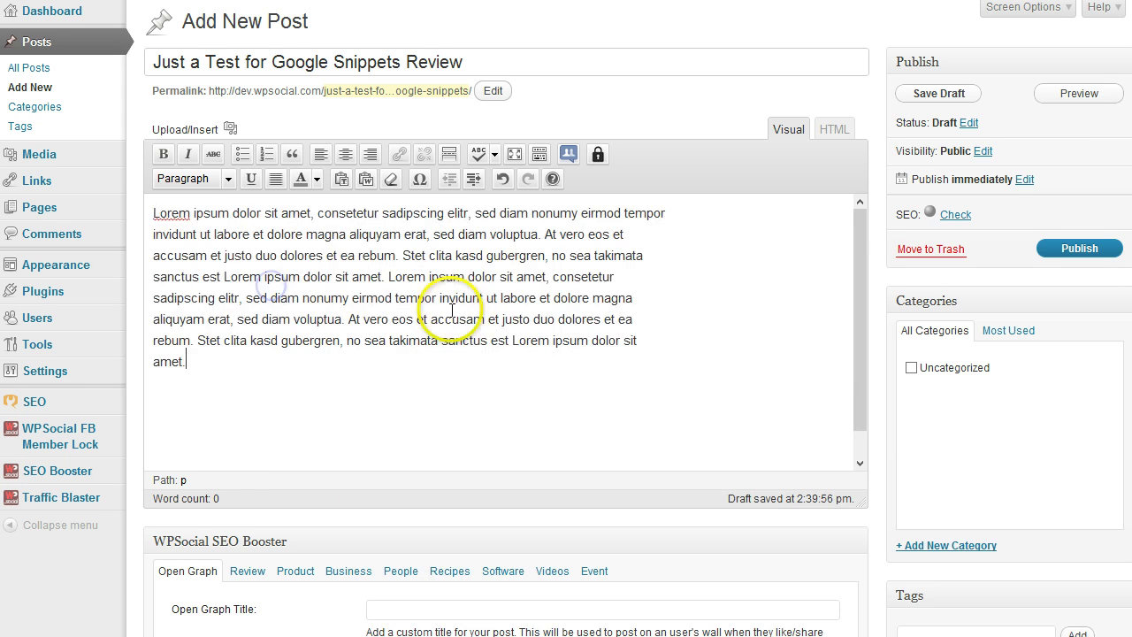
Show the Review settings in the post's WPSocial SEO Booster box.
{"action": "scroll", "coordinate": [492, 344], "scroll_direction": "down", "scroll_amount": 1}
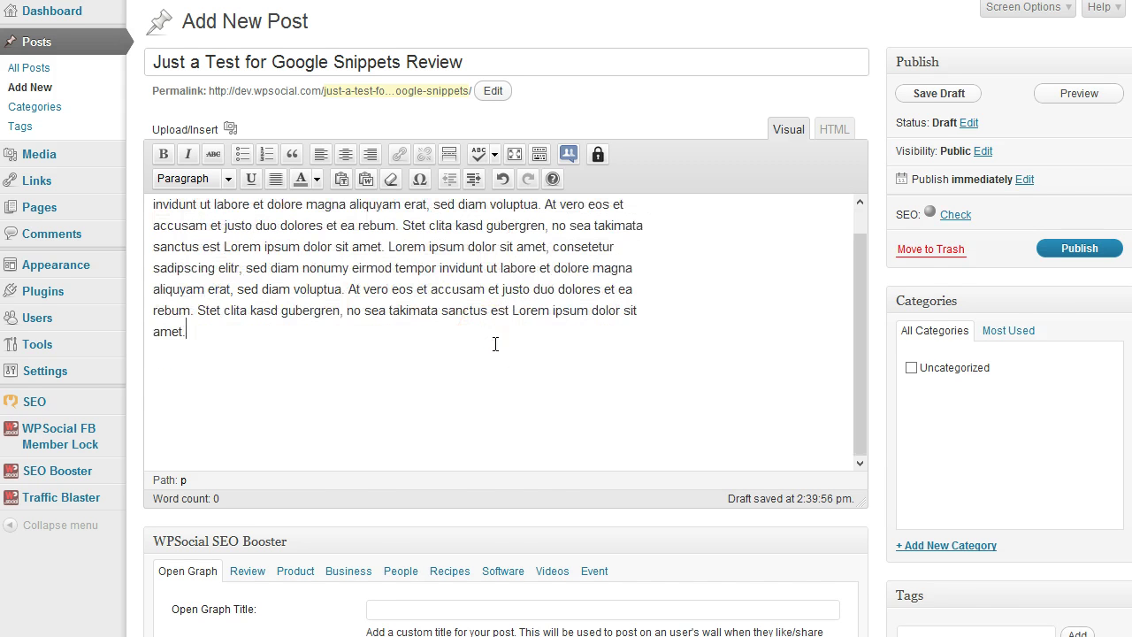
{"action": "scroll", "coordinate": [1039, 345], "scroll_direction": "down", "scroll_amount": 1}
{"action": "scroll", "coordinate": [1039, 345], "scroll_direction": "down", "scroll_amount": 3}
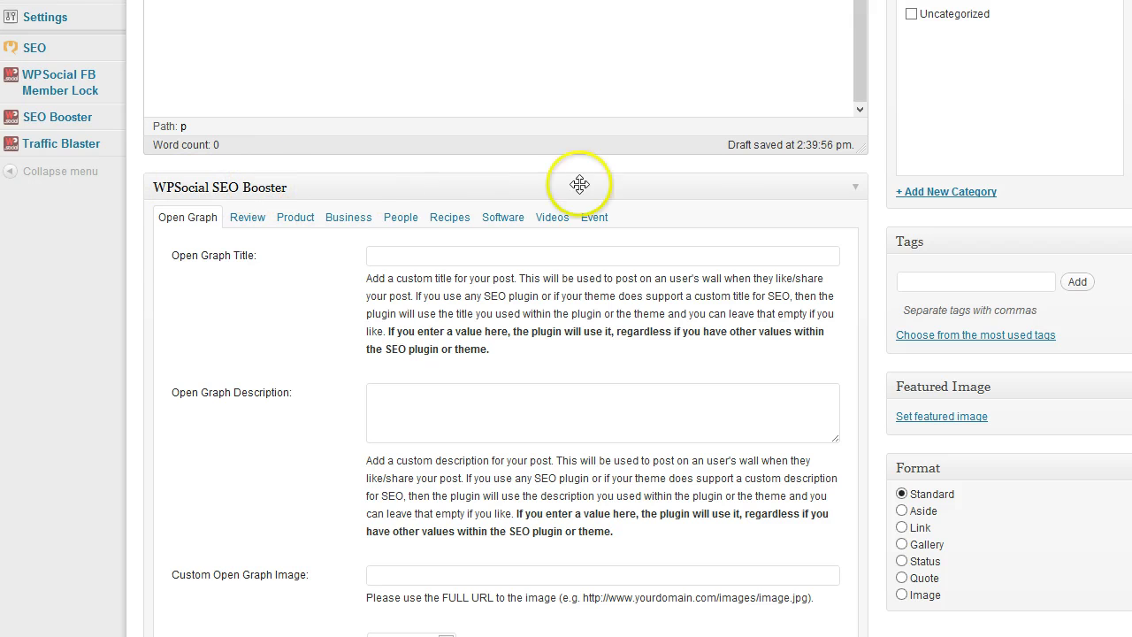
{"action": "left_click", "coordinate": [246, 219]}
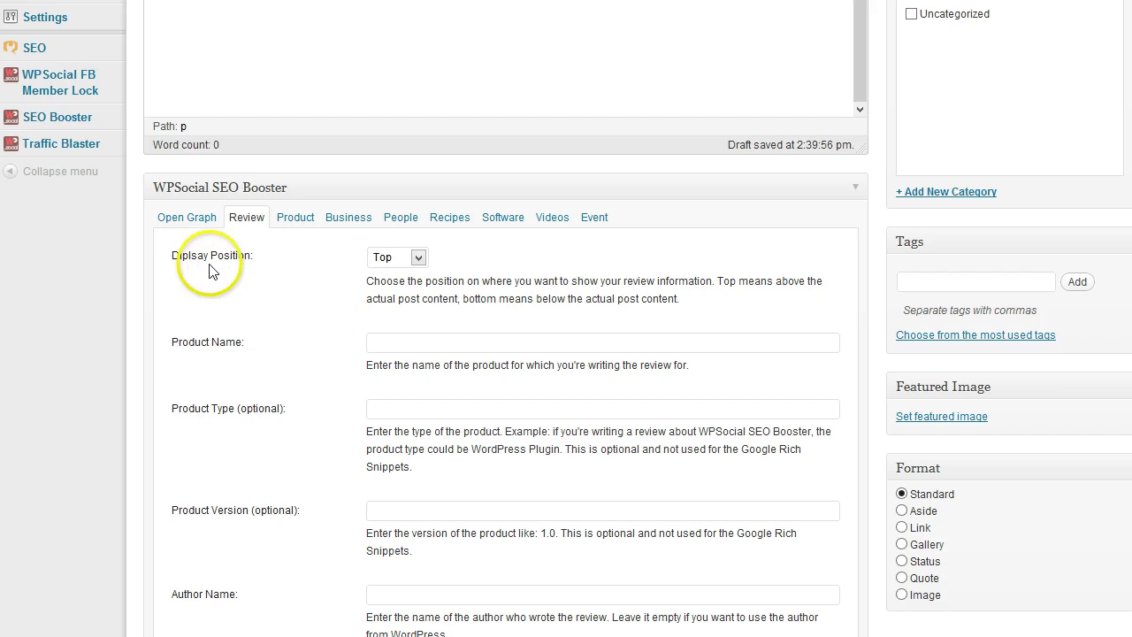
Examine the review fields and the post content that the display position setting relates to.
{"action": "scroll", "coordinate": [519, 279], "scroll_direction": "up", "scroll_amount": 1}
{"action": "scroll", "coordinate": [519, 279], "scroll_direction": "down", "scroll_amount": 1}
{"action": "scroll", "coordinate": [521, 280], "scroll_direction": "up", "scroll_amount": 1}
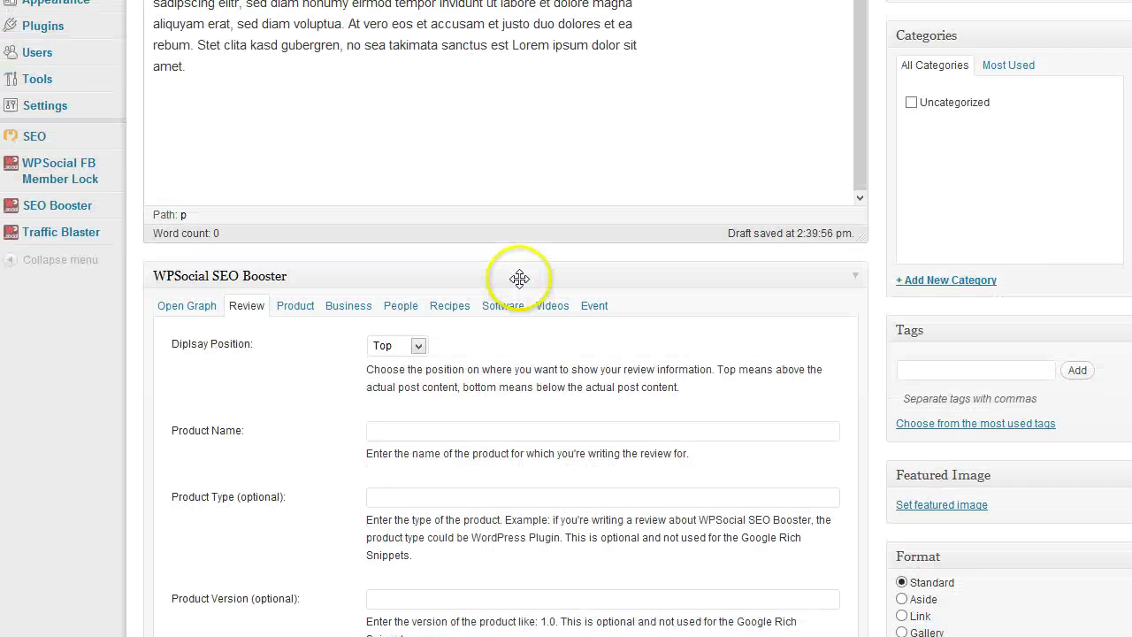
{"action": "scroll", "coordinate": [520, 414], "scroll_direction": "down", "scroll_amount": 2}
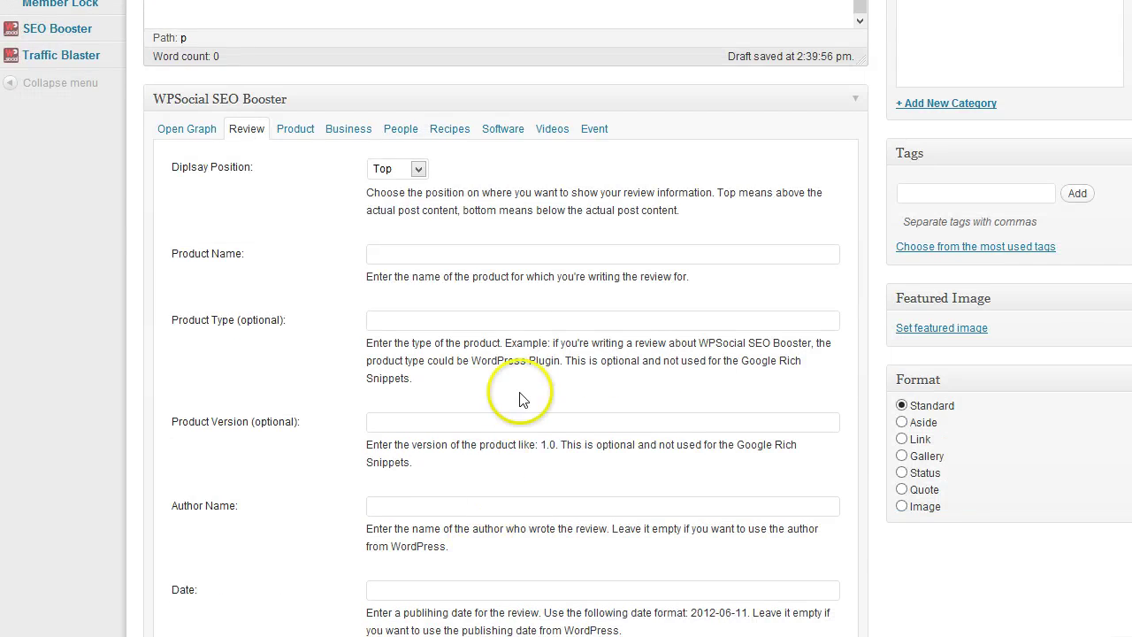
{"action": "scroll", "coordinate": [526, 389], "scroll_direction": "up", "scroll_amount": 1}
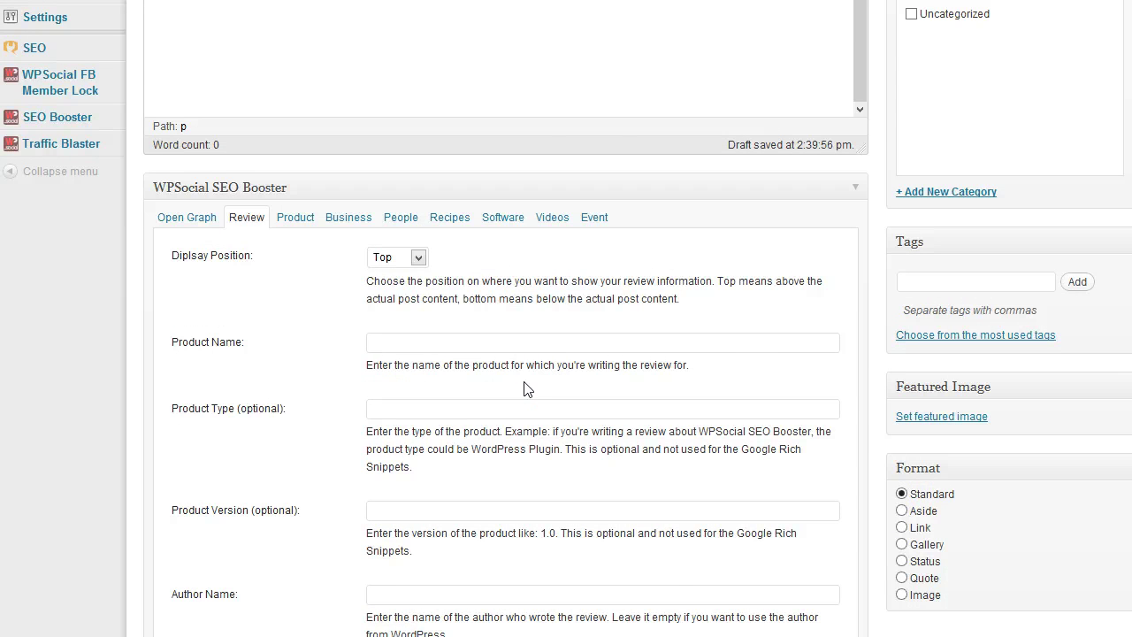
{"action": "scroll", "coordinate": [525, 356], "scroll_direction": "up", "scroll_amount": 3}
{"action": "left_click_drag", "start_coordinate": [306, 245], "coordinate": [146, 121]}
{"action": "left_click", "coordinate": [224, 157]}
Set the review's display position to Top.
{"action": "scroll", "coordinate": [485, 518], "scroll_direction": "down", "scroll_amount": 1}
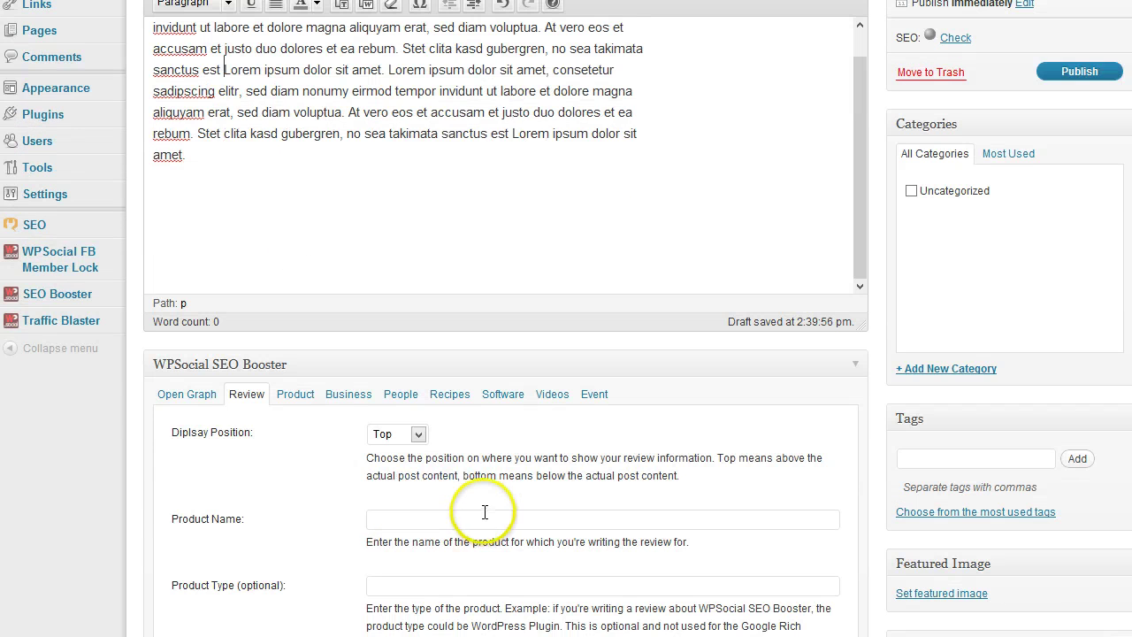
{"action": "scroll", "coordinate": [483, 517], "scroll_direction": "down", "scroll_amount": 3}
{"action": "left_click", "coordinate": [417, 169]}
{"action": "left_click", "coordinate": [406, 187]}
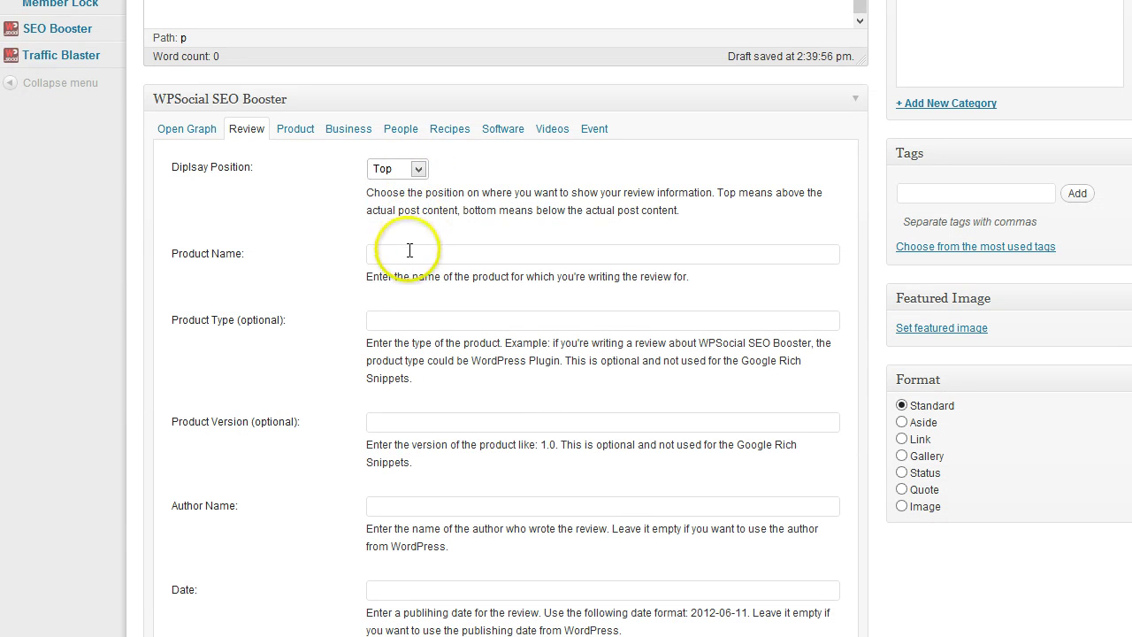
Enter WPSocial SEO Booster as the reviewed product's name.
{"action": "left_click", "coordinate": [406, 251]}
{"action": "type", "text": "WPS"}
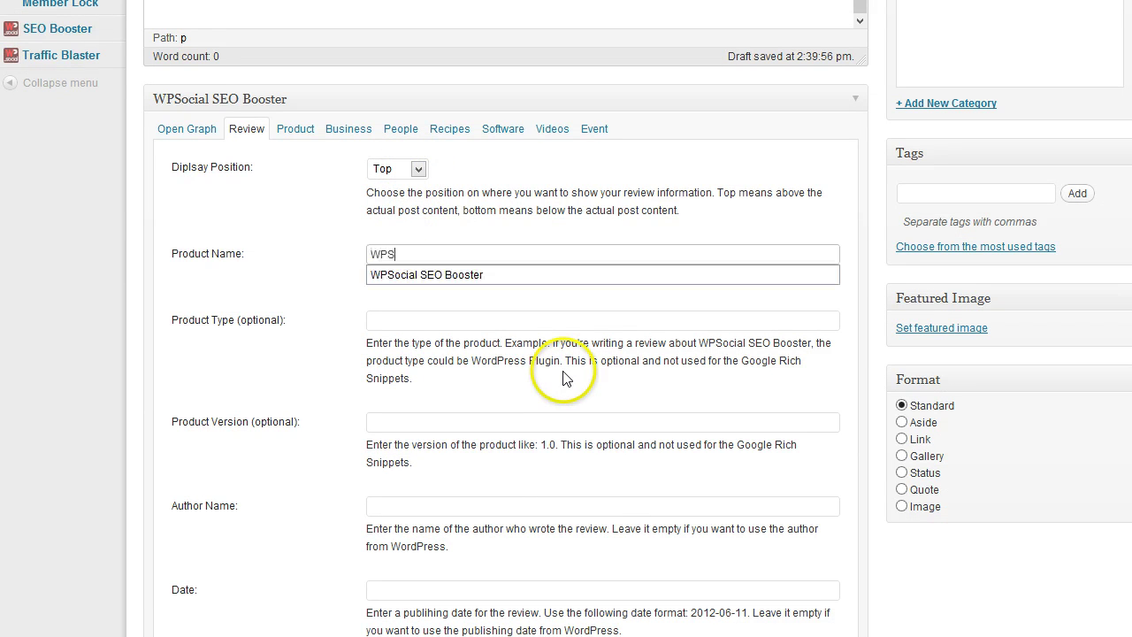
{"action": "type", "text": "ocial SEO Booster"}
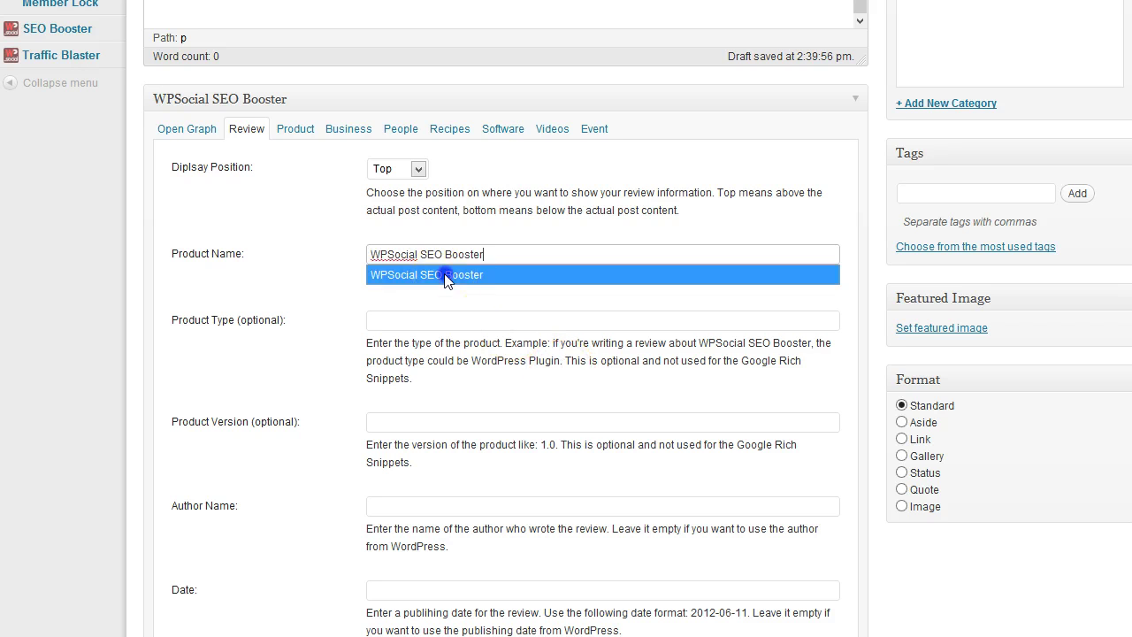
{"action": "left_click", "coordinate": [449, 276]}
Set the review's product type to WordPress Plugin.
{"action": "left_click", "coordinate": [444, 320]}
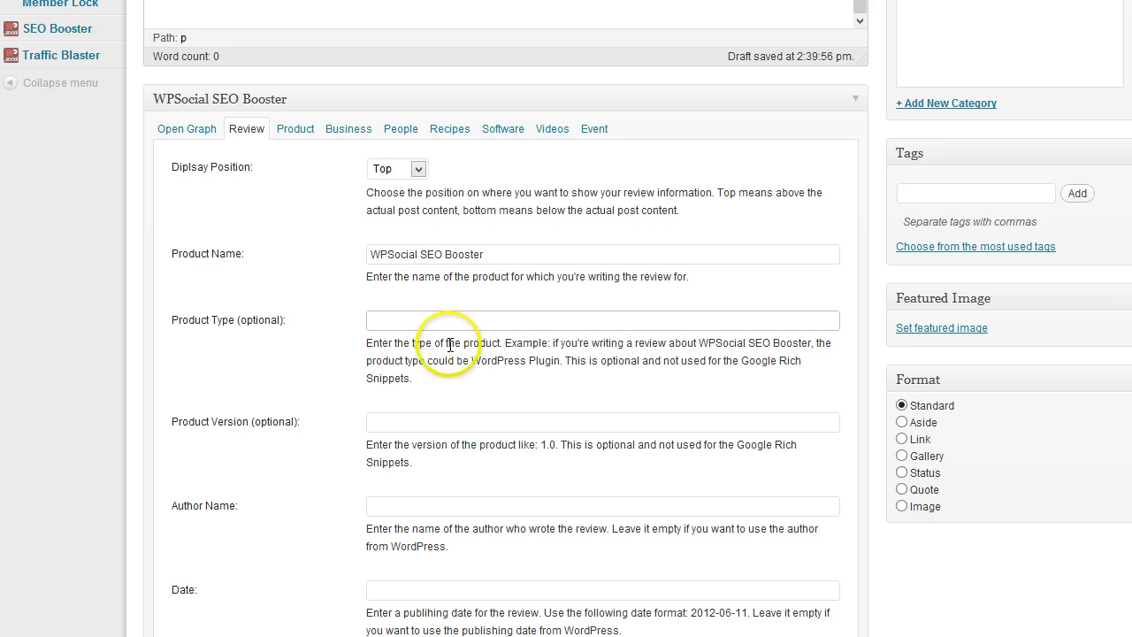
{"action": "scroll", "coordinate": [473, 398], "scroll_direction": "down", "scroll_amount": 1}
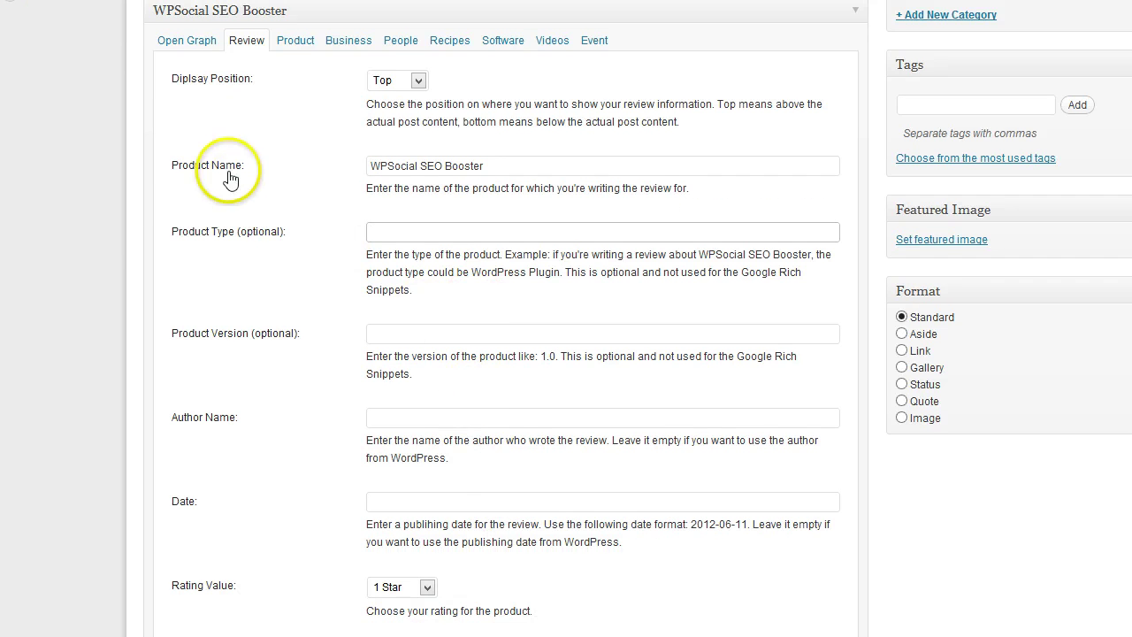
{"action": "left_click", "coordinate": [433, 168]}
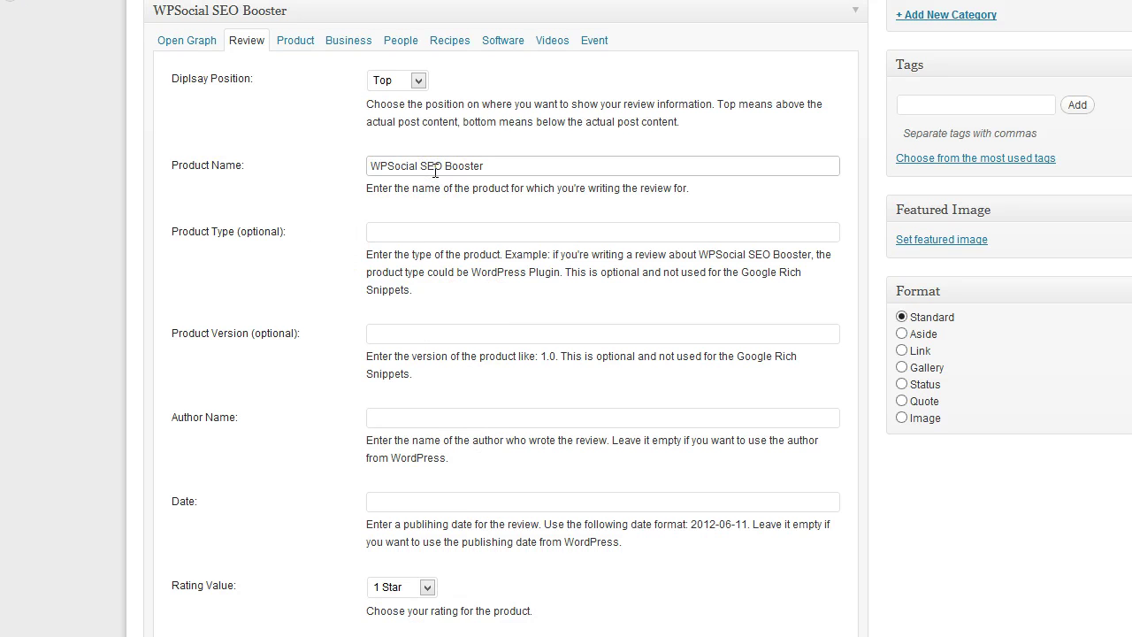
{"action": "left_click", "coordinate": [434, 414]}
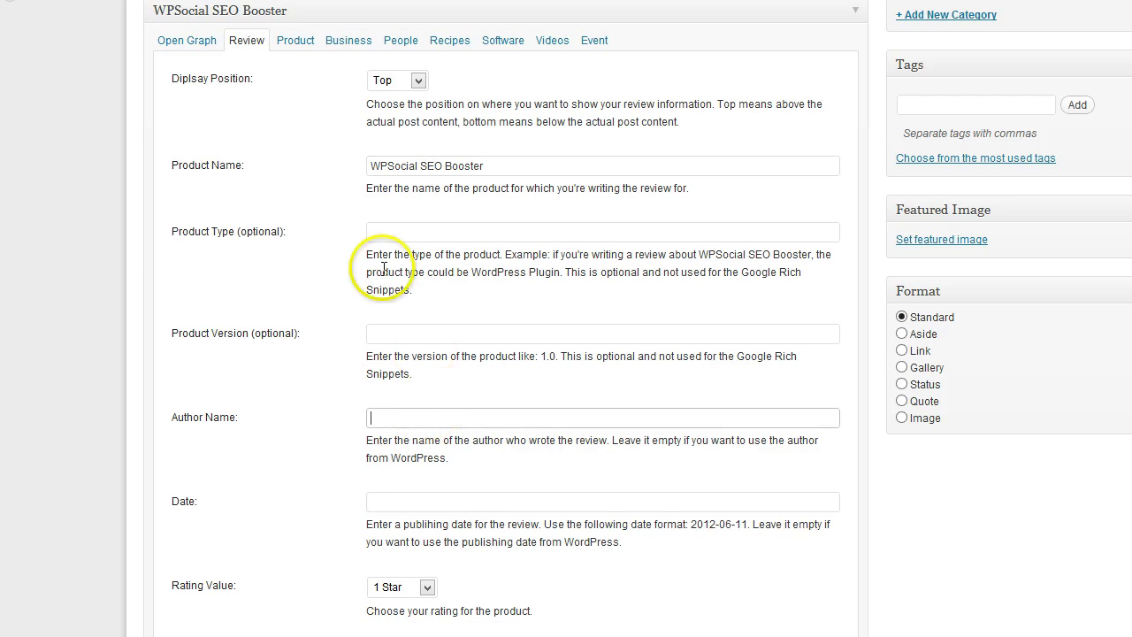
{"action": "left_click", "coordinate": [404, 234]}
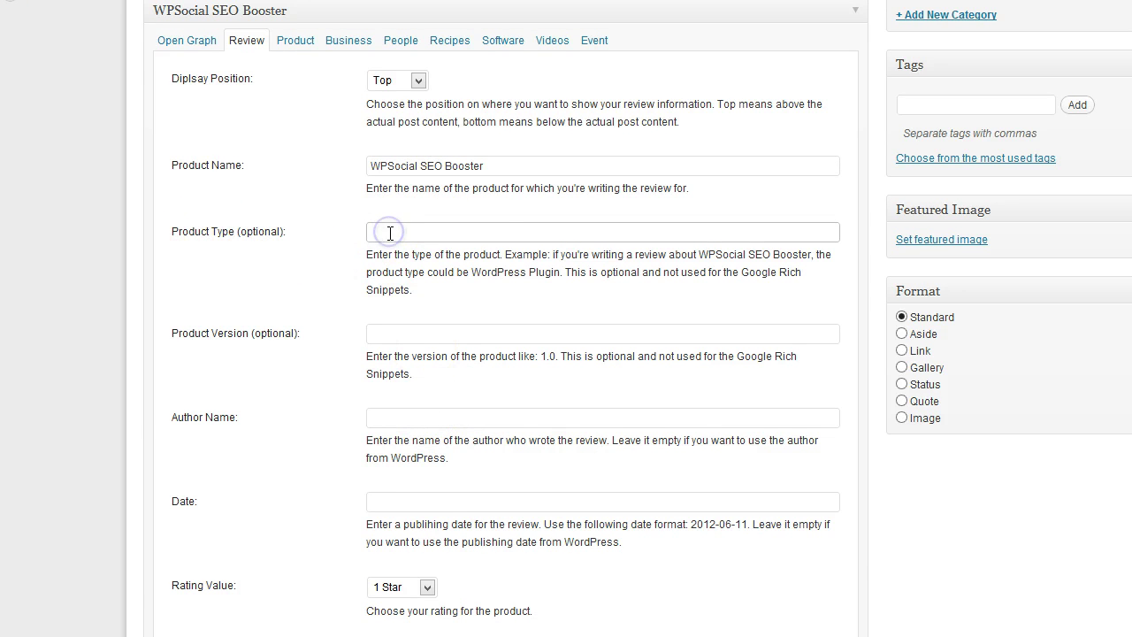
{"action": "type", "text": "Wor"}
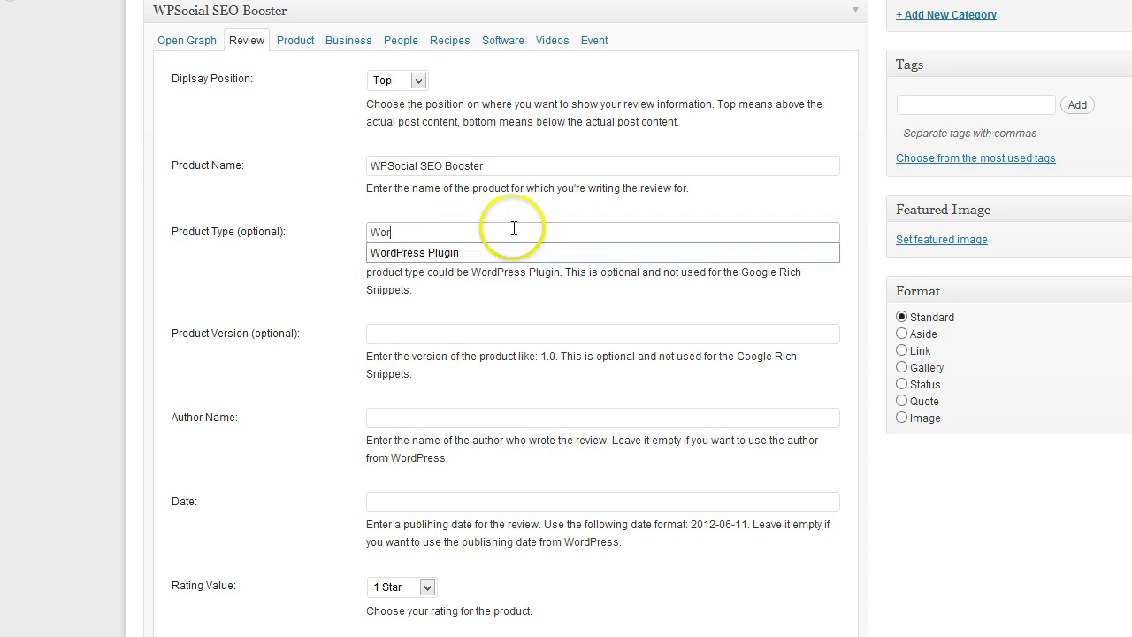
{"action": "type", "text": "d"}
{"action": "left_click", "coordinate": [469, 253]}
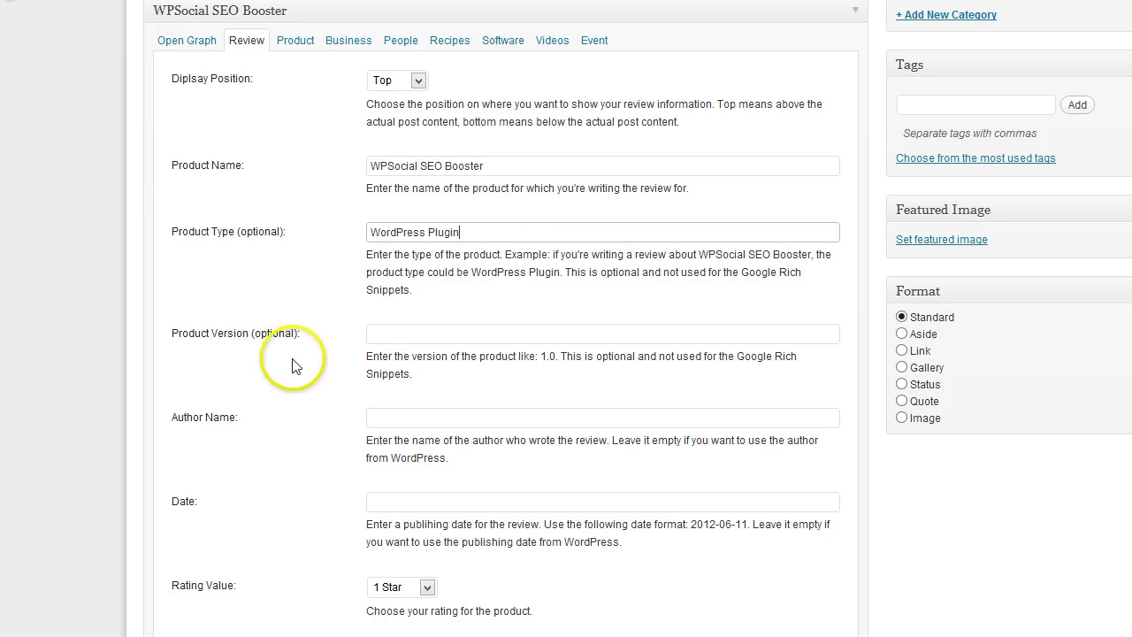
Set the review's product version to 1.0.
{"action": "left_click", "coordinate": [426, 334]}
{"action": "type", "text": "1."}
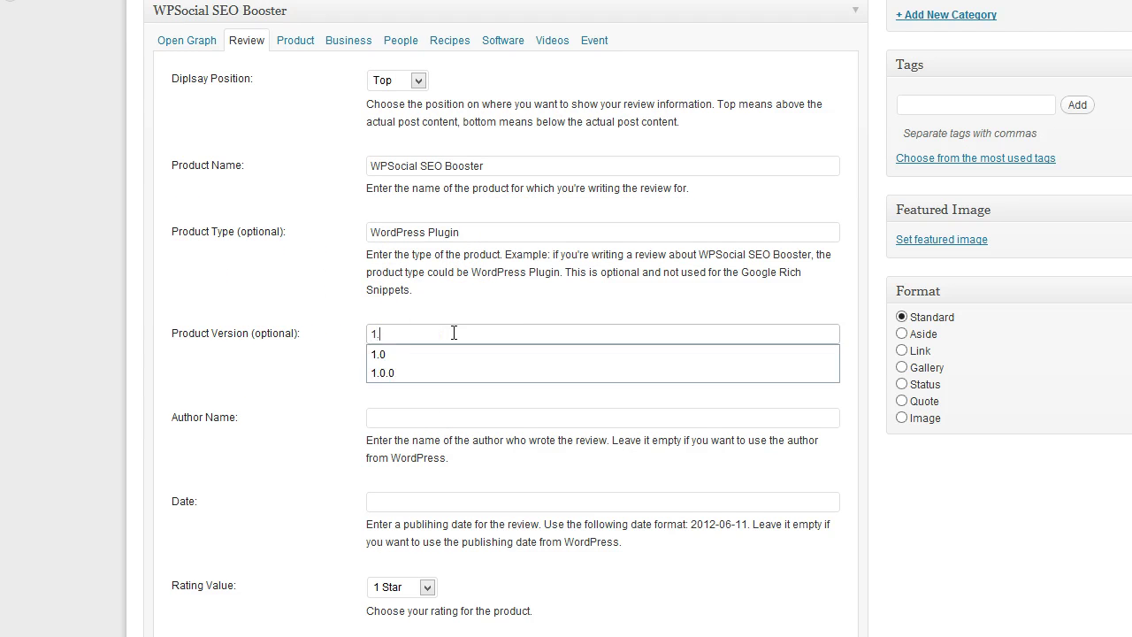
{"action": "left_click", "coordinate": [415, 353]}
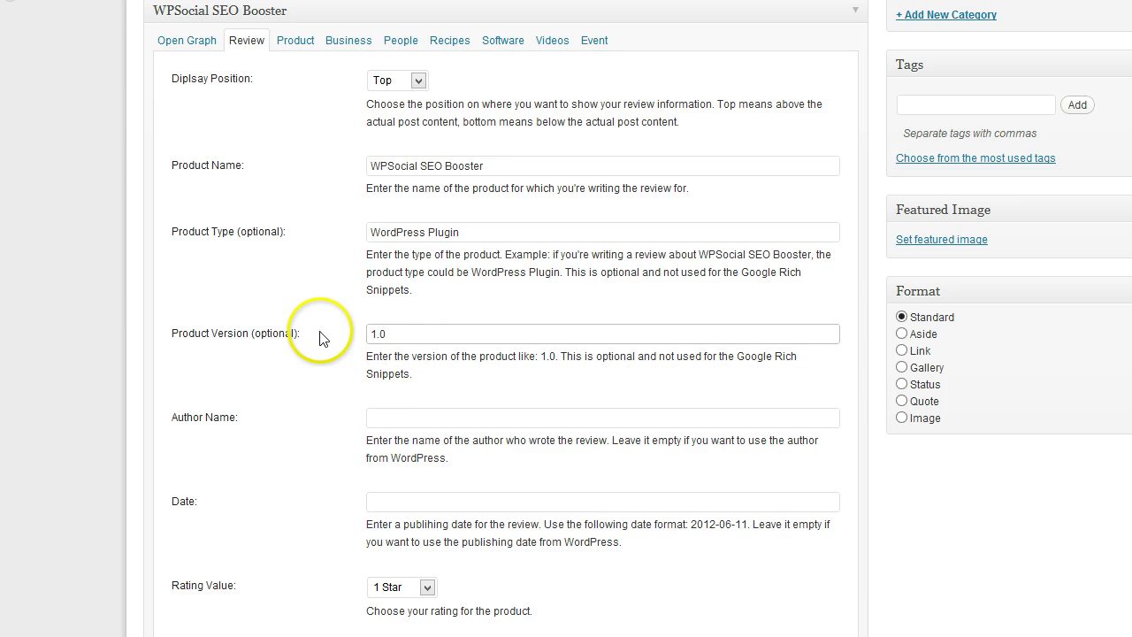
Leave the review's author name and date empty and set the rating value to 5 Stars.
{"action": "scroll", "coordinate": [274, 336], "scroll_direction": "down", "scroll_amount": 2}
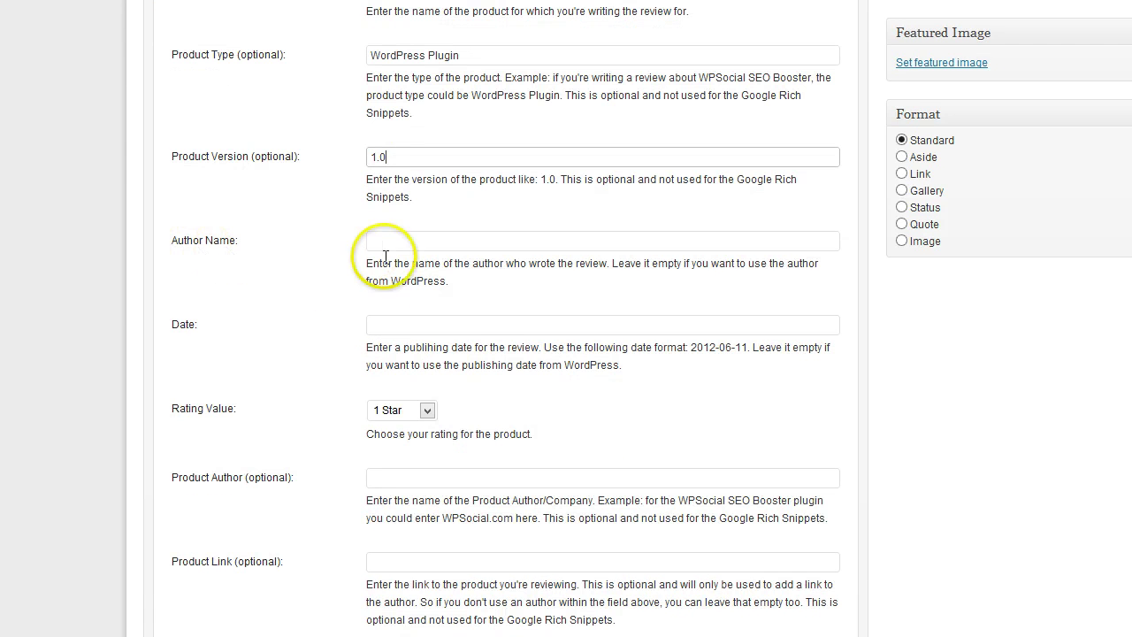
{"action": "left_click", "coordinate": [413, 248]}
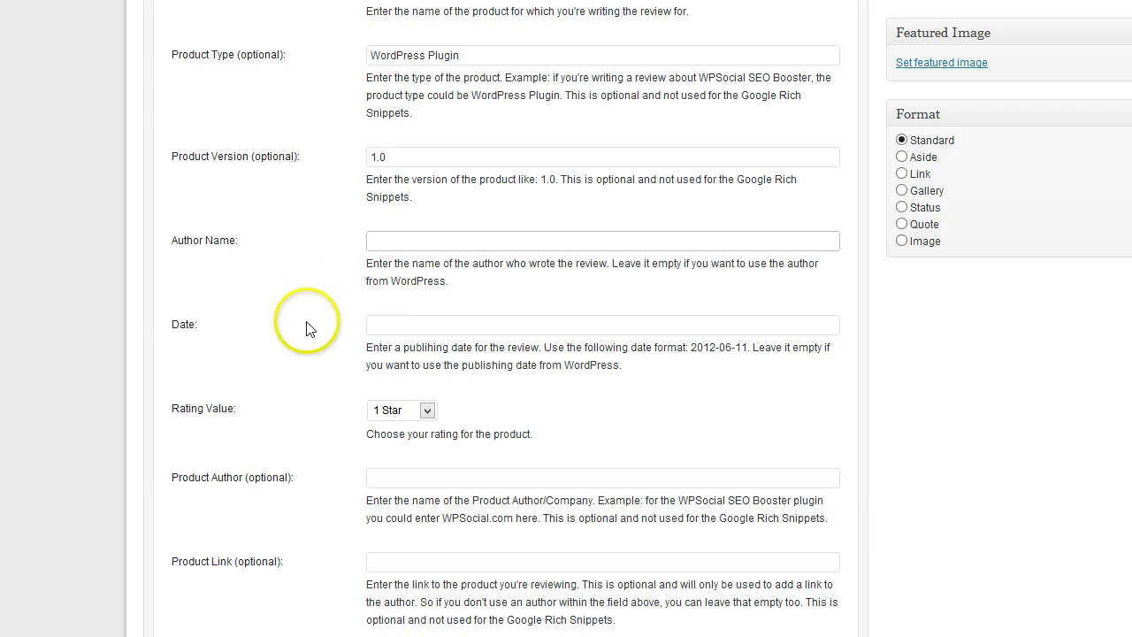
{"action": "key", "text": "Tab"}
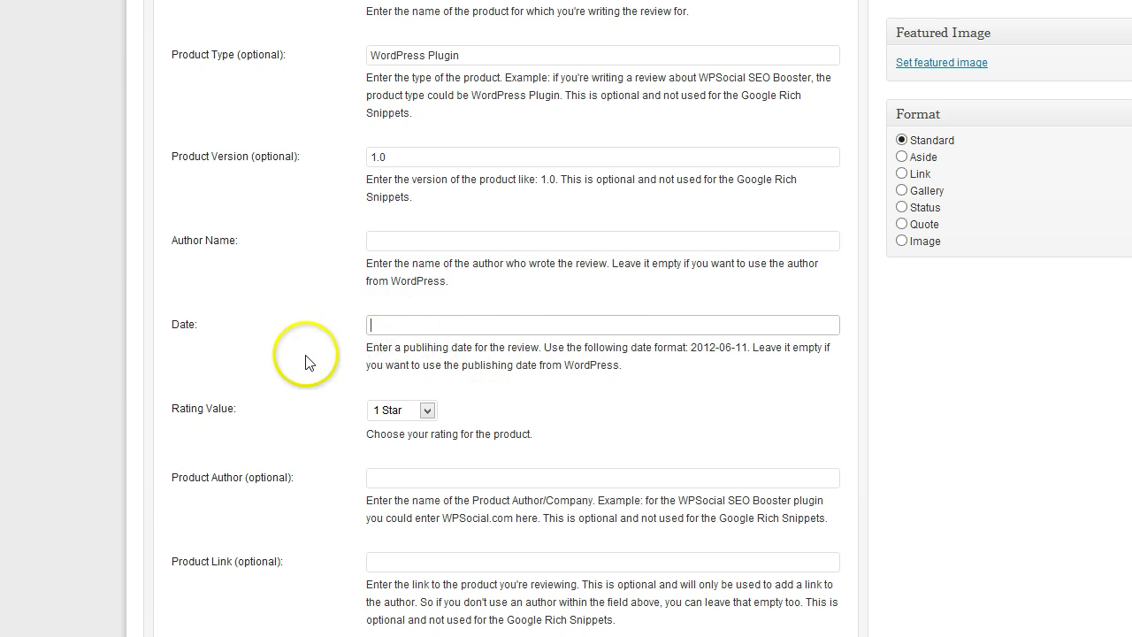
{"action": "scroll", "coordinate": [300, 361], "scroll_direction": "down", "scroll_amount": 3}
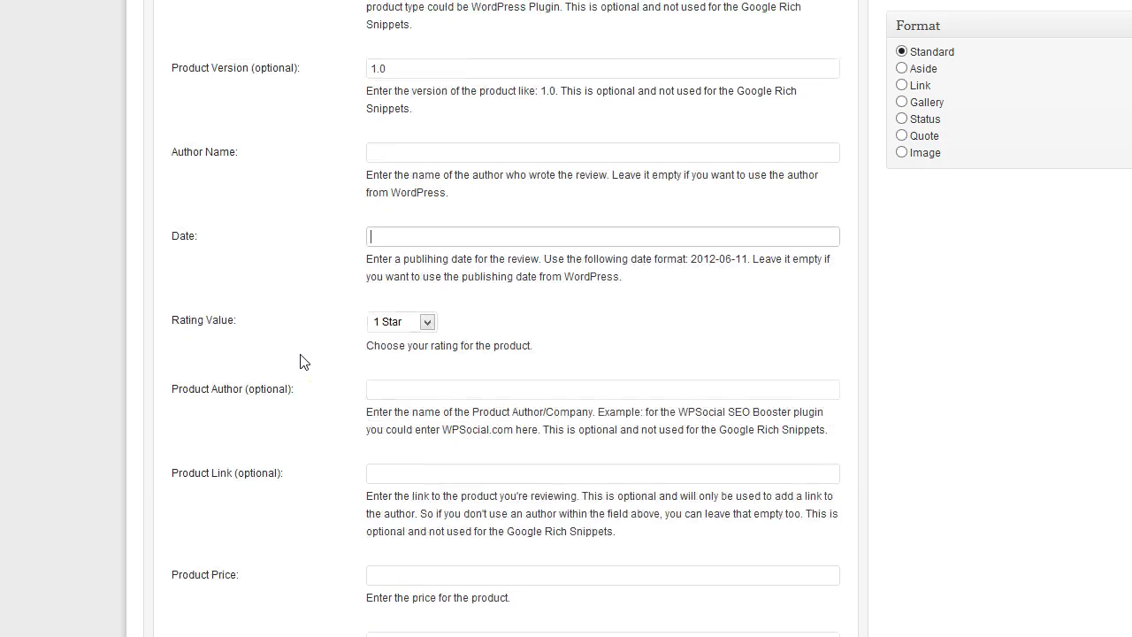
{"action": "left_click", "coordinate": [427, 236]}
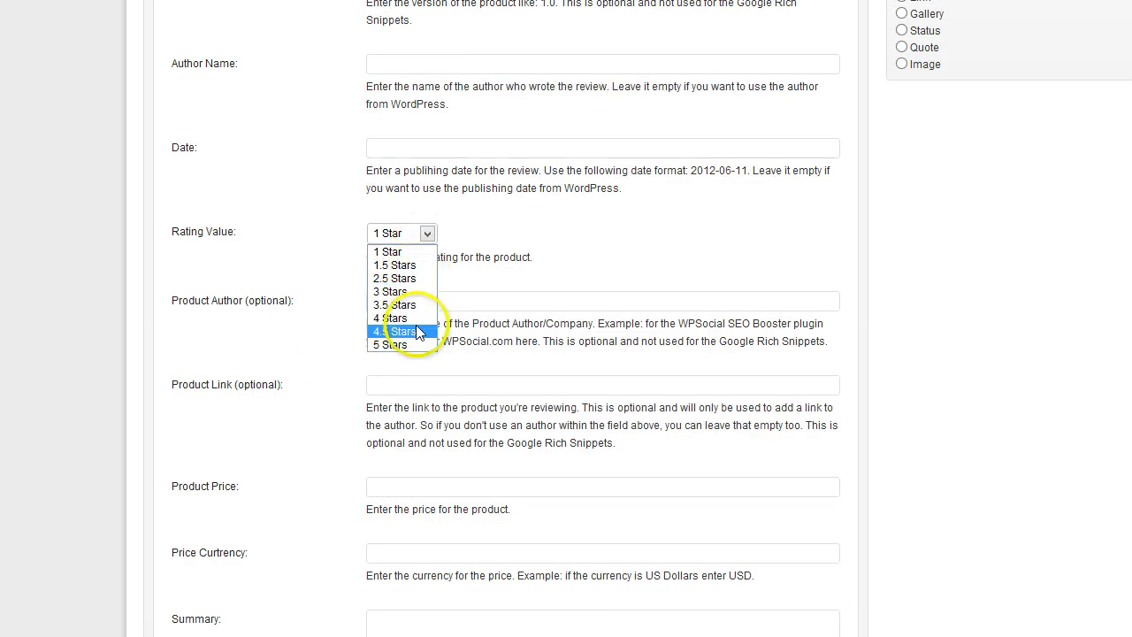
{"action": "left_click", "coordinate": [413, 346]}
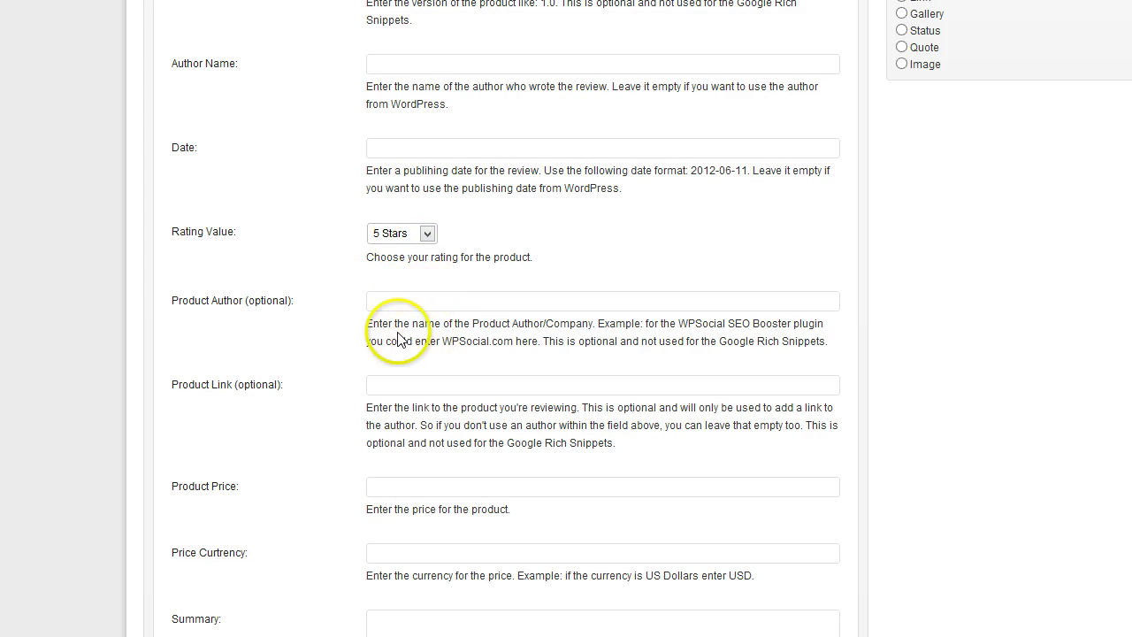
Enter WPSocial.com as the review's product author.
{"action": "scroll", "coordinate": [396, 320], "scroll_direction": "down", "scroll_amount": 1}
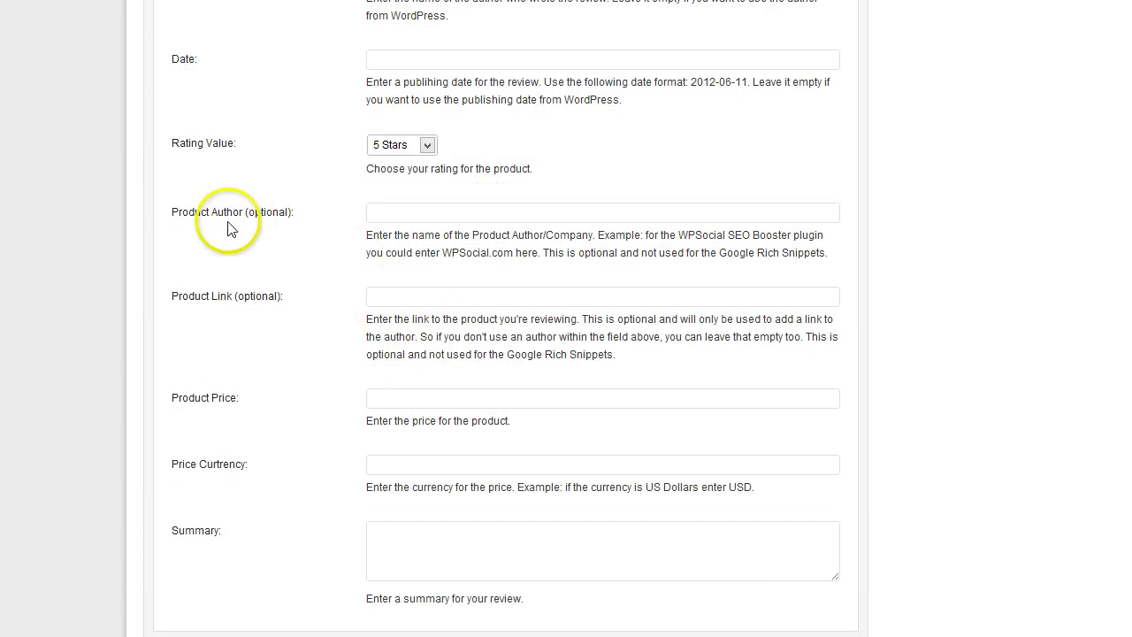
{"action": "left_click", "coordinate": [397, 213]}
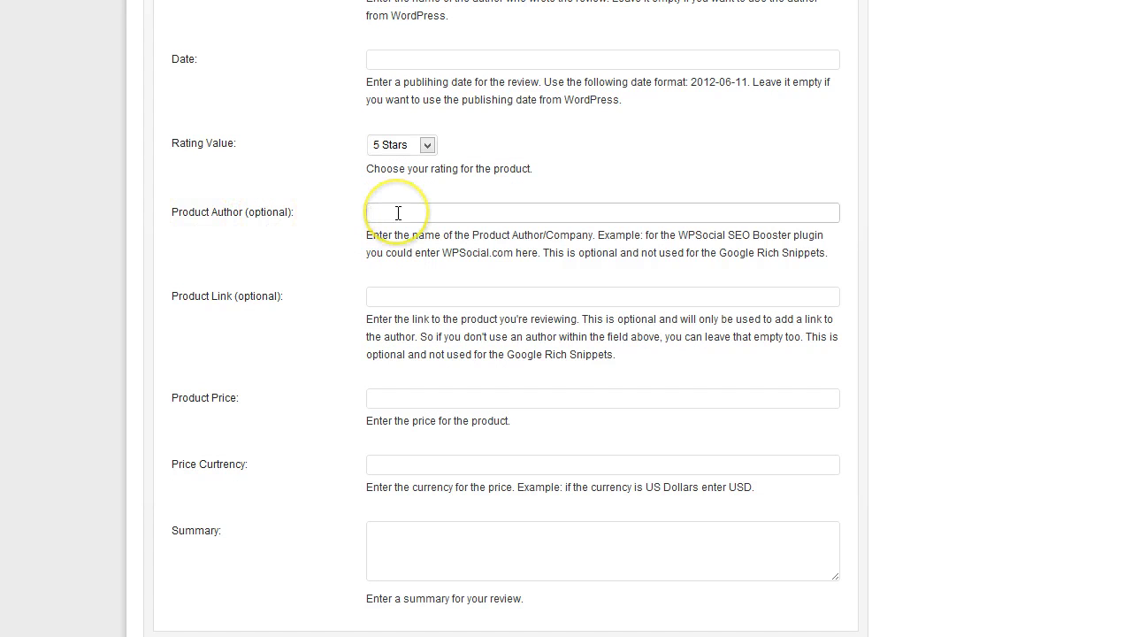
{"action": "type", "text": "WP"}
{"action": "left_click", "coordinate": [402, 233]}
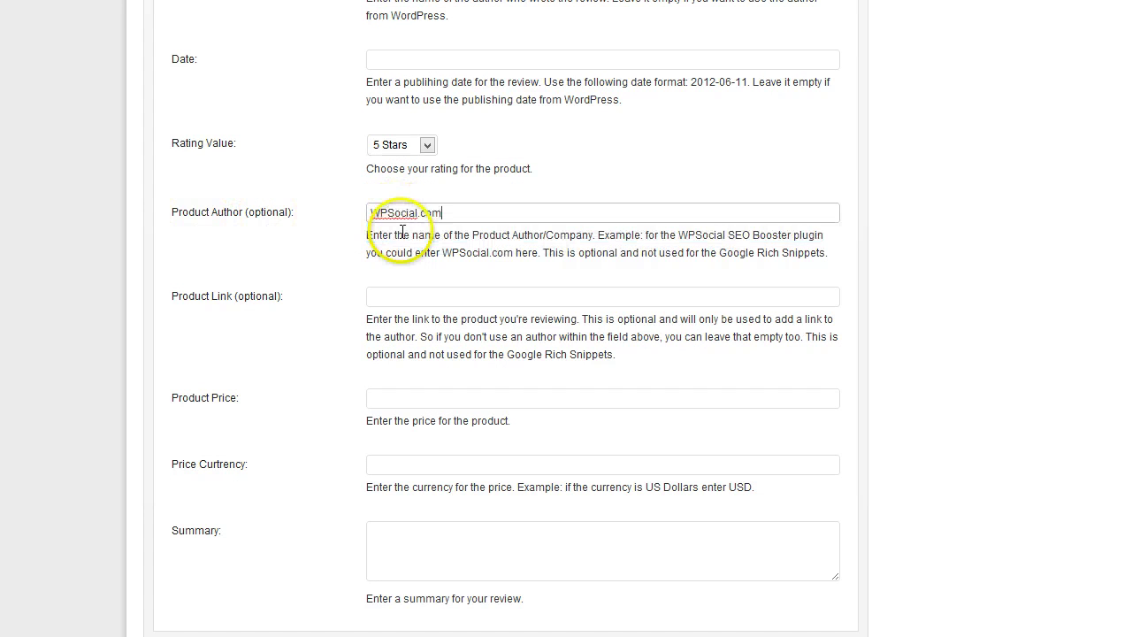
{"action": "left_click", "coordinate": [404, 299]}
{"action": "type", "text": "http"}
{"action": "left_click", "coordinate": [404, 336]}
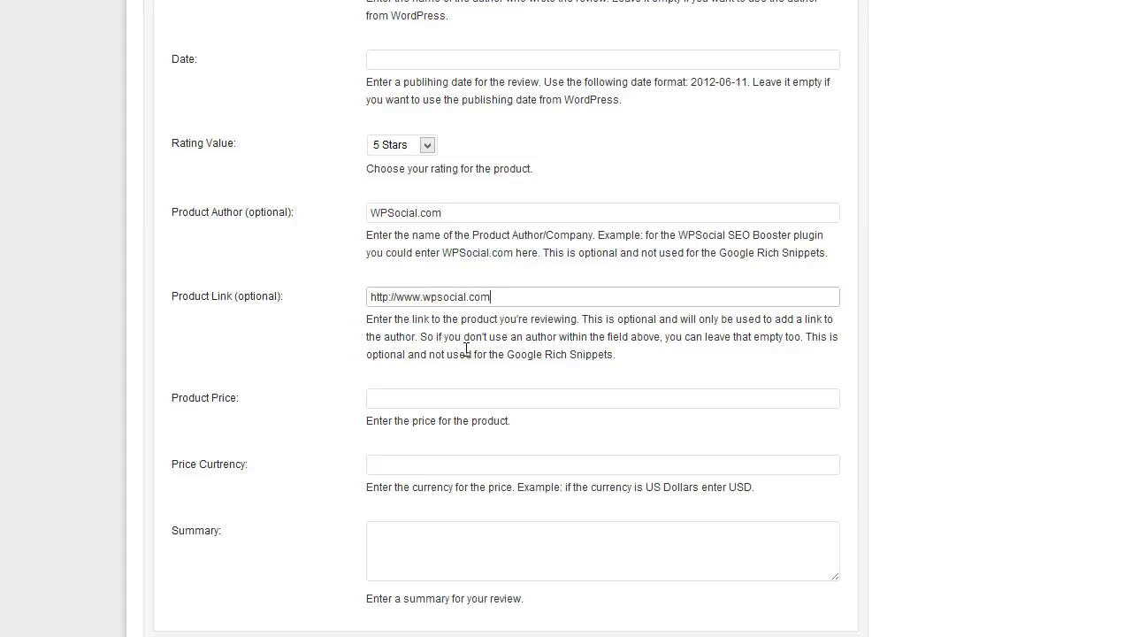
{"action": "scroll", "coordinate": [466, 350], "scroll_direction": "down", "scroll_amount": 1}
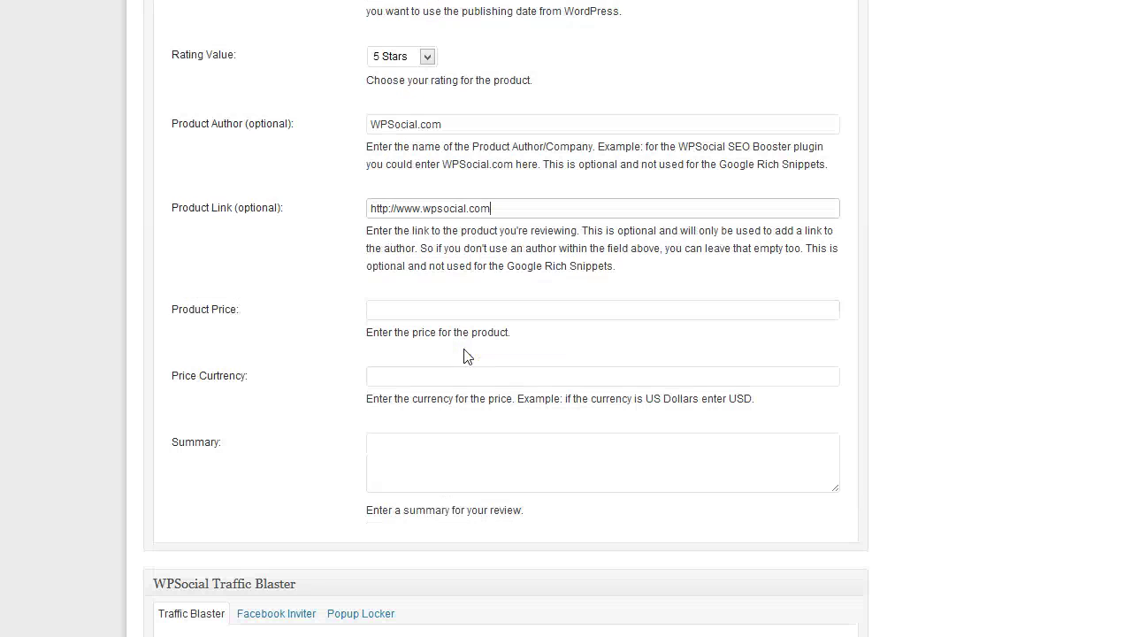
{"action": "left_click", "coordinate": [442, 206]}
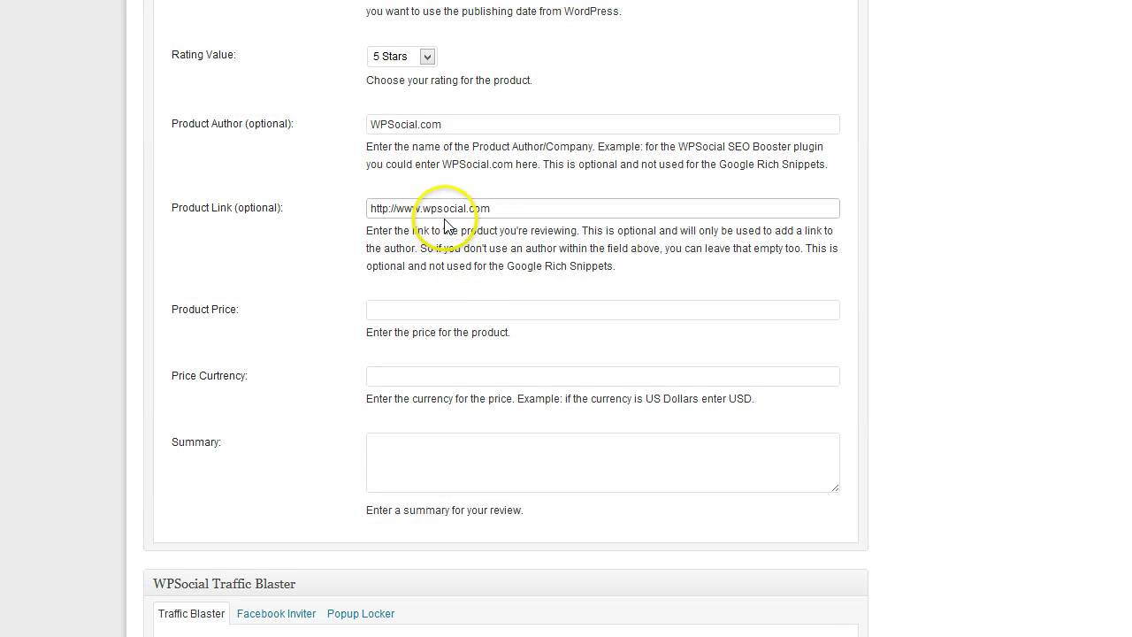
Set the review's product price to $17 and the price currency to USD.
{"action": "left_click", "coordinate": [389, 312]}
{"action": "type", "text": "$17"}
{"action": "left_click", "coordinate": [302, 295]}
{"action": "scroll", "coordinate": [354, 291], "scroll_direction": "down", "scroll_amount": 1}
{"action": "left_click", "coordinate": [404, 287]}
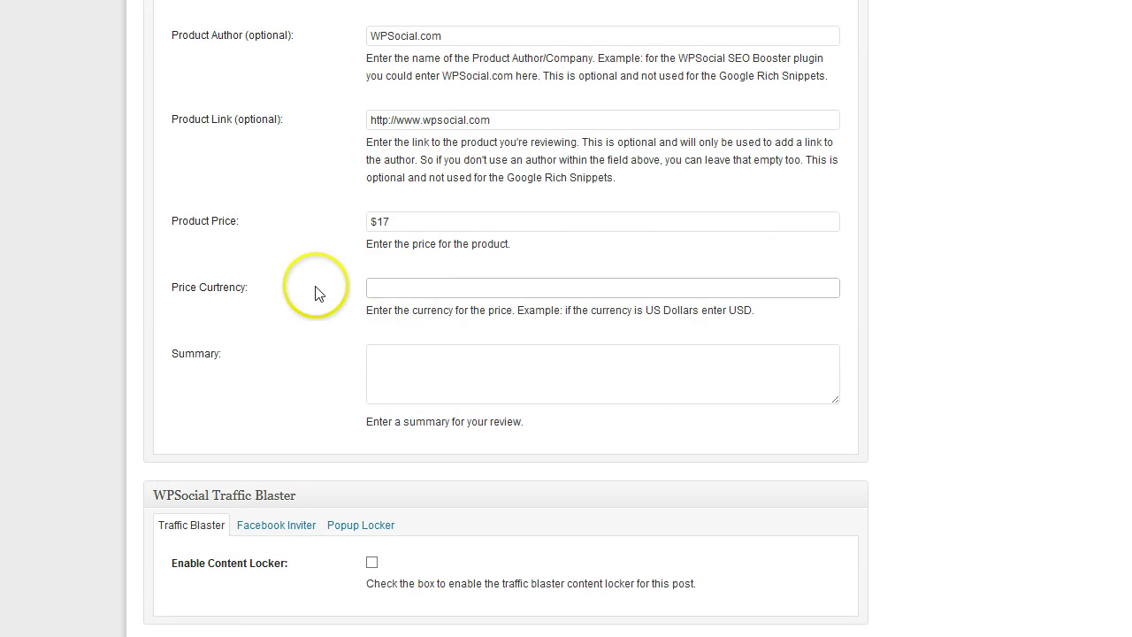
{"action": "type", "text": "USD"}
{"action": "left_click", "coordinate": [389, 307]}
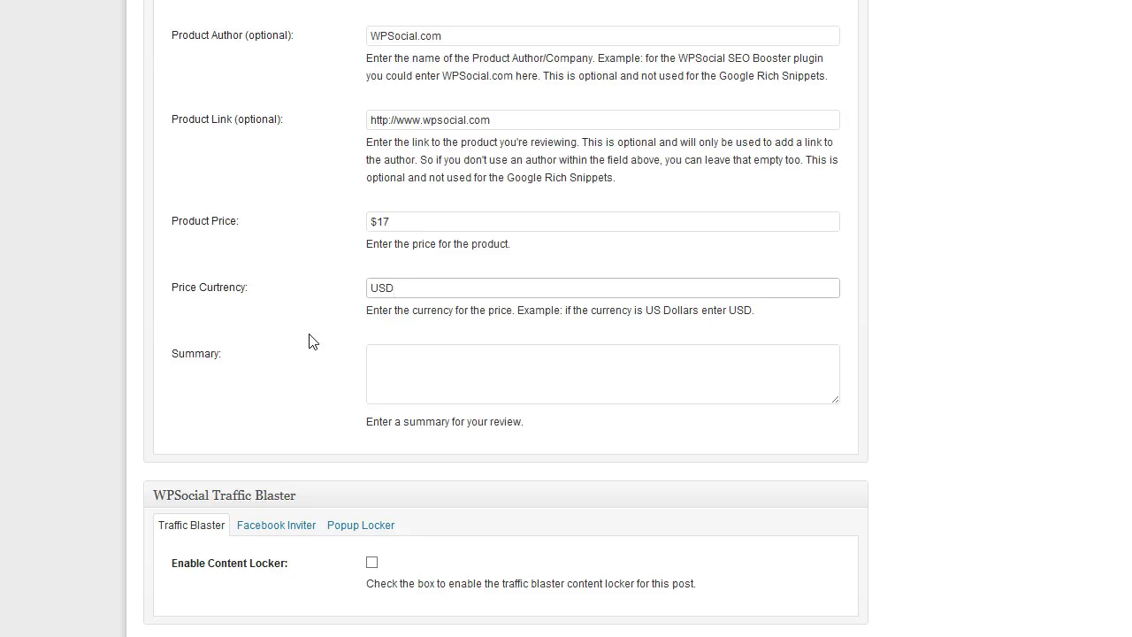
Copy the first lorem ipsum sentence from Notepad into the review's Summary, ending at "sed diam voluptua.".
{"action": "left_click", "coordinate": [439, 359]}
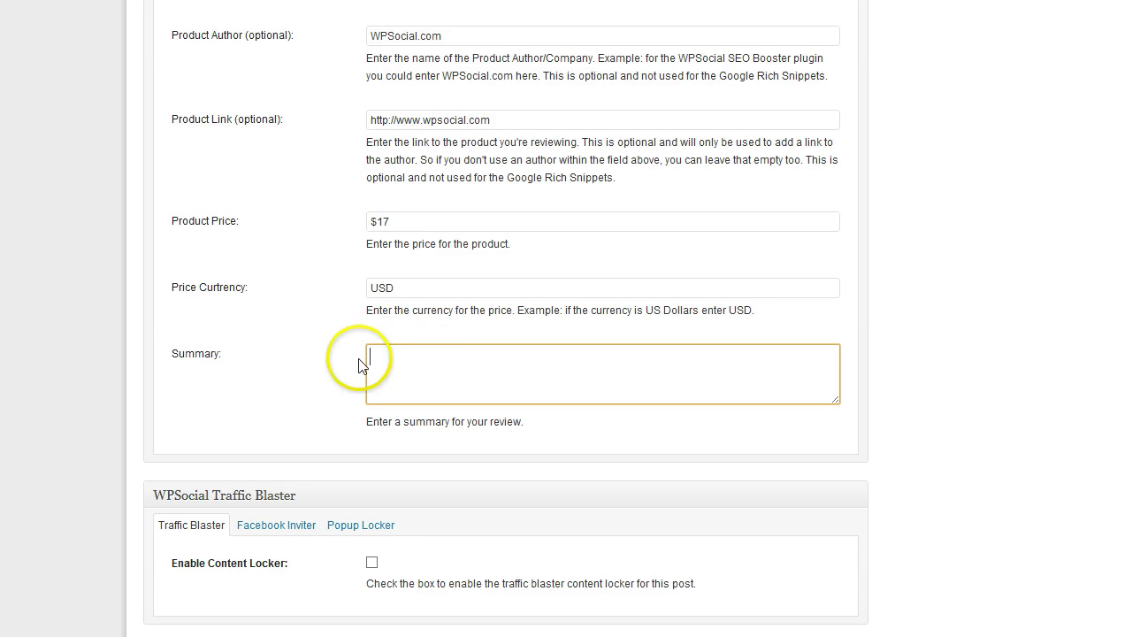
{"action": "key", "text": "alt+Tab"}
{"action": "left_click", "coordinate": [576, 482]}
{"action": "left_click_drag", "start_coordinate": [682, 466], "coordinate": [245, 434]}
{"action": "key", "text": "ctrl+c"}
{"action": "left_click", "coordinate": [432, 361]}
{"action": "key", "text": "ctrl+v"}
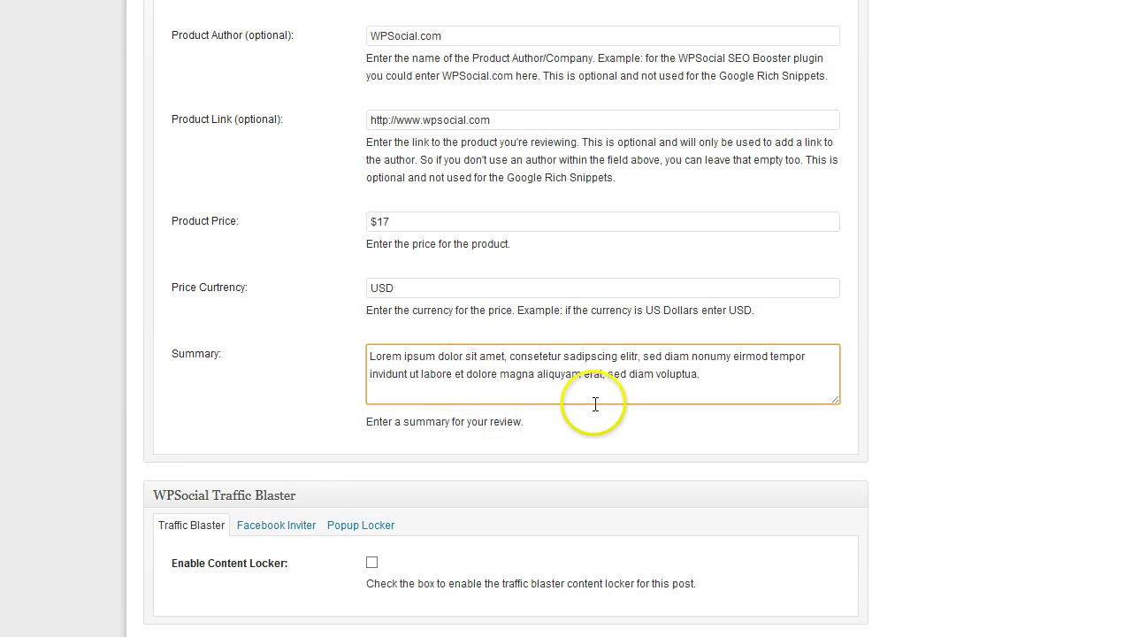
Publish the test post with its completed review fields.
{"action": "scroll", "coordinate": [595, 403], "scroll_direction": "up", "scroll_amount": 10}
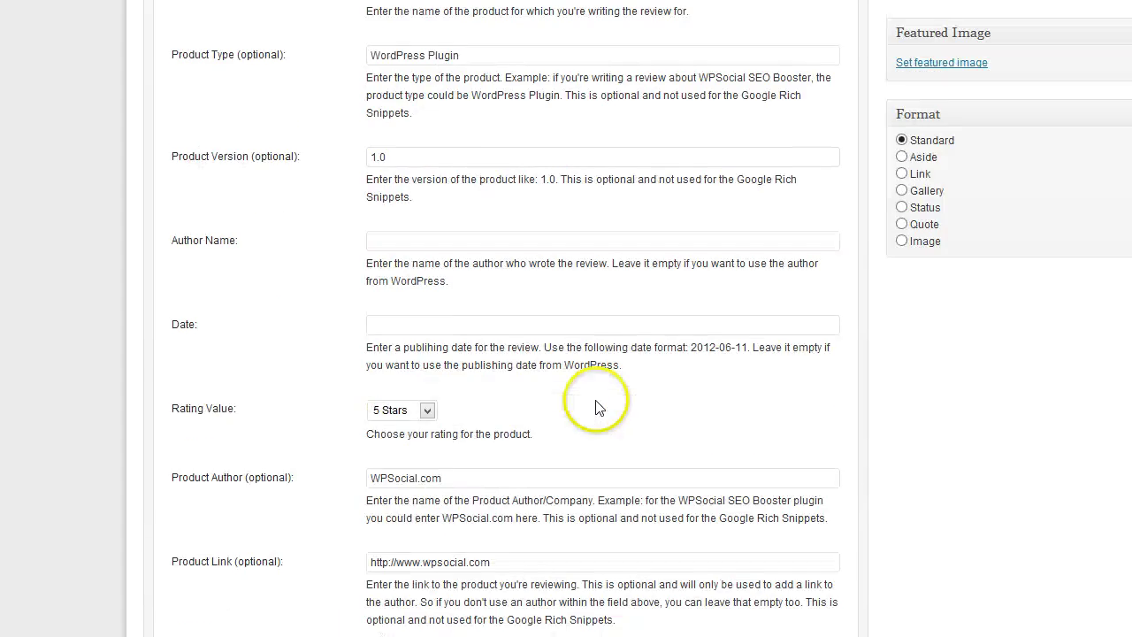
{"action": "scroll", "coordinate": [598, 406], "scroll_direction": "up", "scroll_amount": 1}
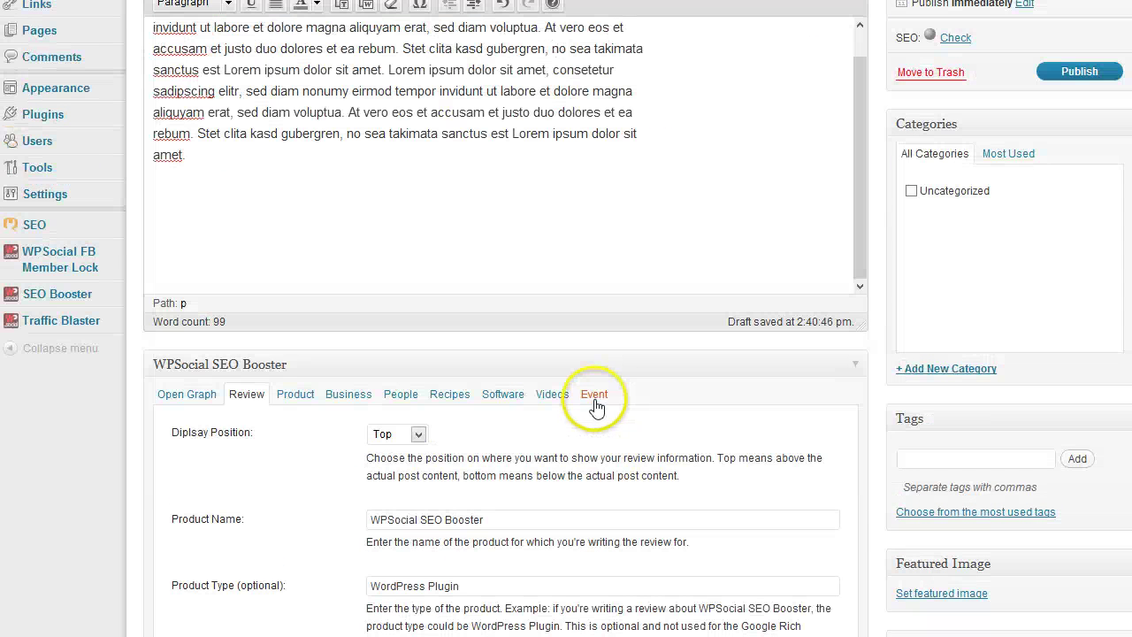
{"action": "left_click", "coordinate": [1076, 78]}
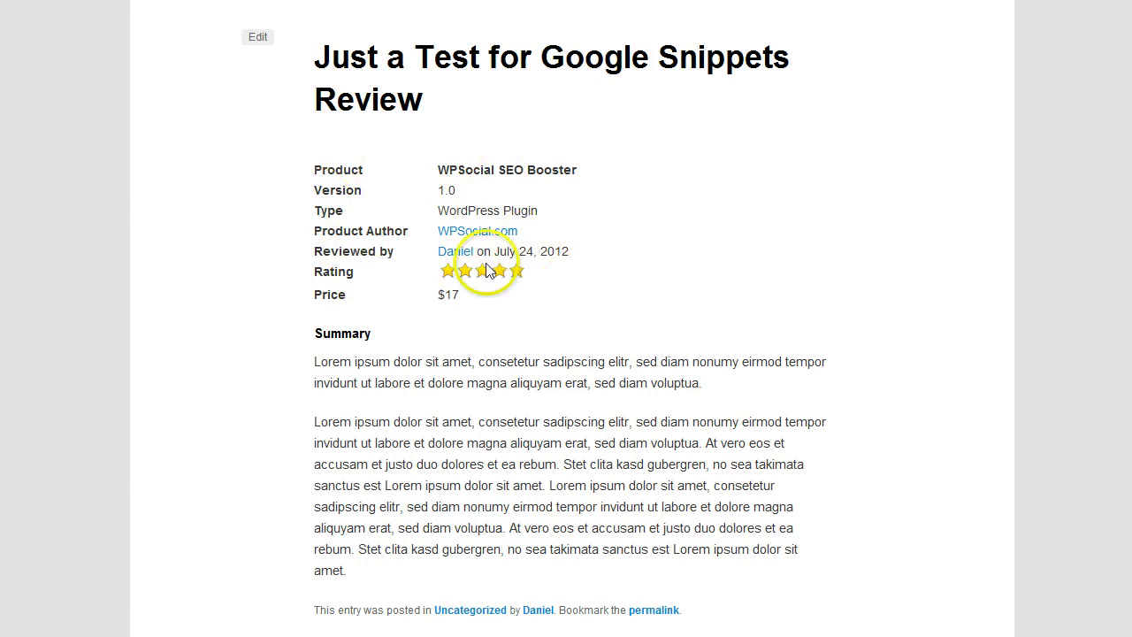
Check the published post's review details, star rating, price, summary and body text.
{"action": "scroll", "coordinate": [530, 277], "scroll_direction": "down", "scroll_amount": 1}
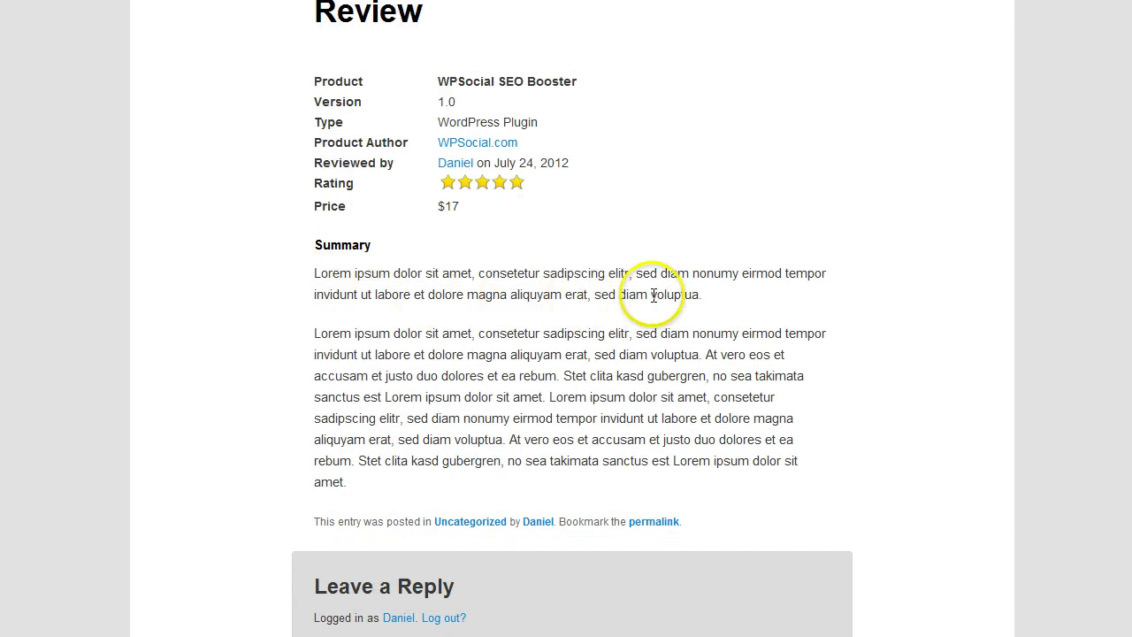
{"action": "scroll", "coordinate": [654, 295], "scroll_direction": "down", "scroll_amount": 1}
{"action": "left_click", "coordinate": [574, 373]}
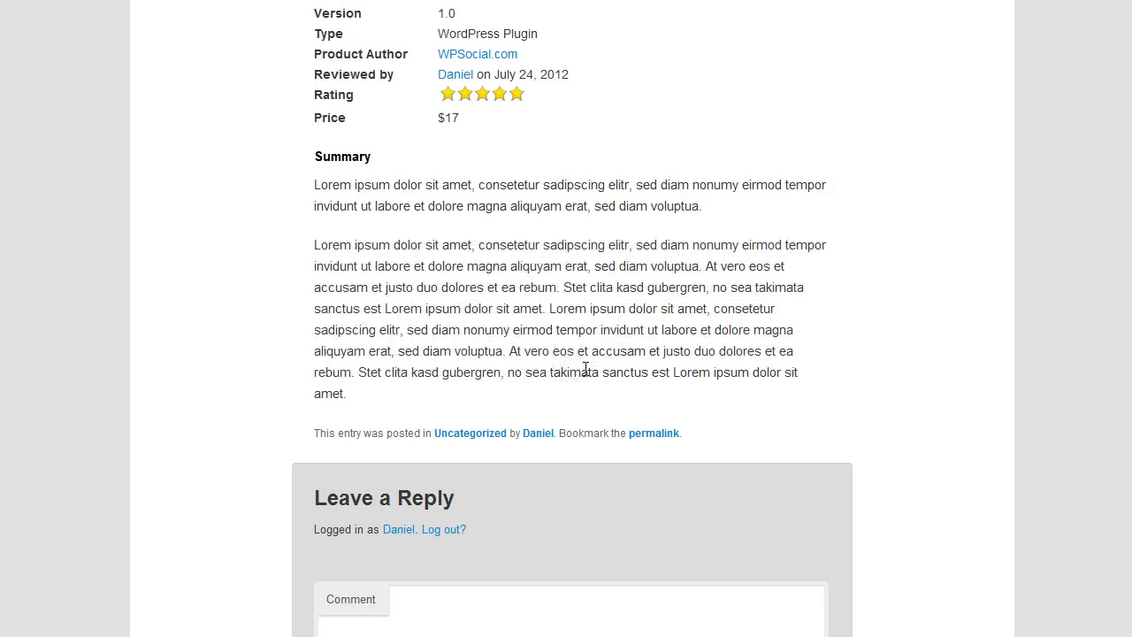
{"action": "scroll", "coordinate": [585, 368], "scroll_direction": "up", "scroll_amount": 1}
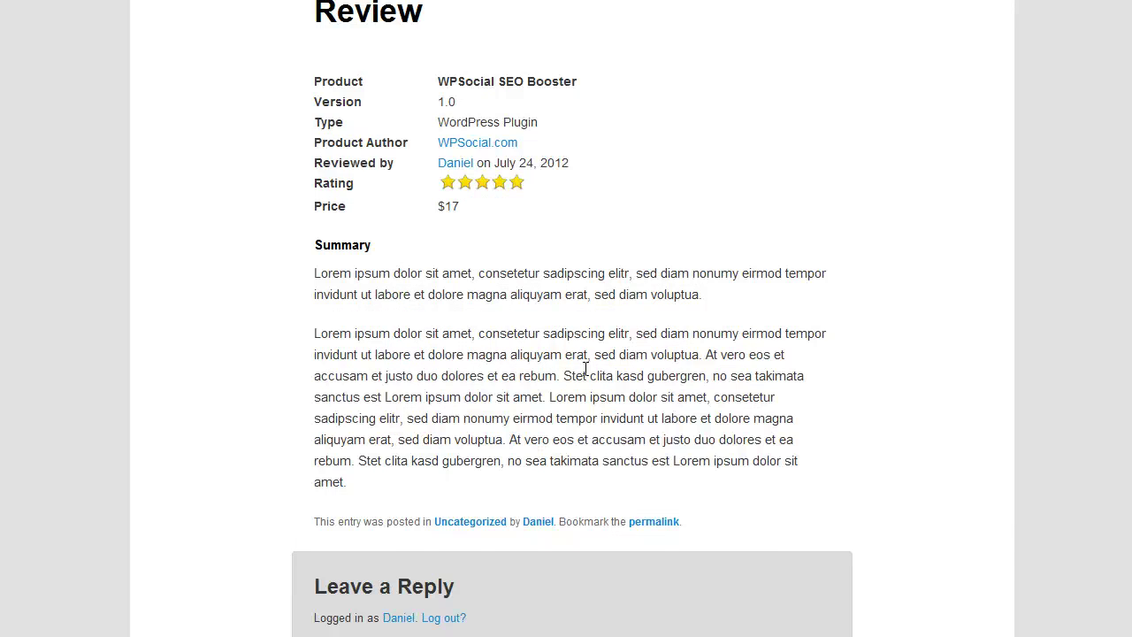
{"action": "scroll", "coordinate": [585, 368], "scroll_direction": "up", "scroll_amount": 1}
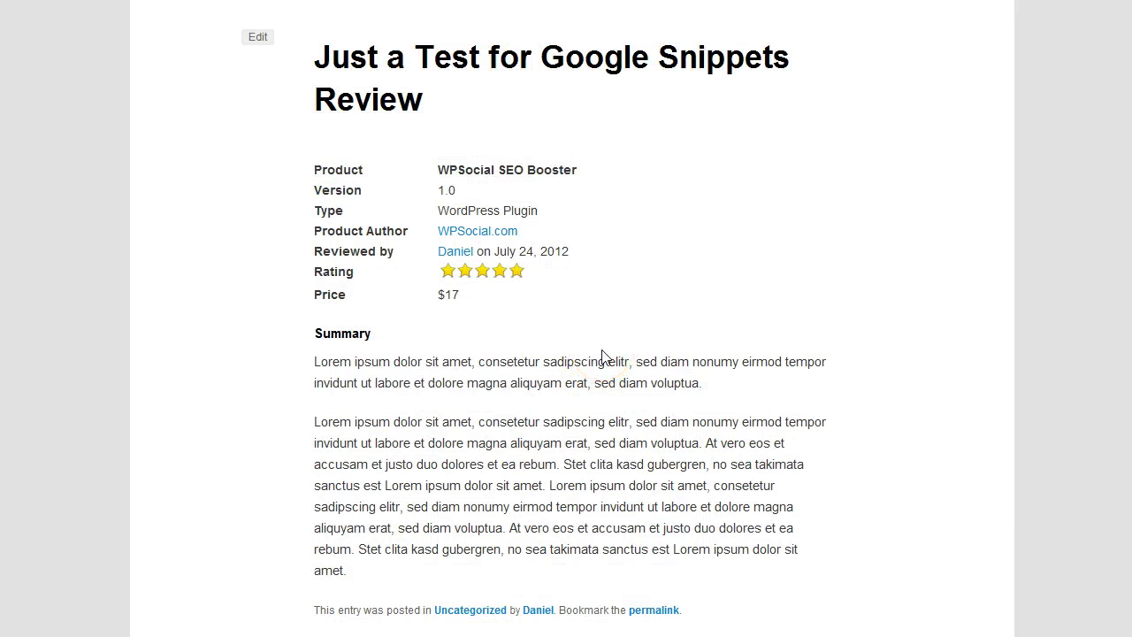
Open the bookmarked Webmaster Tools - Rich Snippets Testing Tool page.
{"action": "scroll", "coordinate": [713, 233], "scroll_direction": "up", "scroll_amount": 1}
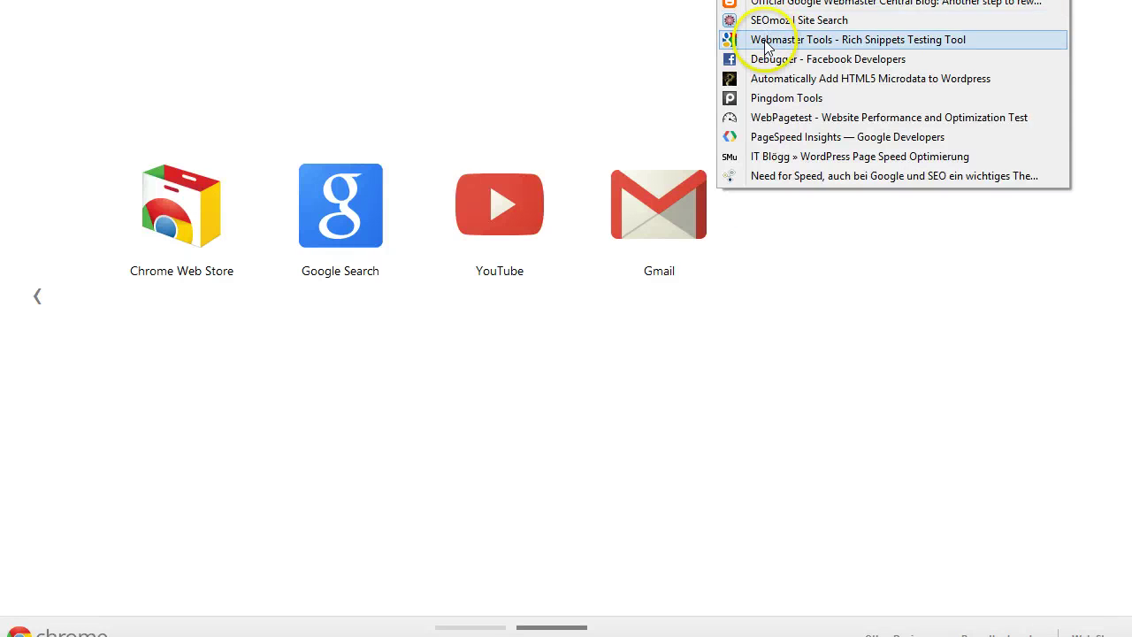
{"action": "left_click", "coordinate": [768, 39]}
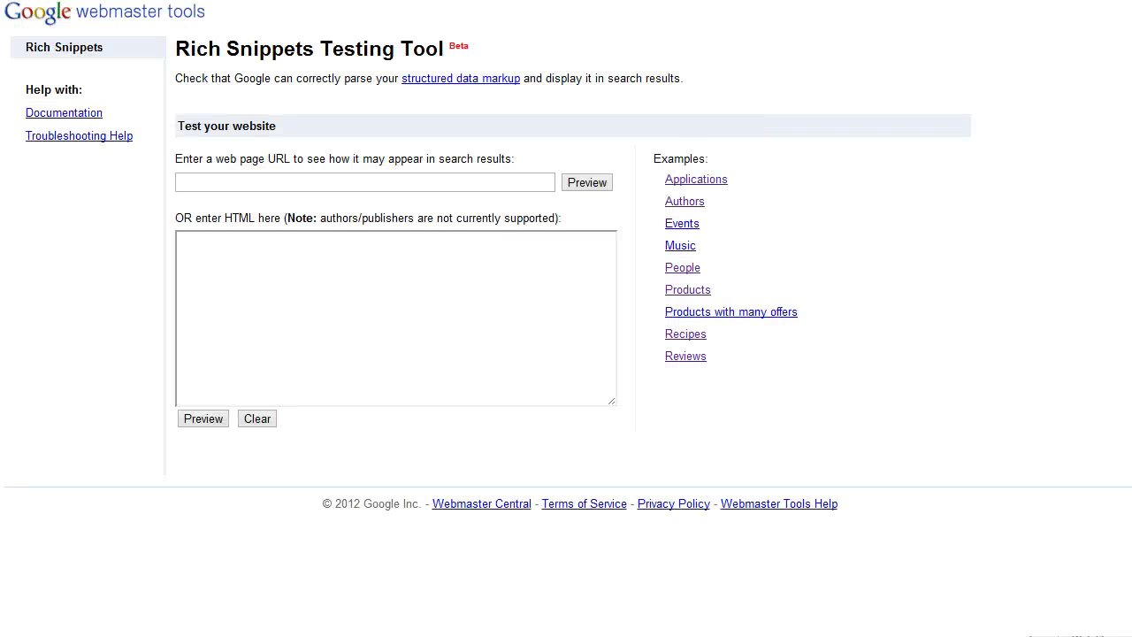
{"action": "left_click", "coordinate": [429, 318]}
{"action": "key", "text": "alt+Tab"}
{"action": "left_click", "coordinate": [672, 533]}
{"action": "key", "text": "ctrl+a"}
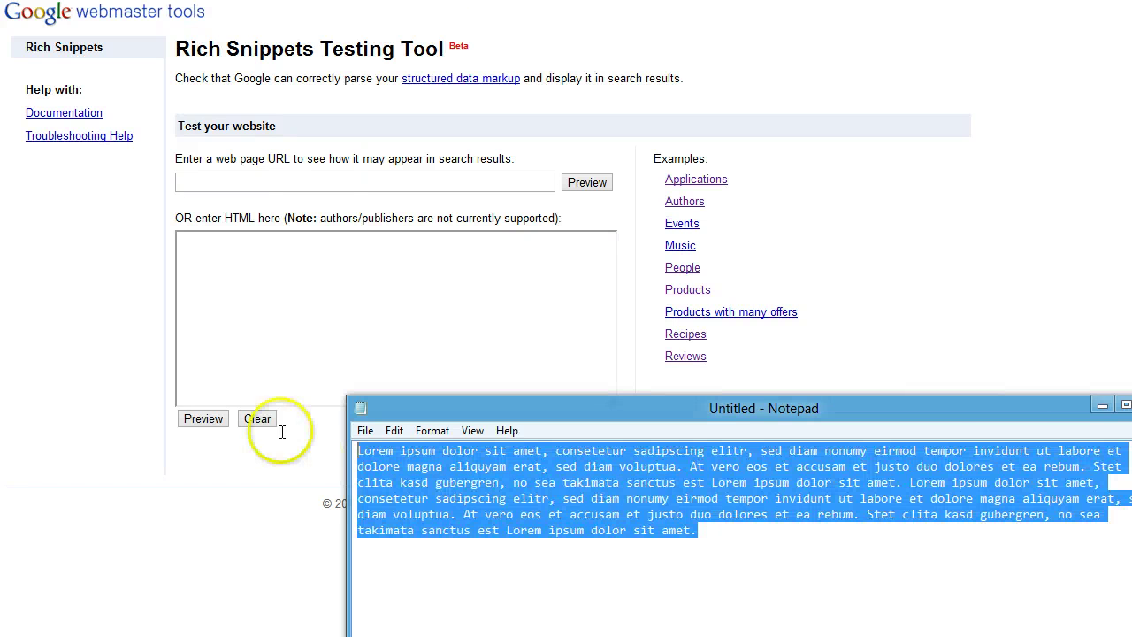
{"action": "key", "text": "Delete"}
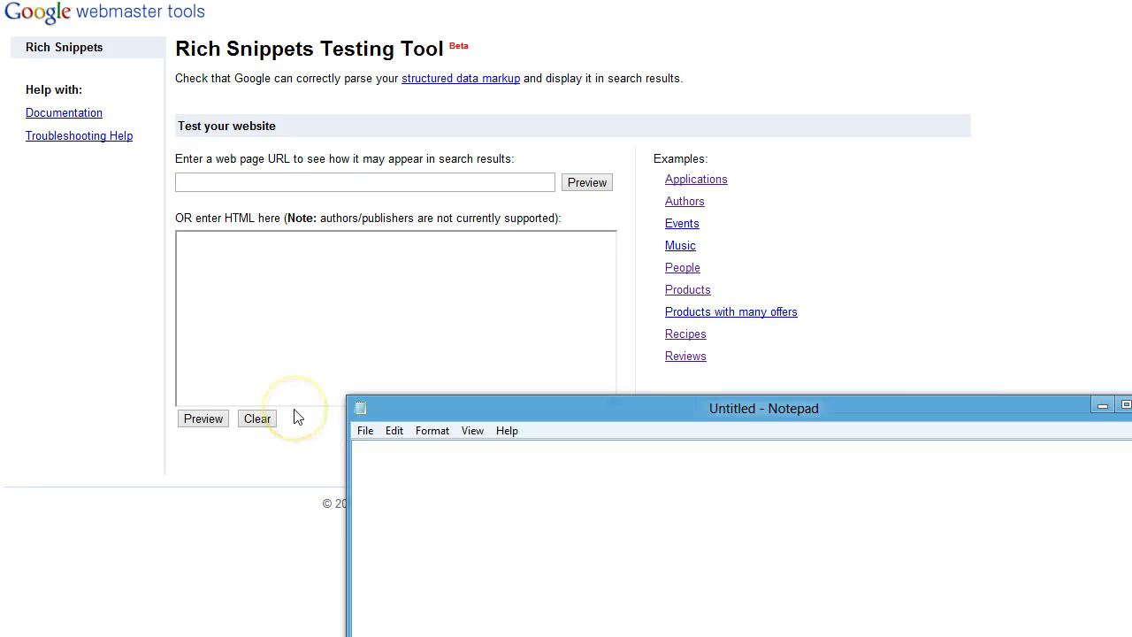
{"action": "key", "text": "ctrl+v"}
{"action": "left_click_drag", "start_coordinate": [602, 419], "coordinate": [505, 207]}
{"action": "left_click", "coordinate": [708, 277]}
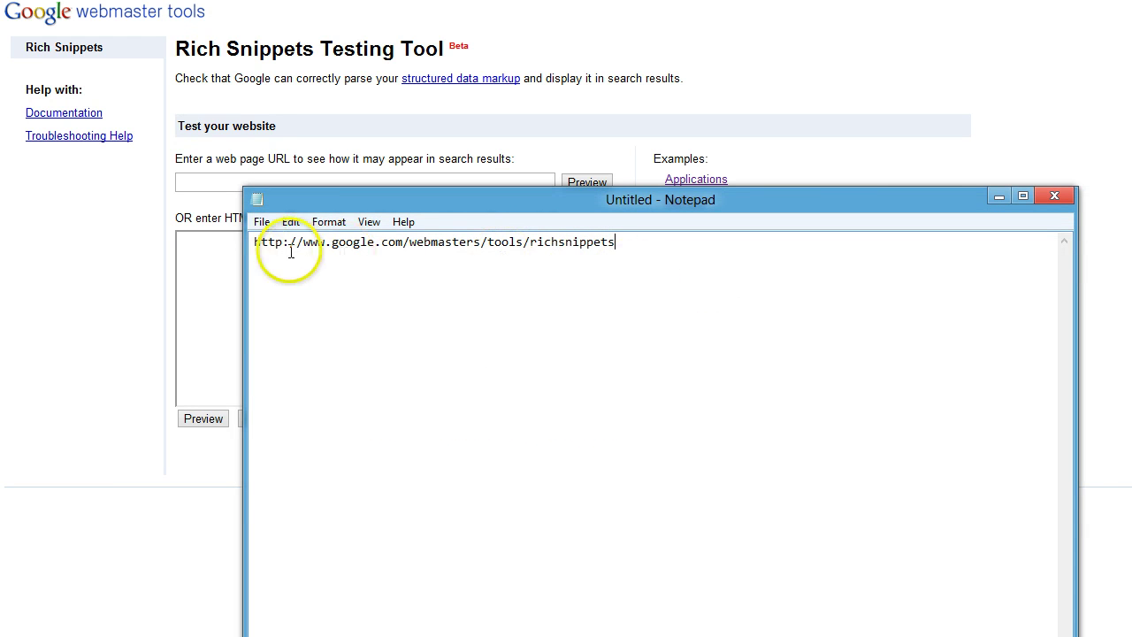
{"action": "left_click_drag", "start_coordinate": [256, 242], "coordinate": [627, 245]}
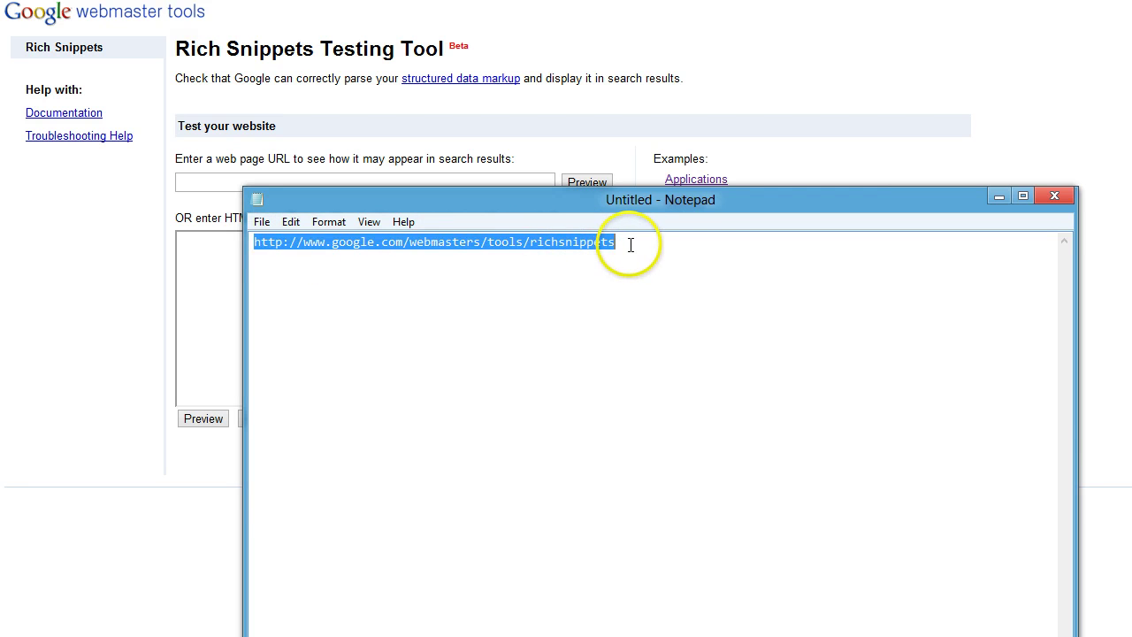
{"action": "left_click", "coordinate": [629, 247]}
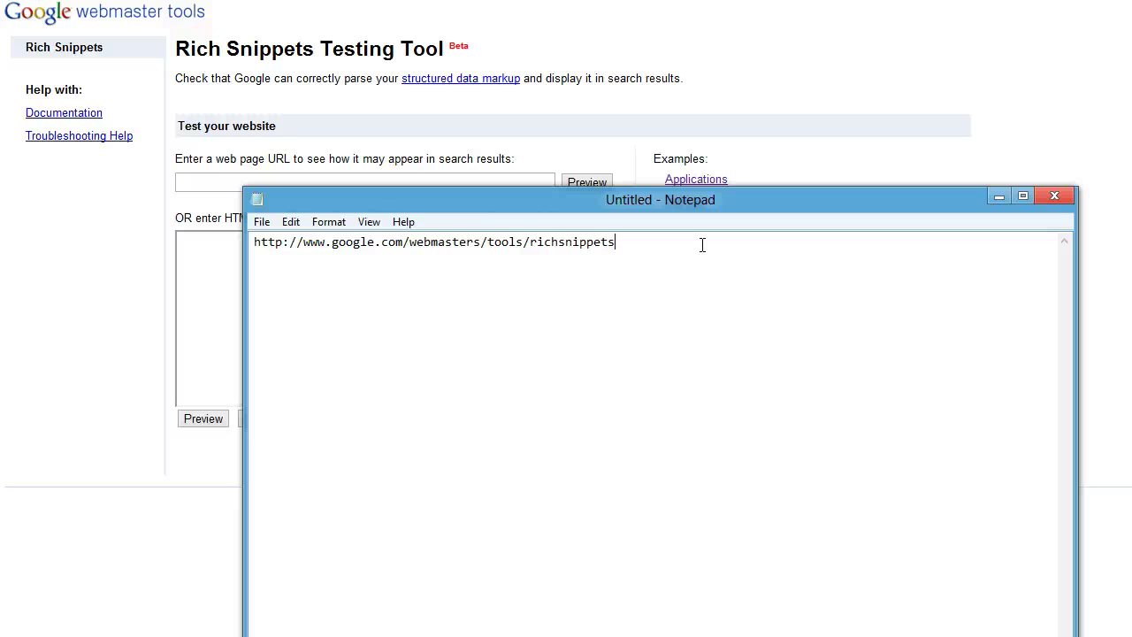
{"action": "left_click", "coordinate": [227, 271]}
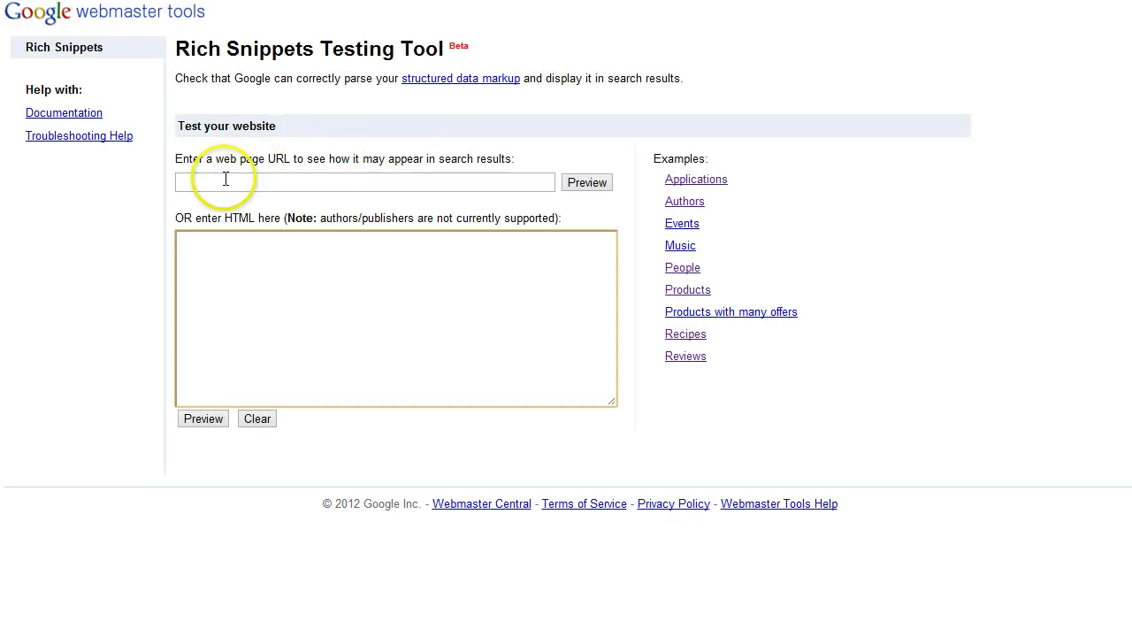
{"action": "left_click", "coordinate": [225, 180]}
{"action": "type", "text": "http://dev.wpsocial.com/just-a-test-for-google-snippets-review/"}
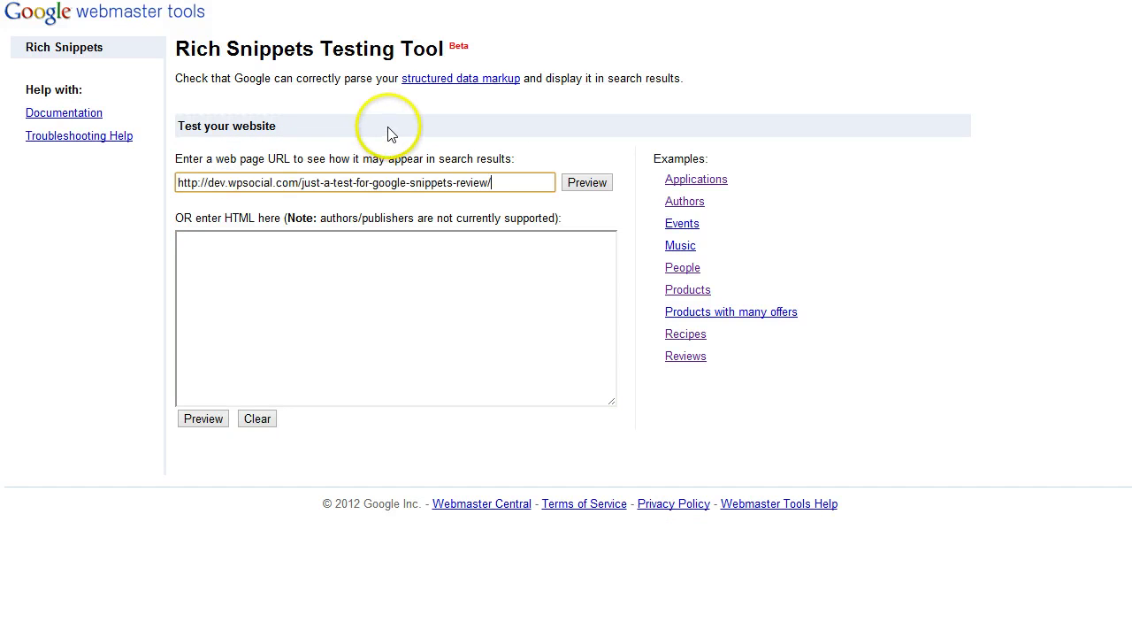
{"action": "left_click", "coordinate": [584, 179]}
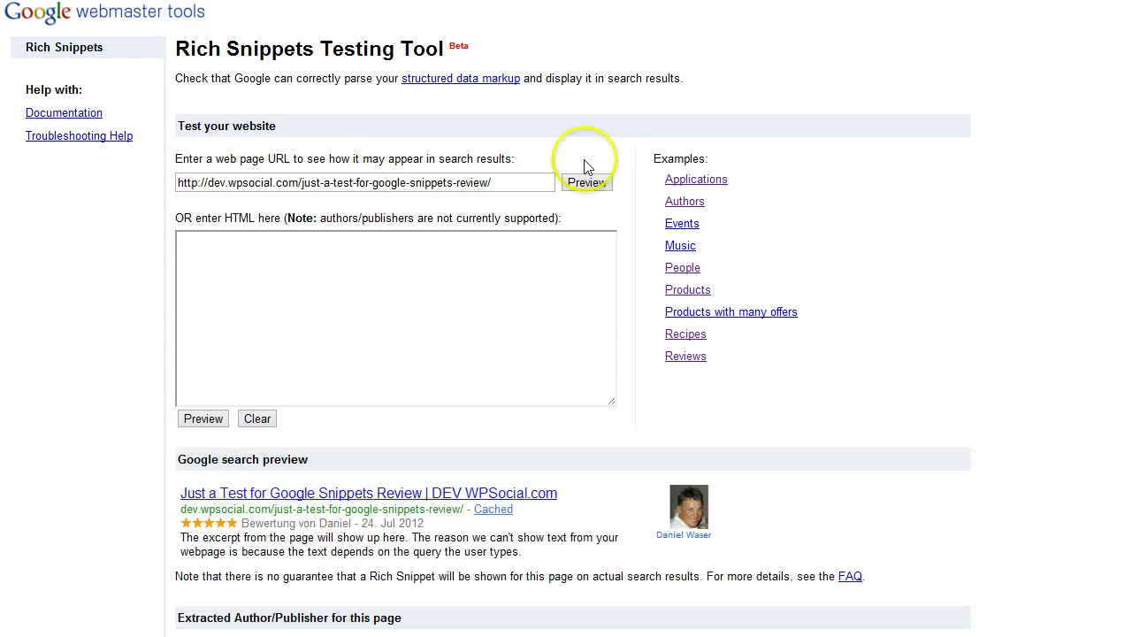
Examine the extracted rich snippet data, showing also the data visible to a Custom Search Engine.
{"action": "scroll", "coordinate": [584, 165], "scroll_direction": "down", "scroll_amount": 1}
{"action": "scroll", "coordinate": [586, 159], "scroll_direction": "down", "scroll_amount": 8}
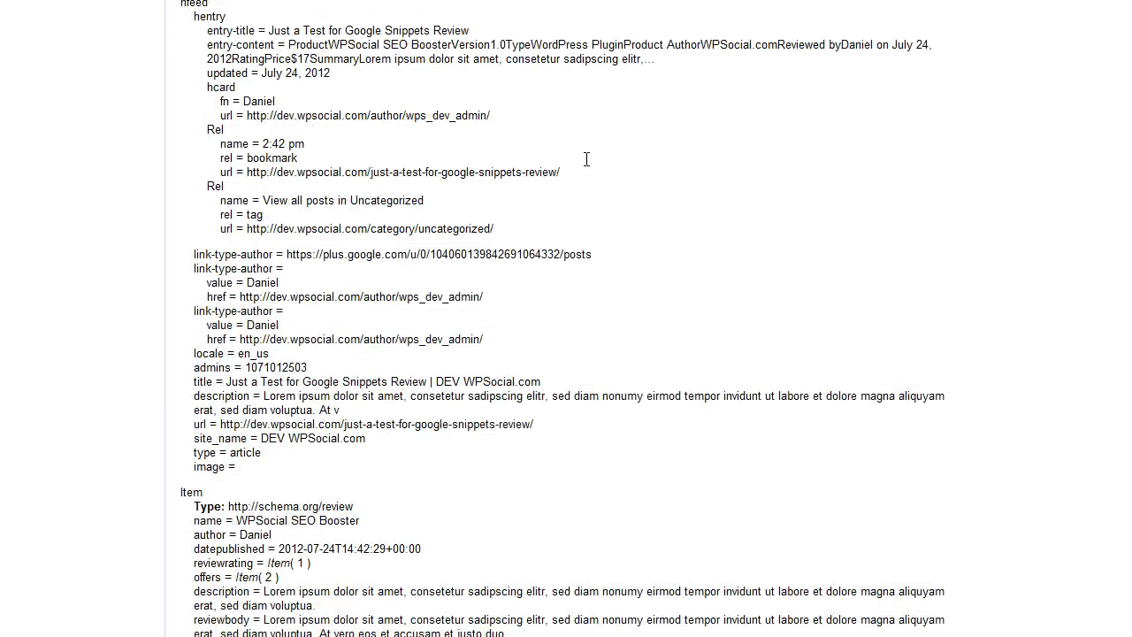
{"action": "scroll", "coordinate": [587, 166], "scroll_direction": "down", "scroll_amount": 3}
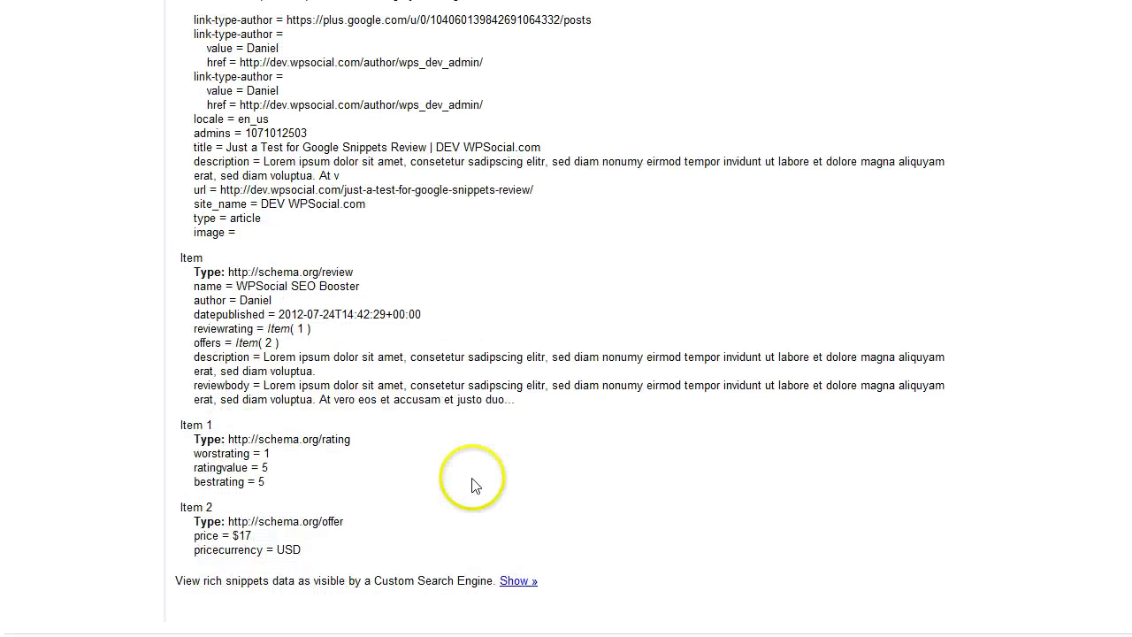
{"action": "left_click", "coordinate": [518, 581]}
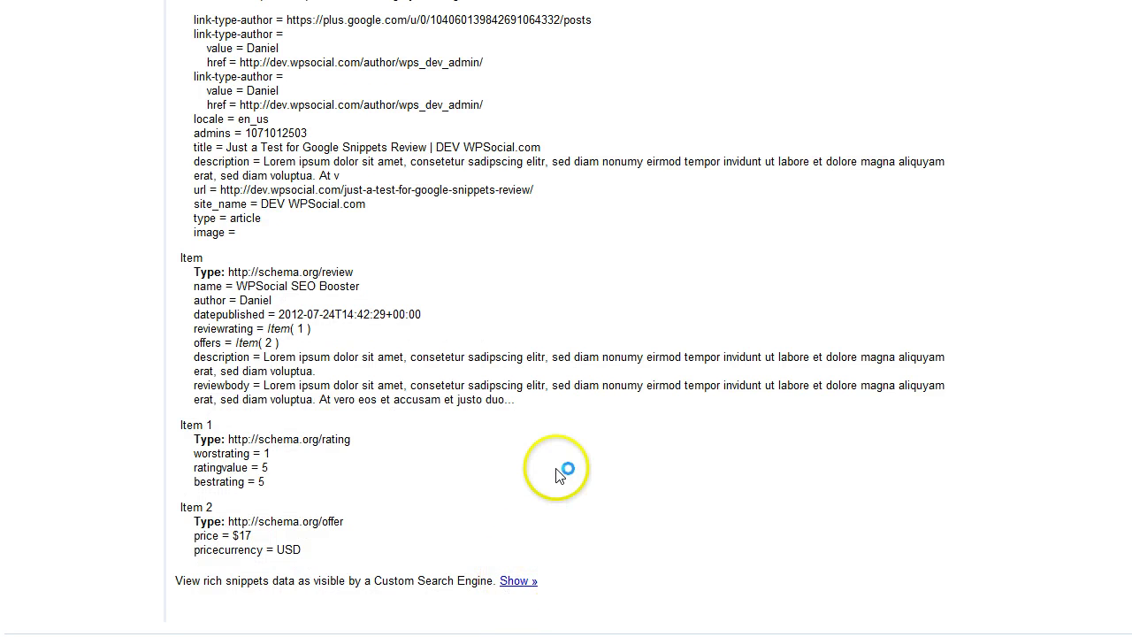
{"action": "scroll", "coordinate": [557, 473], "scroll_direction": "down", "scroll_amount": 6}
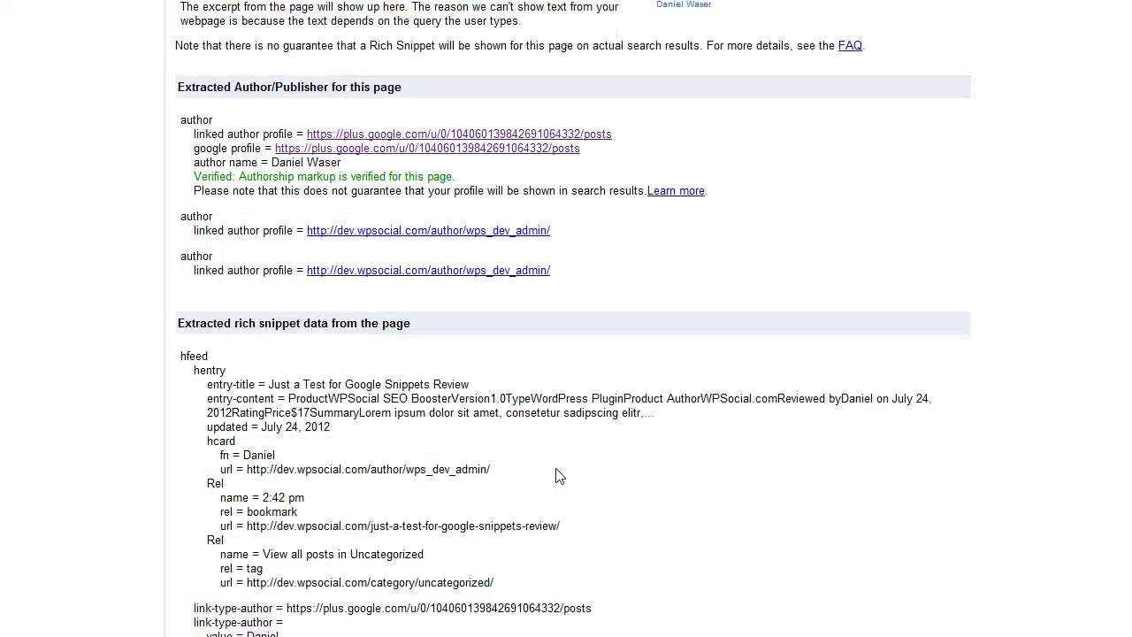
{"action": "scroll", "coordinate": [557, 475], "scroll_direction": "down", "scroll_amount": 5}
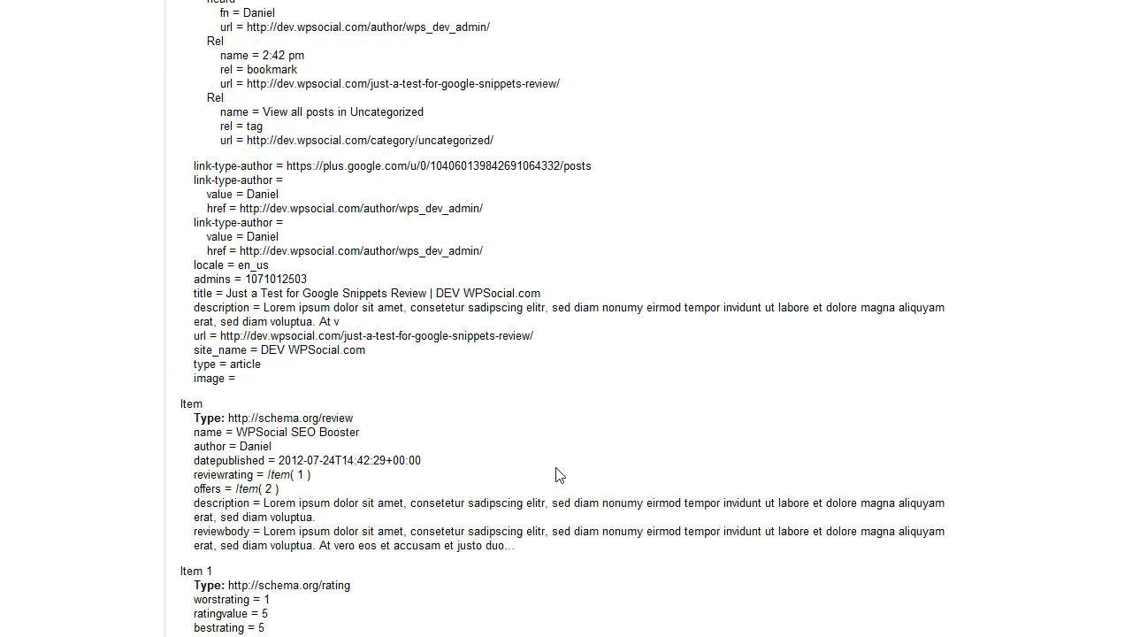
{"action": "scroll", "coordinate": [416, 237], "scroll_direction": "down", "scroll_amount": 6}
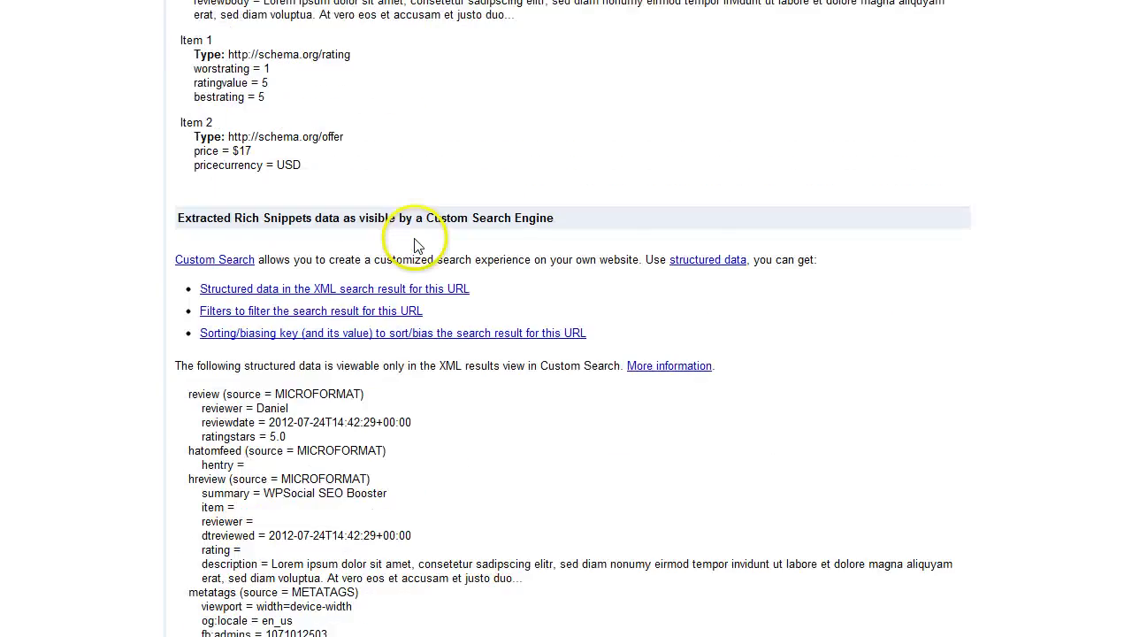
{"action": "scroll", "coordinate": [416, 245], "scroll_direction": "down", "scroll_amount": 14}
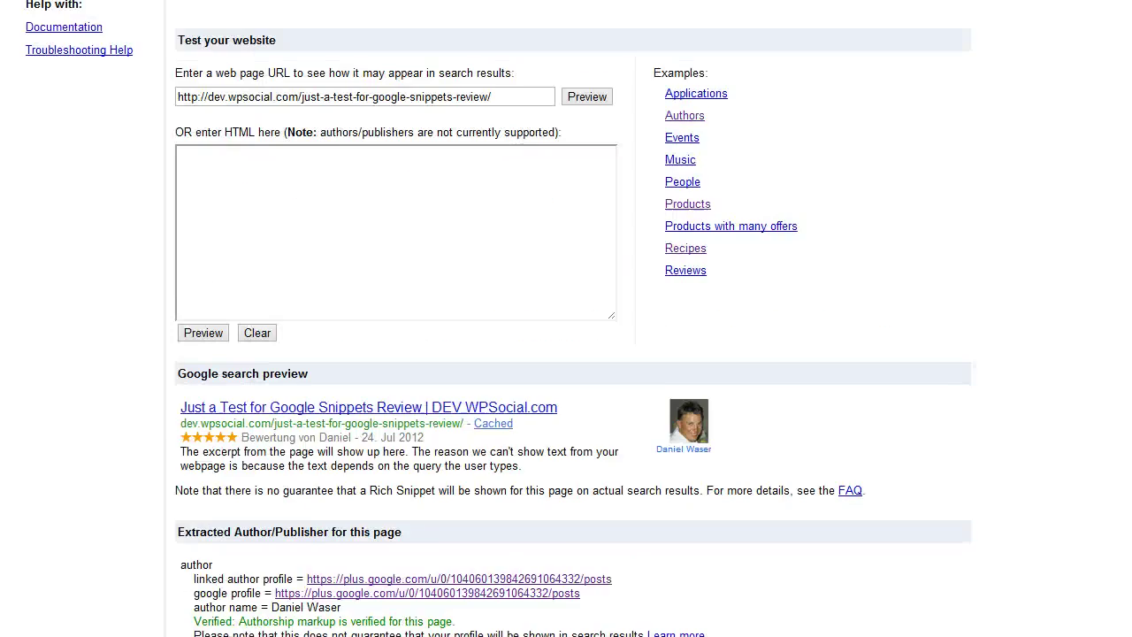
Inspect the Google search preview, highlighting the reviewer and review date beside the star rating.
{"action": "scroll", "coordinate": [565, 318], "scroll_direction": "down", "scroll_amount": 1}
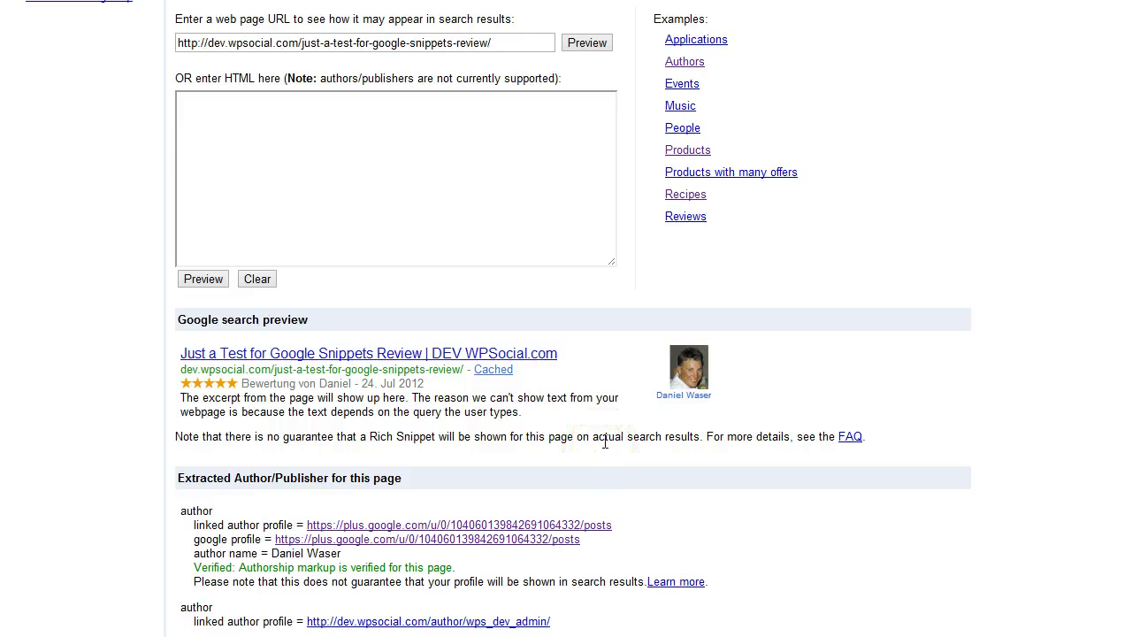
{"action": "left_click_drag", "start_coordinate": [241, 383], "coordinate": [339, 382]}
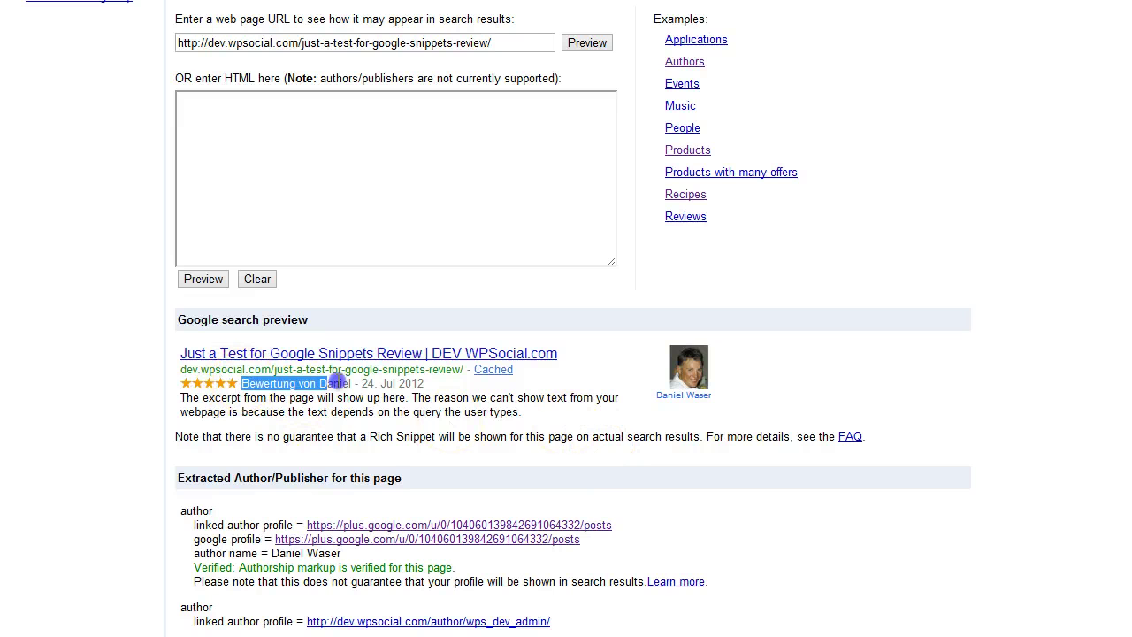
{"action": "left_click_drag", "start_coordinate": [240, 383], "coordinate": [354, 382]}
{"action": "left_click", "coordinate": [353, 382]}
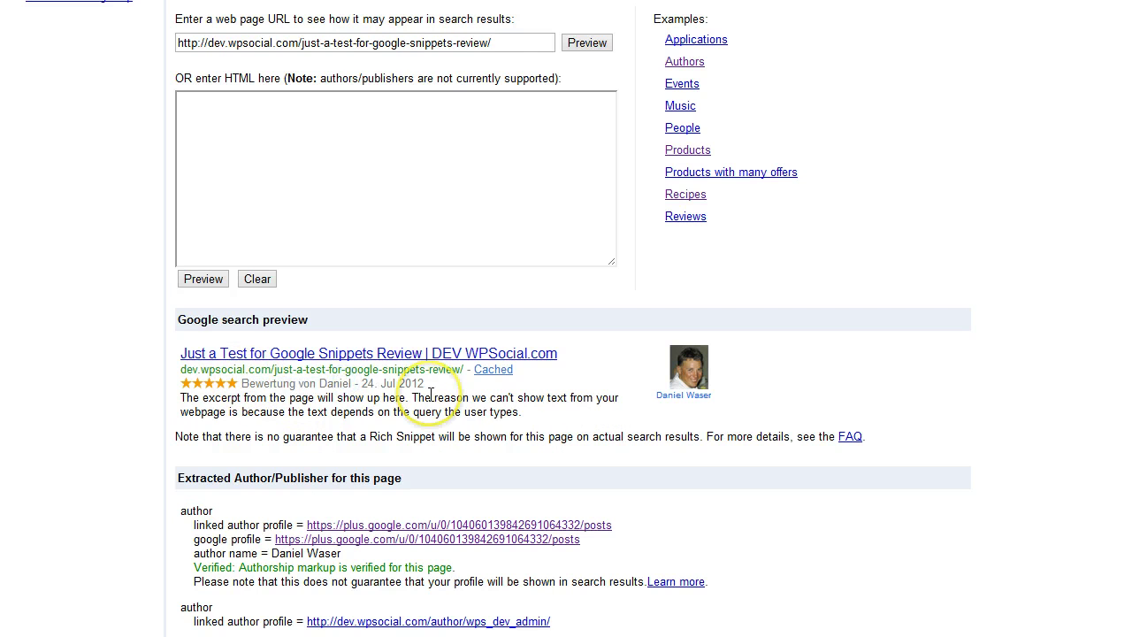
{"action": "left_click_drag", "start_coordinate": [424, 383], "coordinate": [281, 382]}
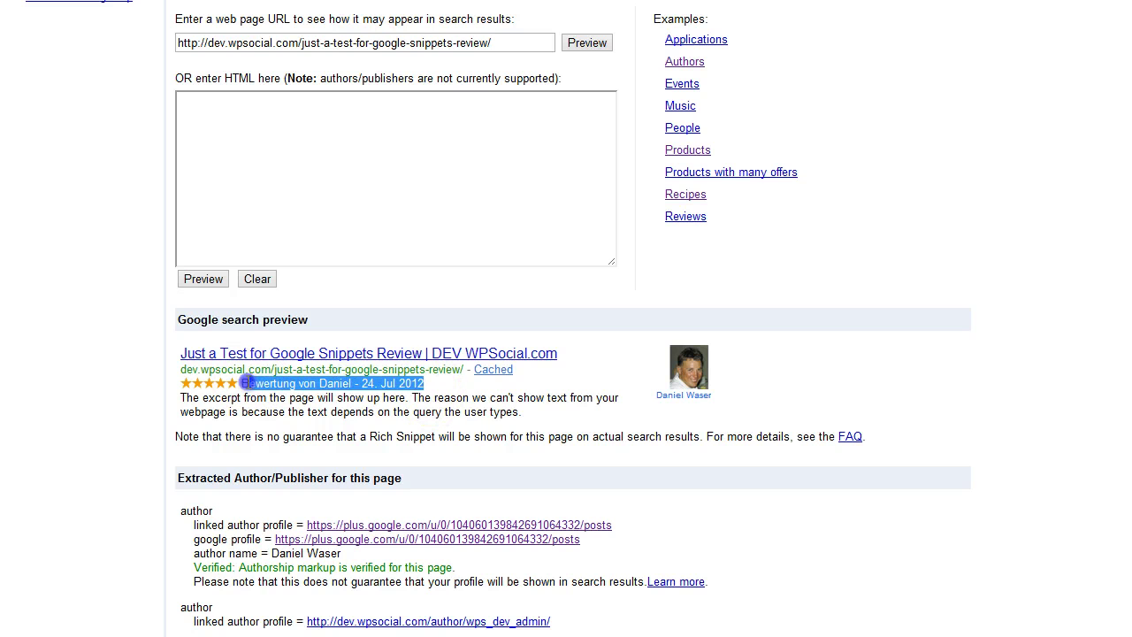
Examine the search preview, the extracted author/publisher details and the rich snippet data for the test page.
{"action": "left_click", "coordinate": [246, 383]}
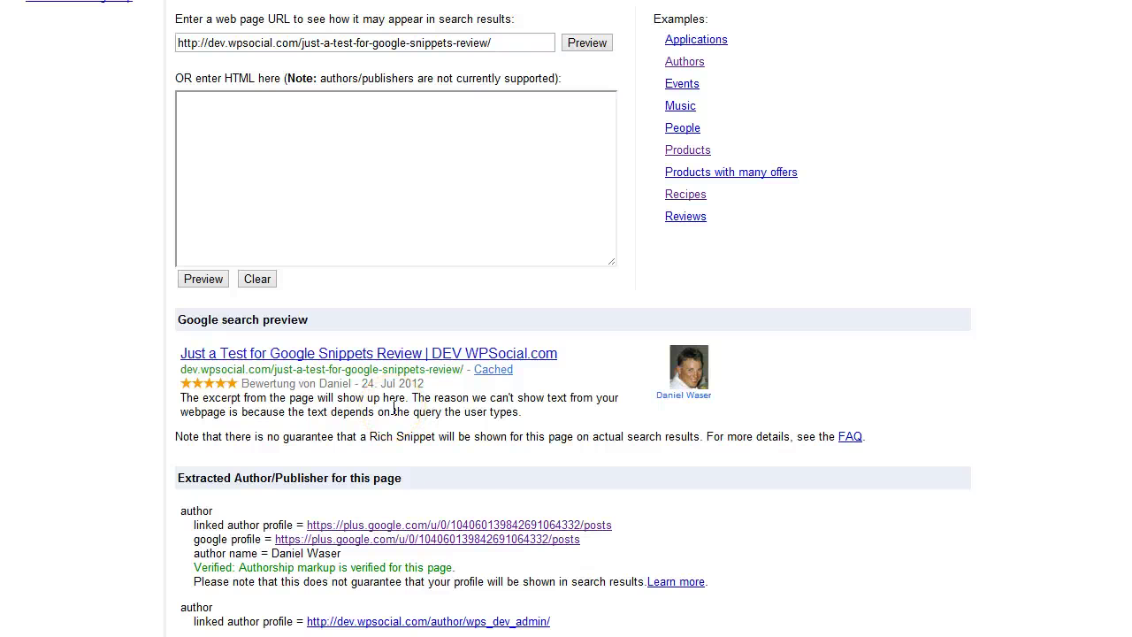
{"action": "scroll", "coordinate": [394, 406], "scroll_direction": "down", "scroll_amount": 2}
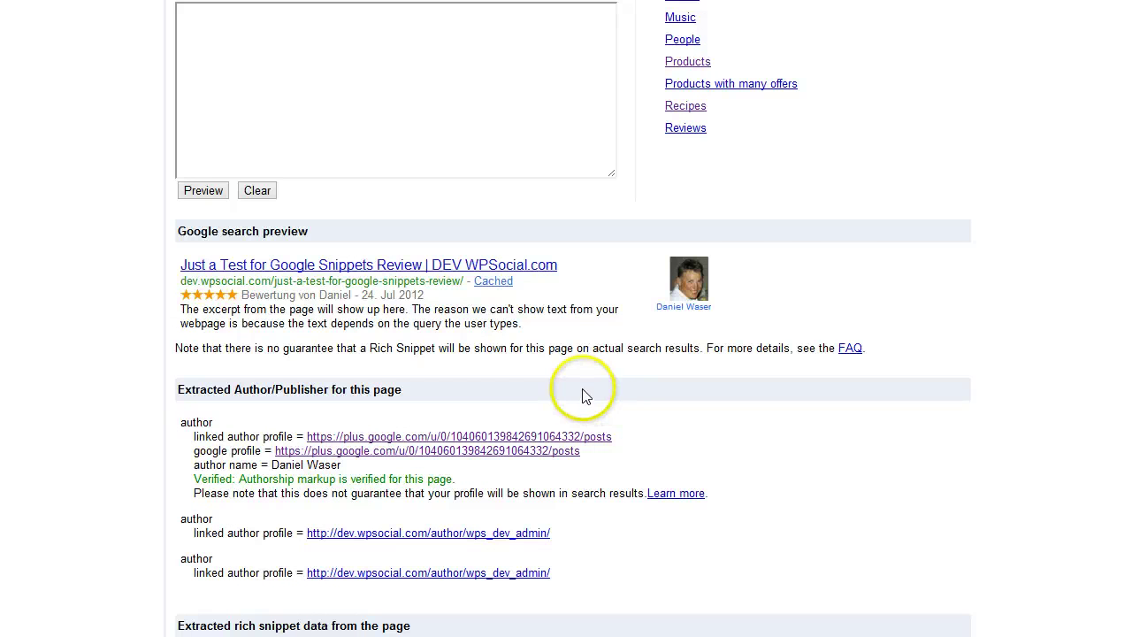
{"action": "scroll", "coordinate": [592, 397], "scroll_direction": "down", "scroll_amount": 2}
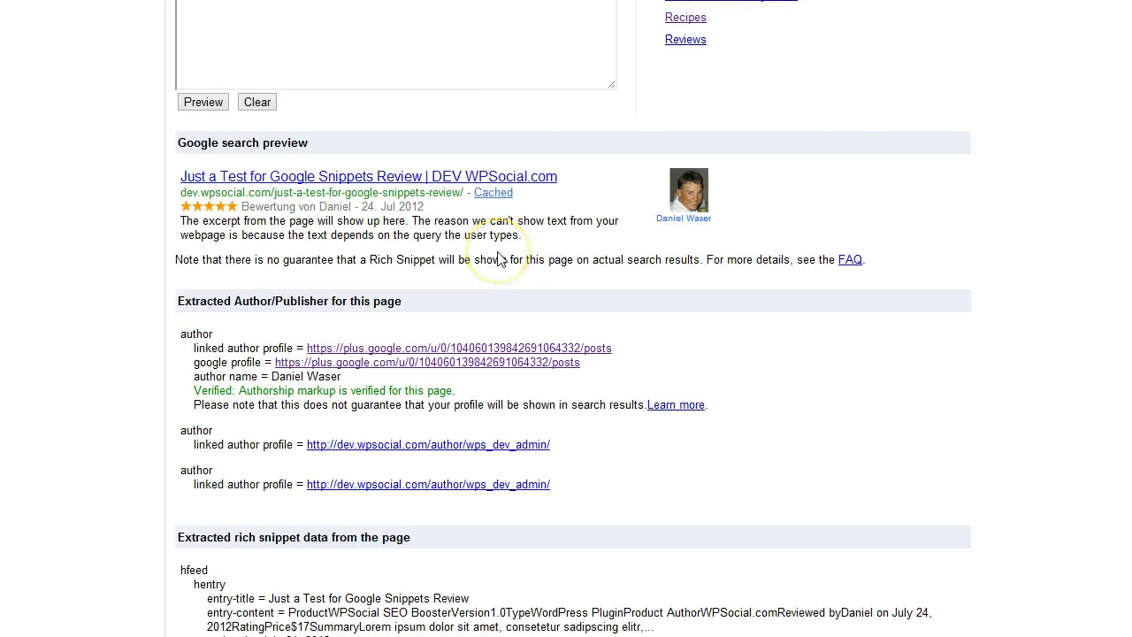
{"action": "scroll", "coordinate": [499, 259], "scroll_direction": "down", "scroll_amount": 1}
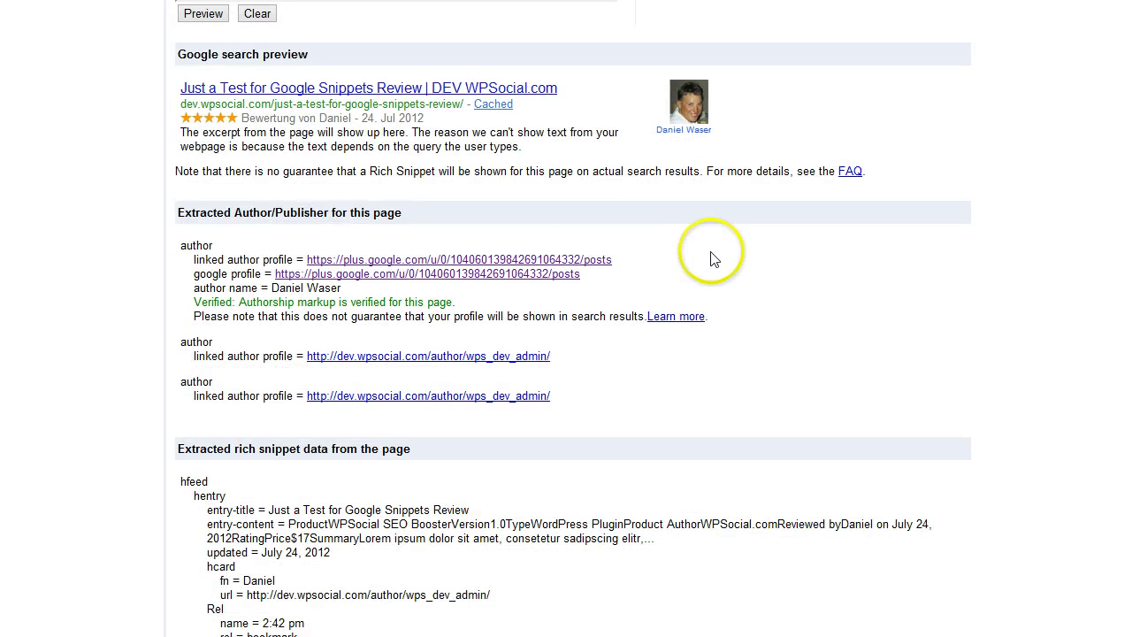
{"action": "scroll", "coordinate": [714, 258], "scroll_direction": "down", "scroll_amount": 9}
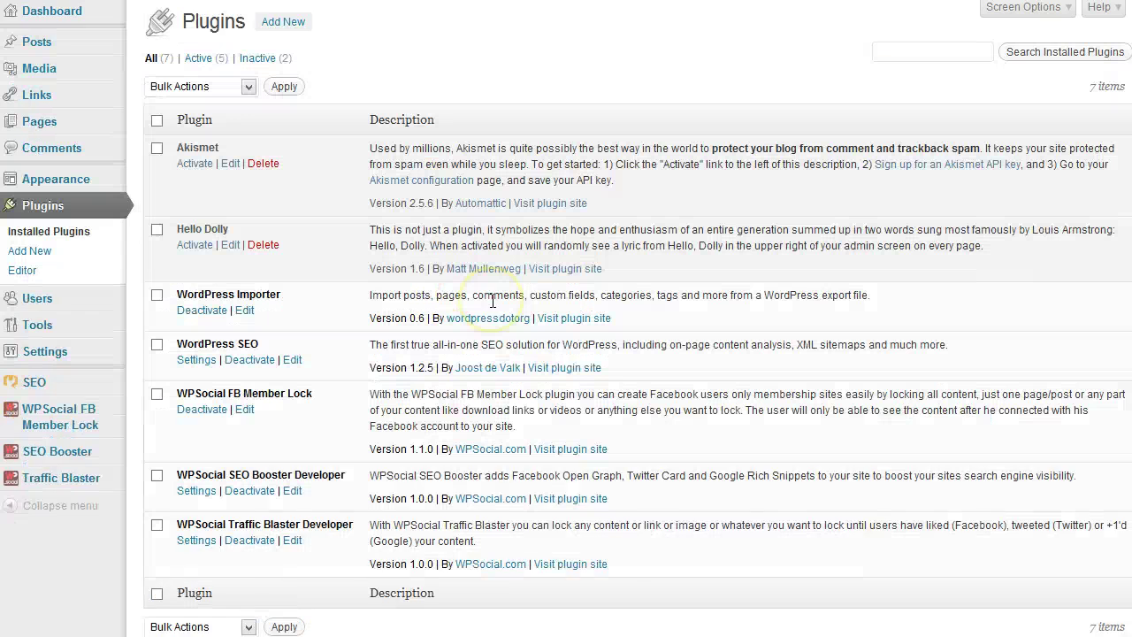
Switch to the WordPress plugins page, deactivate WPSocial SEO Booster Developer, and preview the test page again in the Rich Snippets Testing Tool.
{"action": "scroll", "coordinate": [490, 300], "scroll_direction": "down", "scroll_amount": 1}
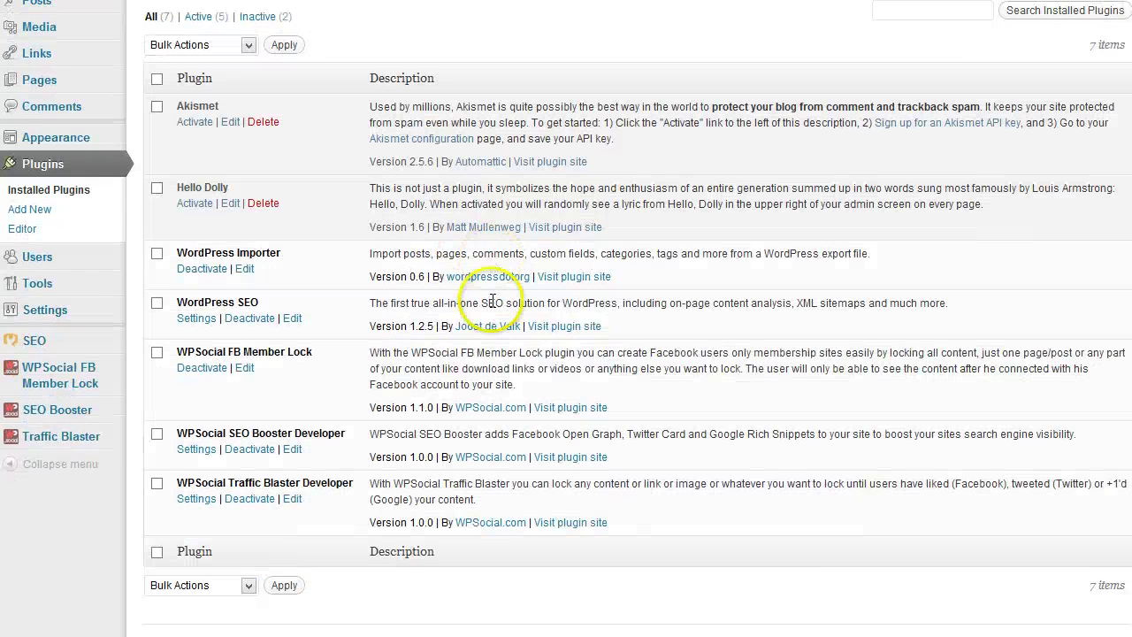
{"action": "left_click", "coordinate": [253, 451]}
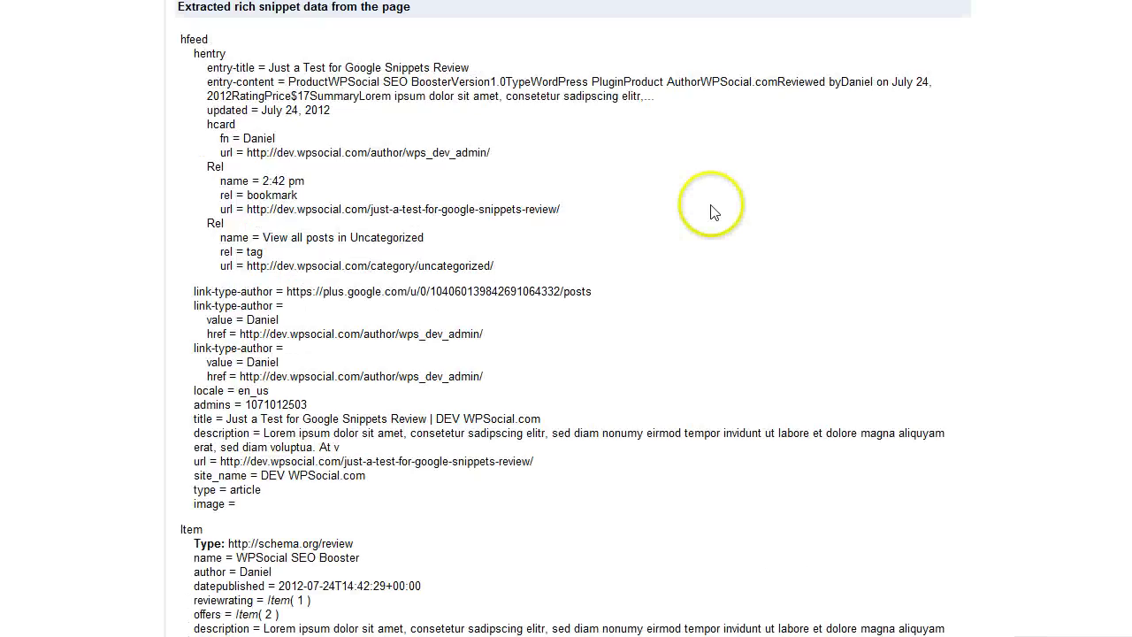
{"action": "scroll", "coordinate": [710, 212], "scroll_direction": "up", "scroll_amount": 15}
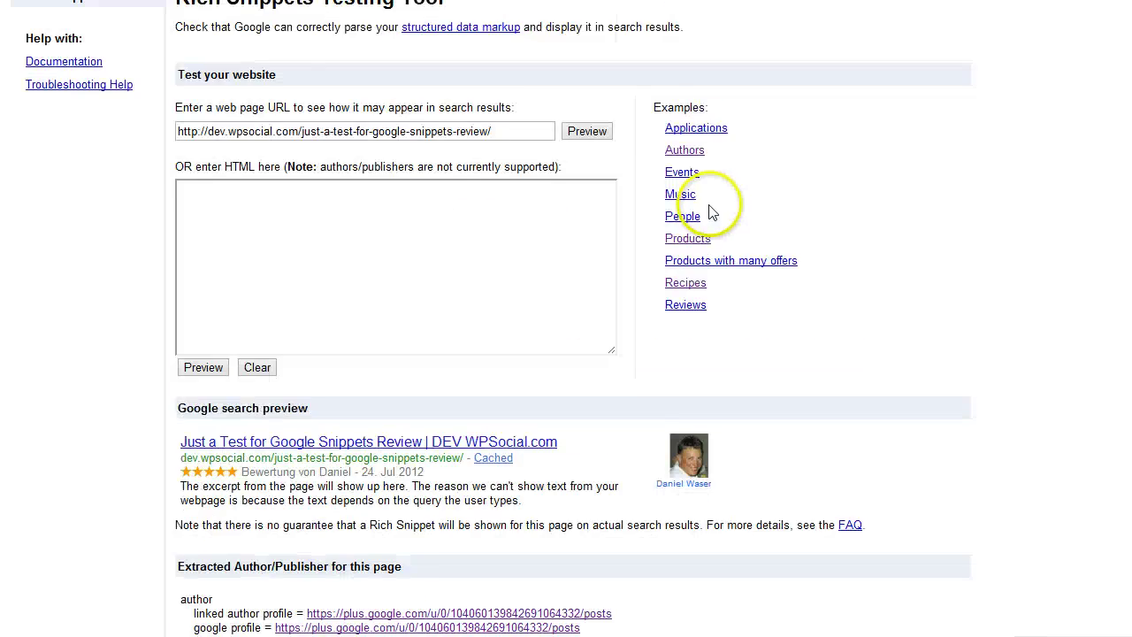
{"action": "left_click", "coordinate": [562, 187]}
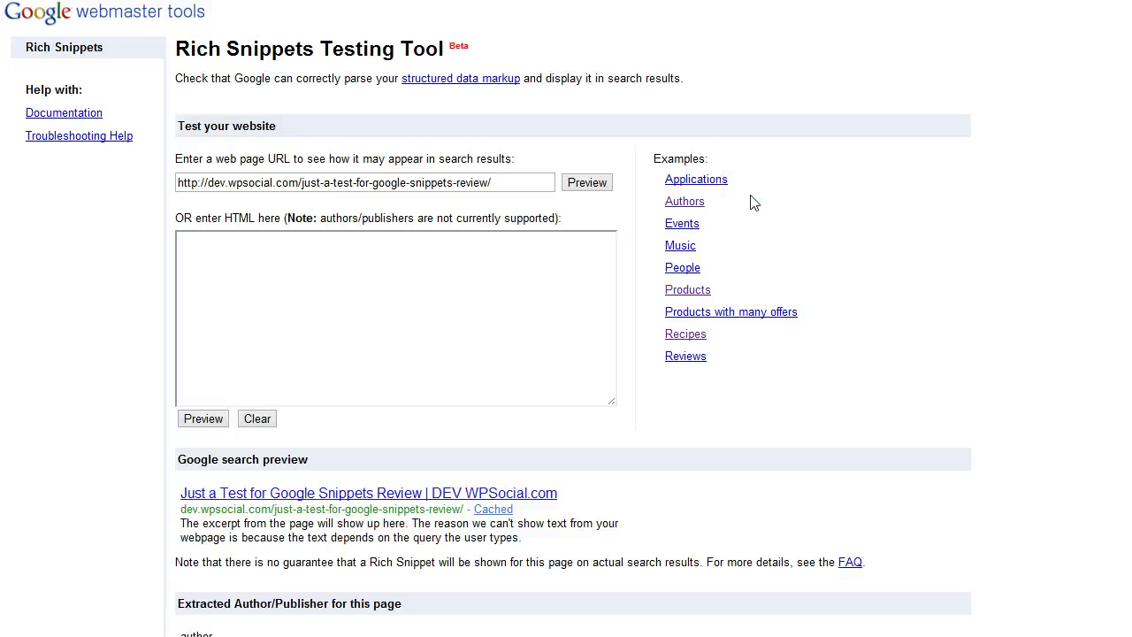
Examine the search preview, authorship, extracted snippet data and Custom Search data generated without the SEO Booster plugin.
{"action": "scroll", "coordinate": [750, 203], "scroll_direction": "down", "scroll_amount": 2}
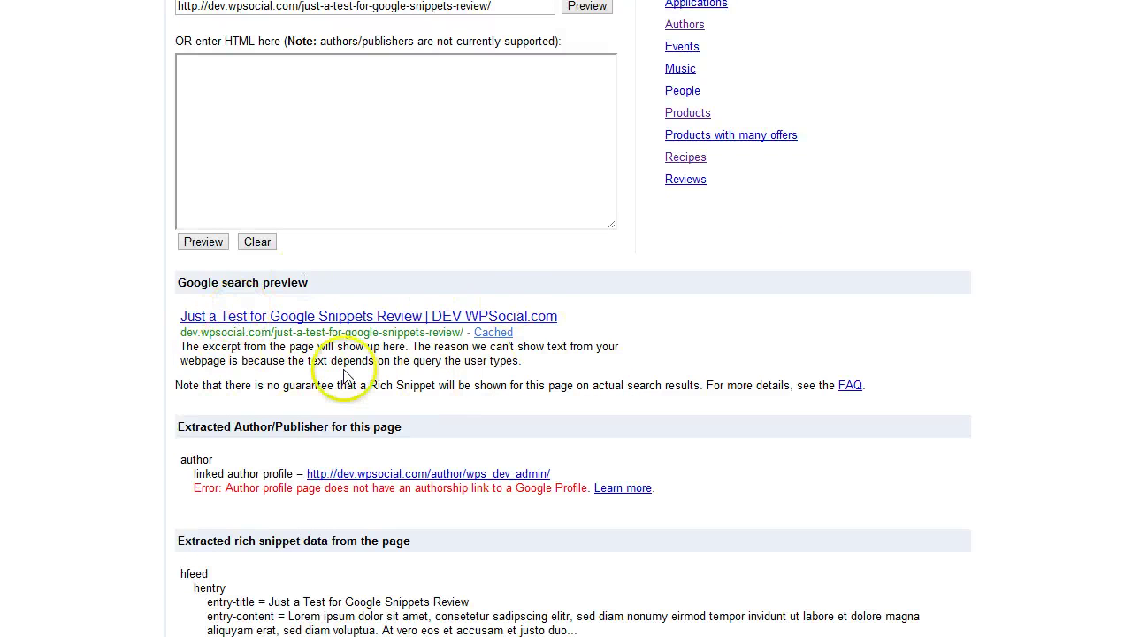
{"action": "scroll", "coordinate": [325, 343], "scroll_direction": "down", "scroll_amount": 7}
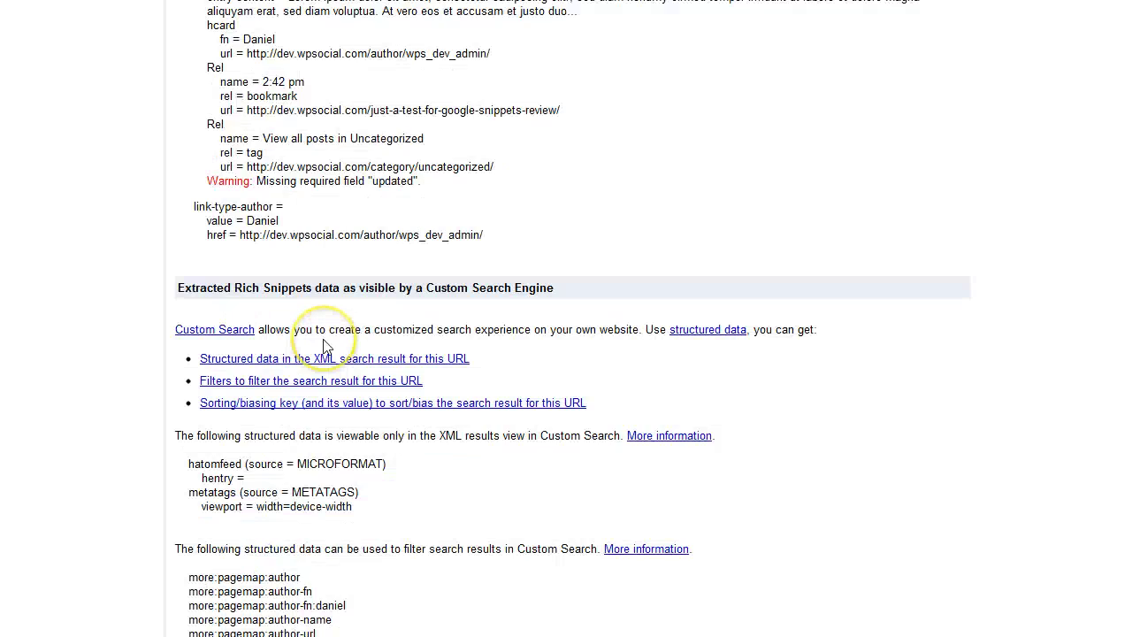
{"action": "scroll", "coordinate": [325, 345], "scroll_direction": "up", "scroll_amount": 2}
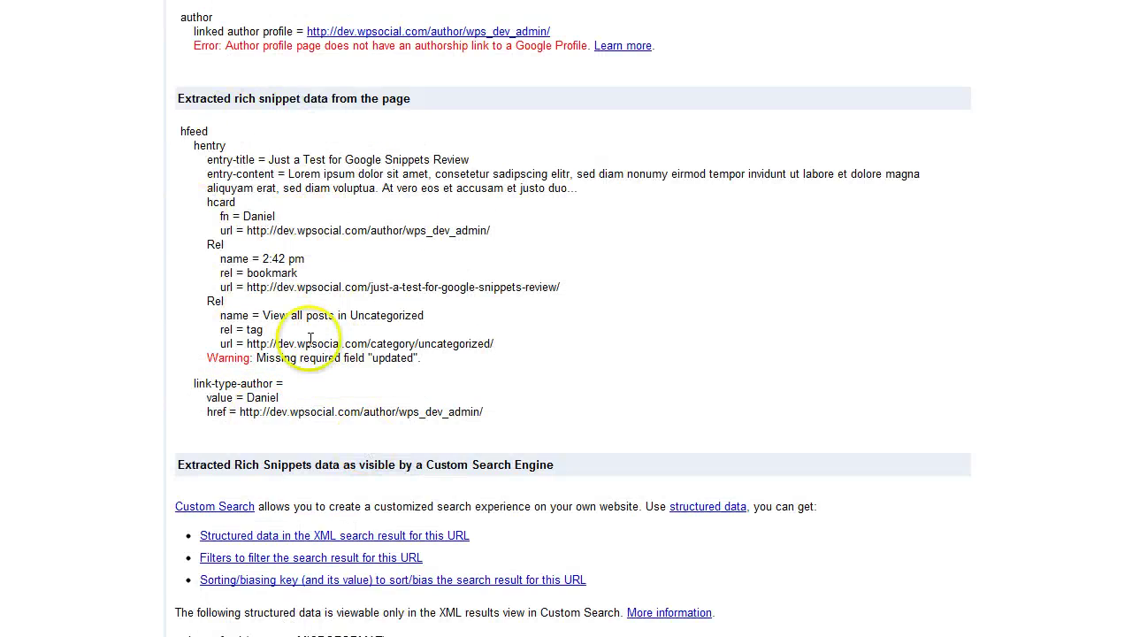
{"action": "scroll", "coordinate": [421, 357], "scroll_direction": "down", "scroll_amount": 12}
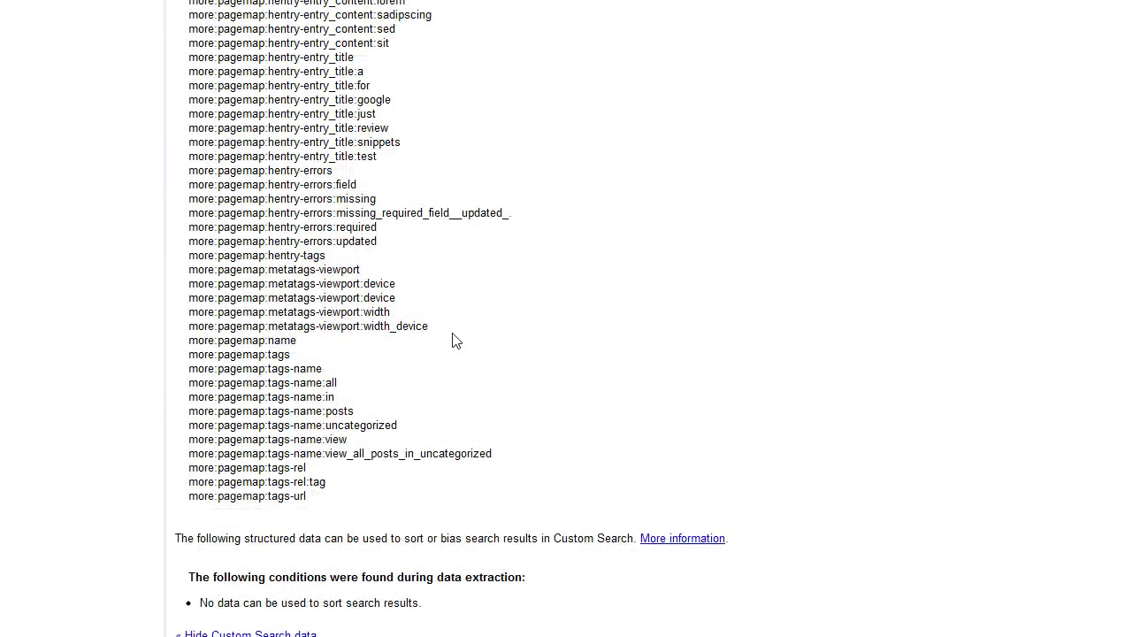
{"action": "scroll", "coordinate": [452, 340], "scroll_direction": "up", "scroll_amount": 13}
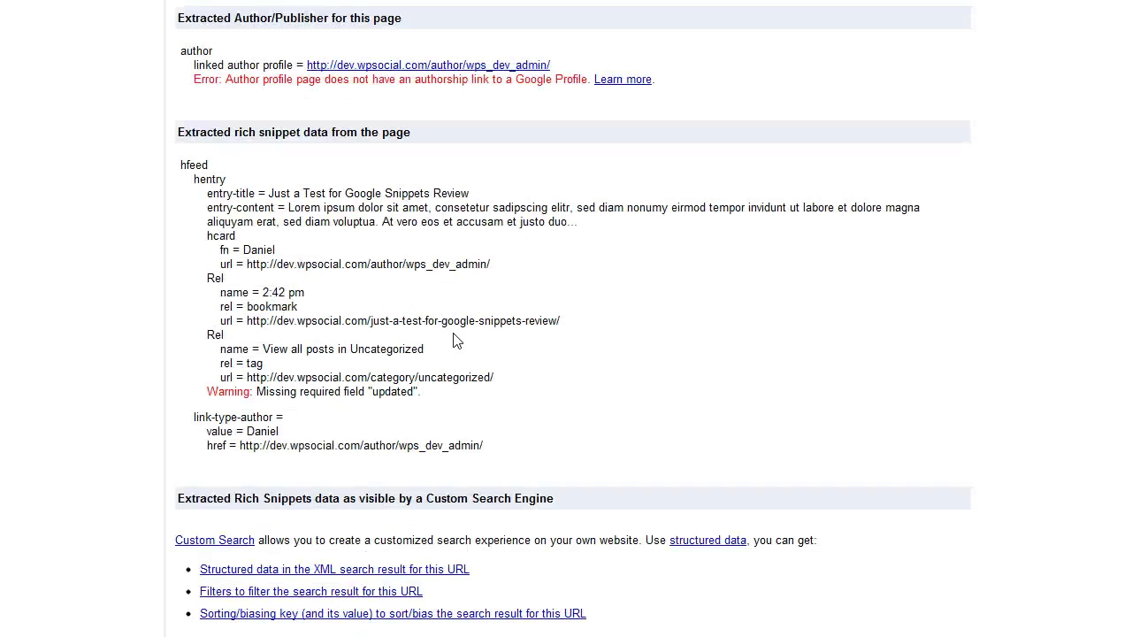
{"action": "left_click", "coordinate": [454, 339]}
{"action": "scroll", "coordinate": [459, 337], "scroll_direction": "down", "scroll_amount": 2}
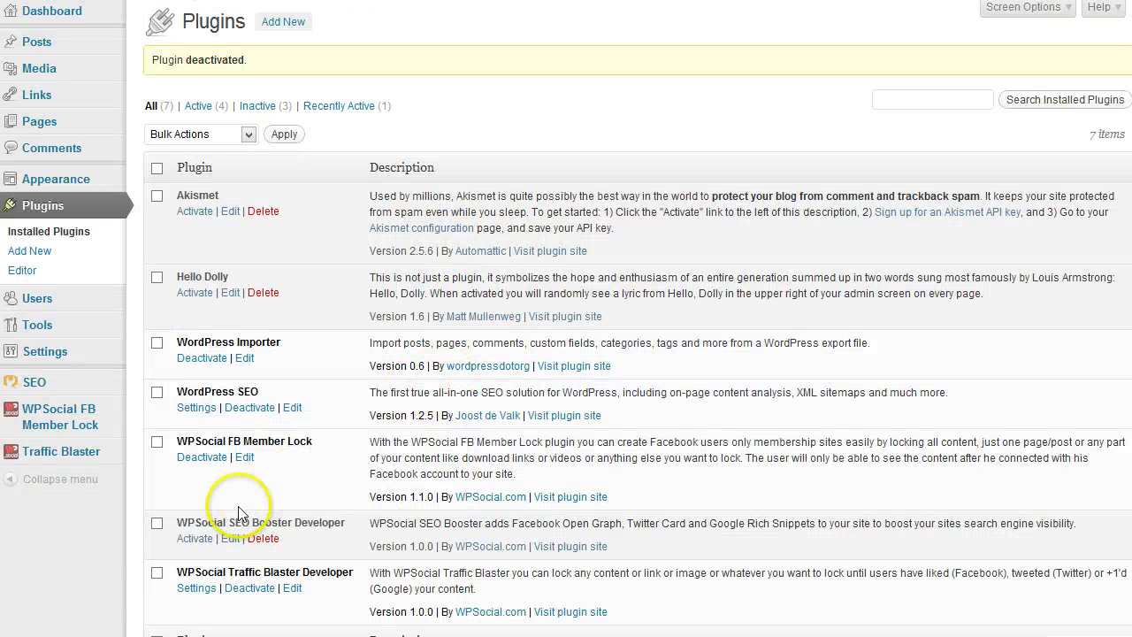
Reactivate WPSocial SEO Booster Developer in WordPress and preview the test page again in the Rich Snippets Testing Tool.
{"action": "left_click", "coordinate": [185, 549]}
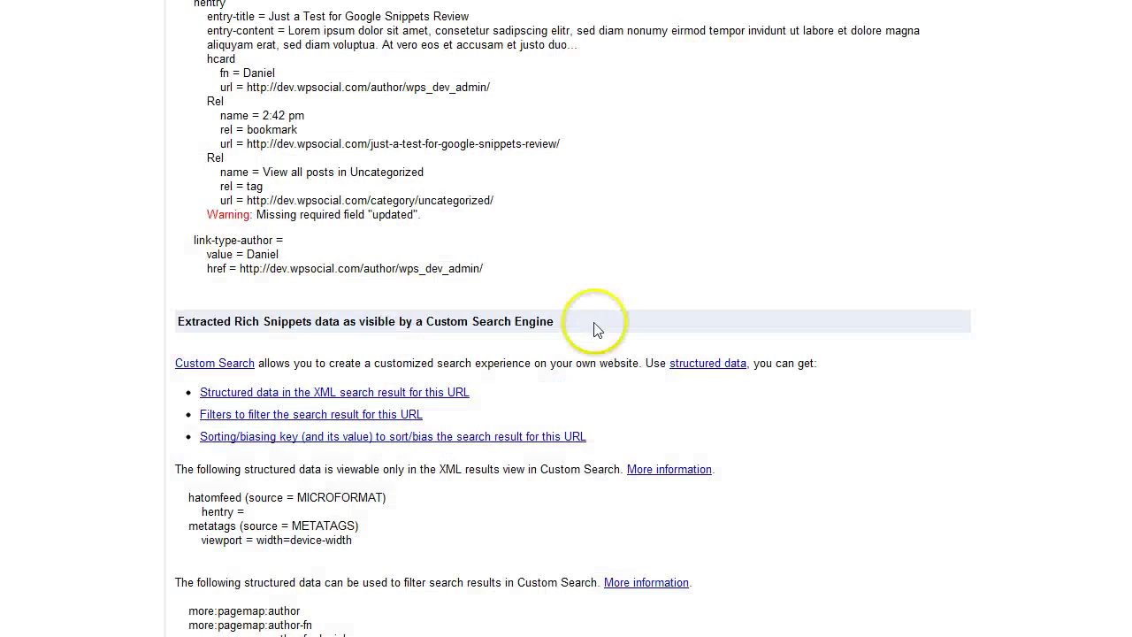
{"action": "scroll", "coordinate": [598, 320], "scroll_direction": "up", "scroll_amount": 5}
{"action": "scroll", "coordinate": [597, 314], "scroll_direction": "up", "scroll_amount": 3}
{"action": "left_click", "coordinate": [587, 182]}
Examine the full results with the plugin active, from the search preview through the review, rating and offer data to the Custom Search sort values.
{"action": "scroll", "coordinate": [591, 305], "scroll_direction": "down", "scroll_amount": 2}
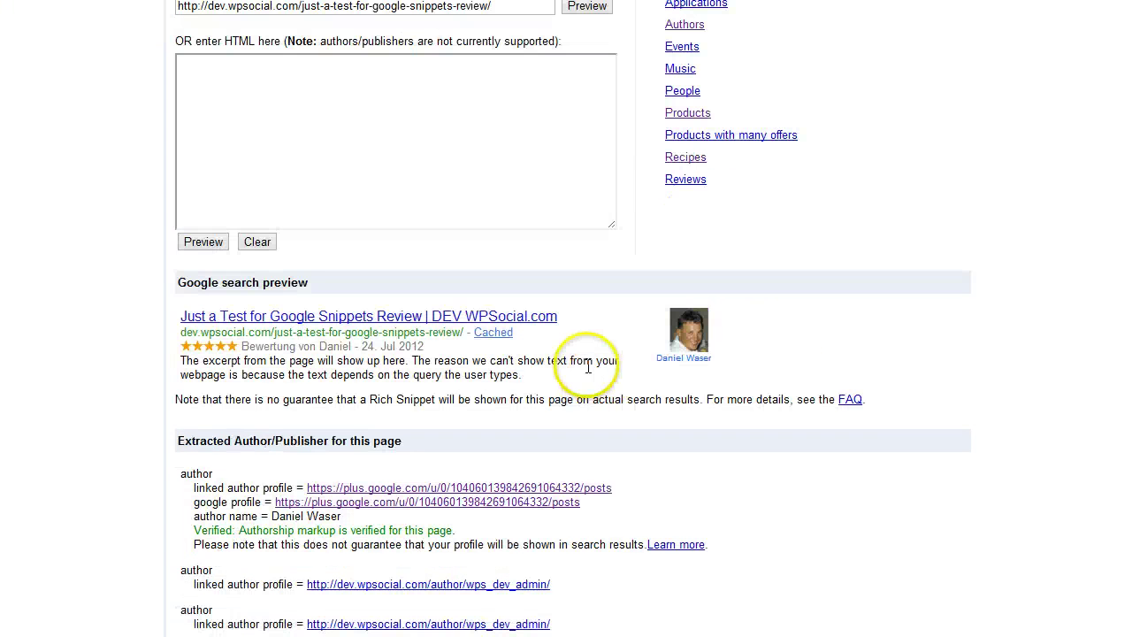
{"action": "scroll", "coordinate": [588, 366], "scroll_direction": "down", "scroll_amount": 2}
{"action": "scroll", "coordinate": [543, 398], "scroll_direction": "down", "scroll_amount": 7}
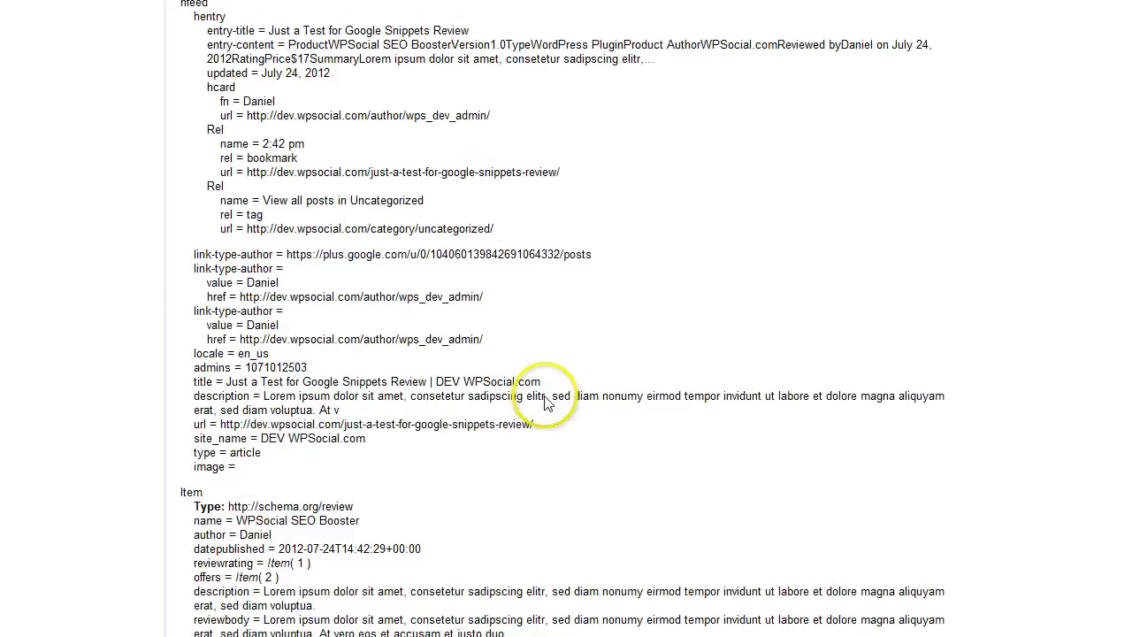
{"action": "scroll", "coordinate": [544, 402], "scroll_direction": "down", "scroll_amount": 7}
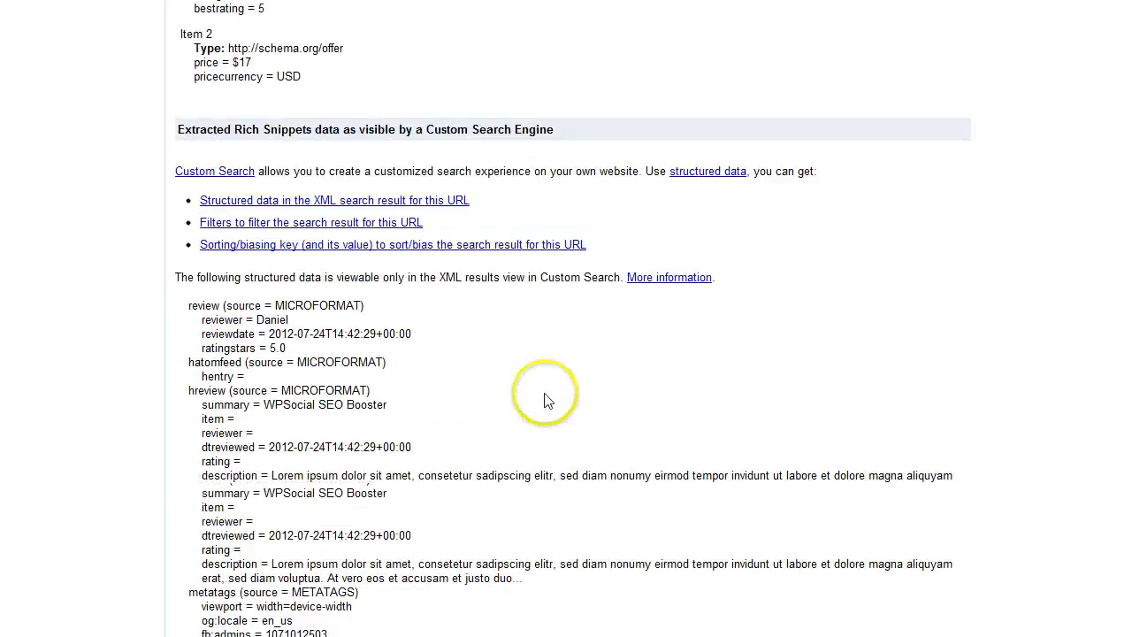
{"action": "scroll", "coordinate": [545, 400], "scroll_direction": "down", "scroll_amount": 7}
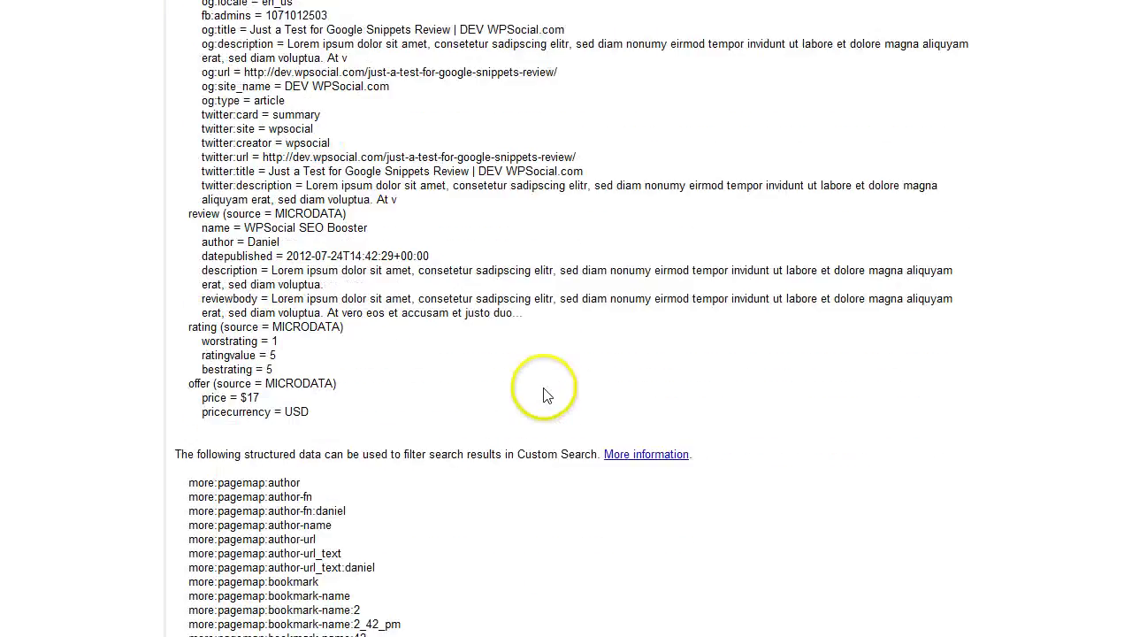
{"action": "scroll", "coordinate": [545, 396], "scroll_direction": "down", "scroll_amount": 8}
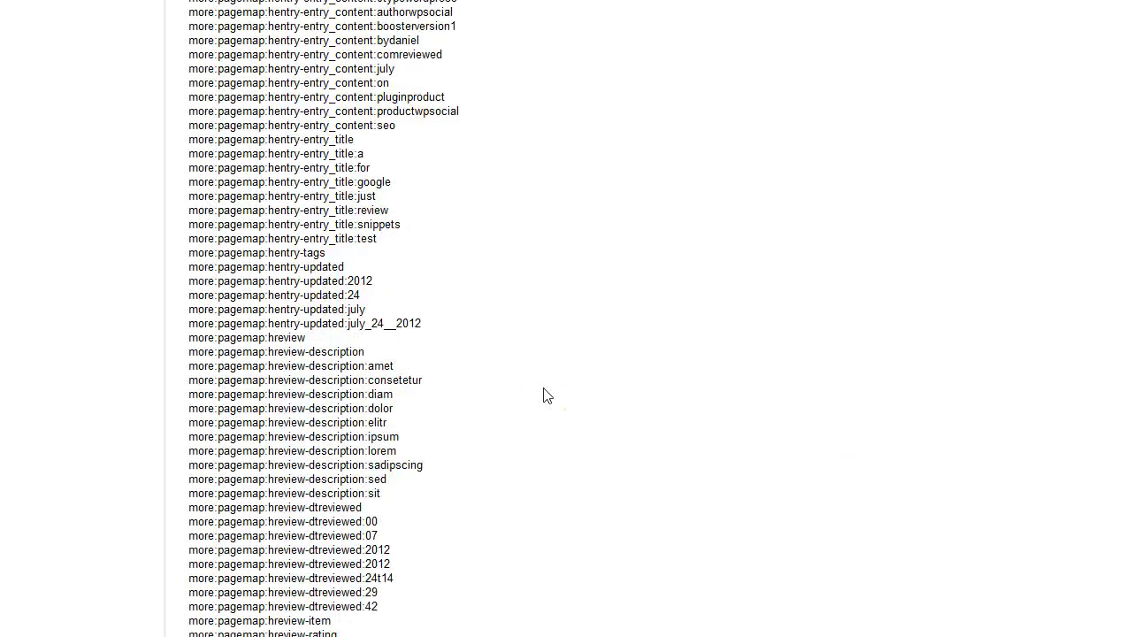
{"action": "scroll", "coordinate": [545, 396], "scroll_direction": "down", "scroll_amount": 15}
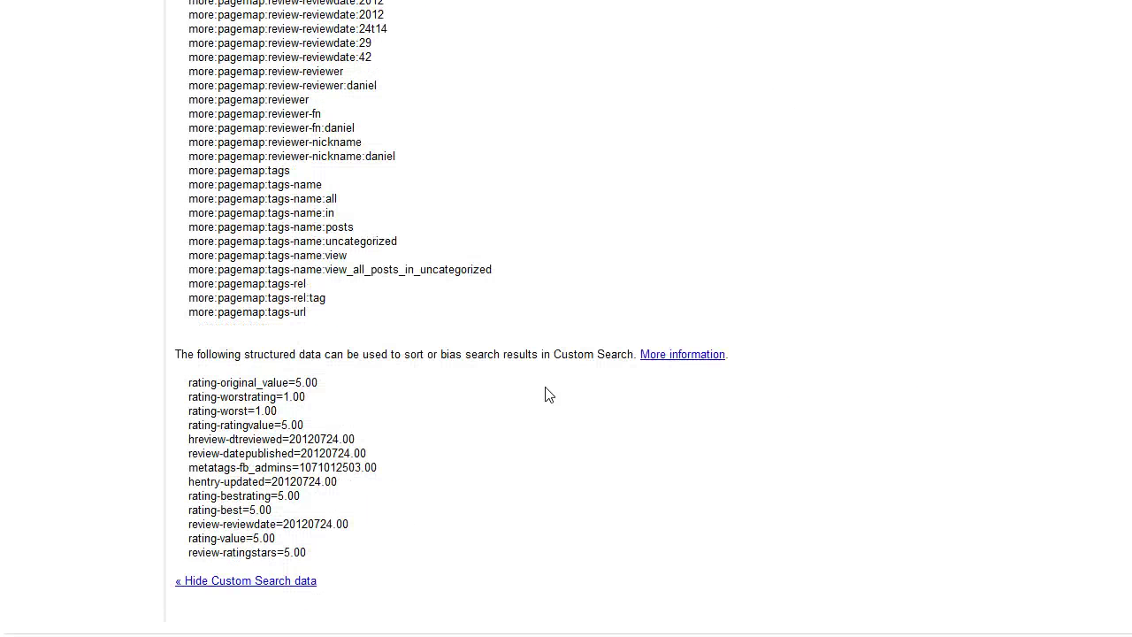
{"action": "left_click_drag", "start_coordinate": [358, 550], "coordinate": [270, 235]}
{"action": "left_click", "coordinate": [360, 342]}
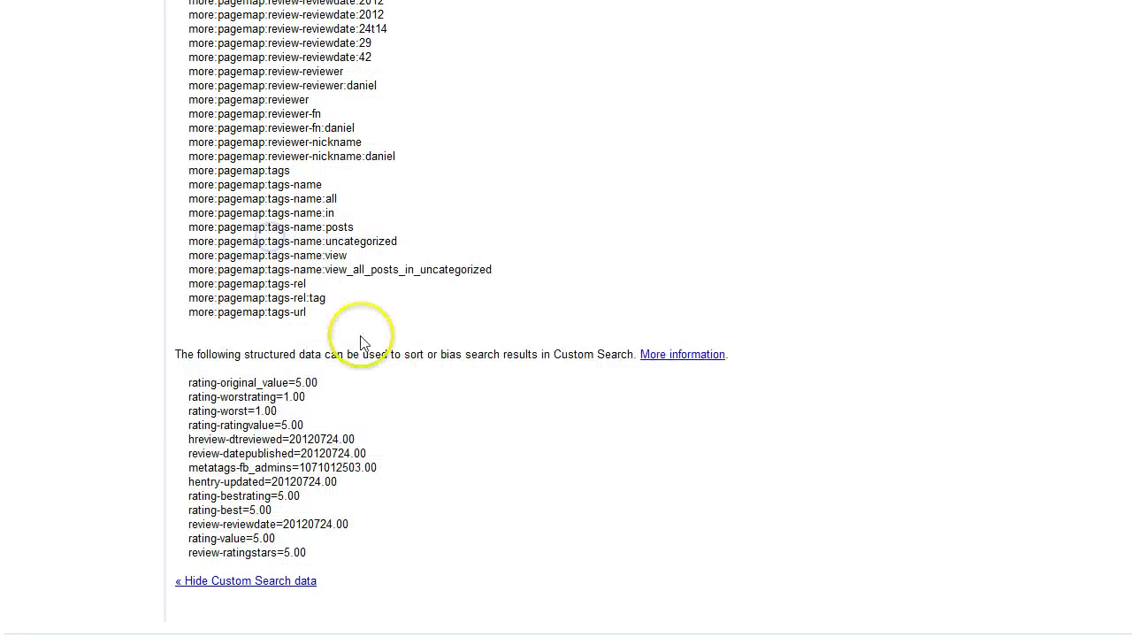
{"action": "scroll", "coordinate": [354, 245], "scroll_direction": "up", "scroll_amount": 15}
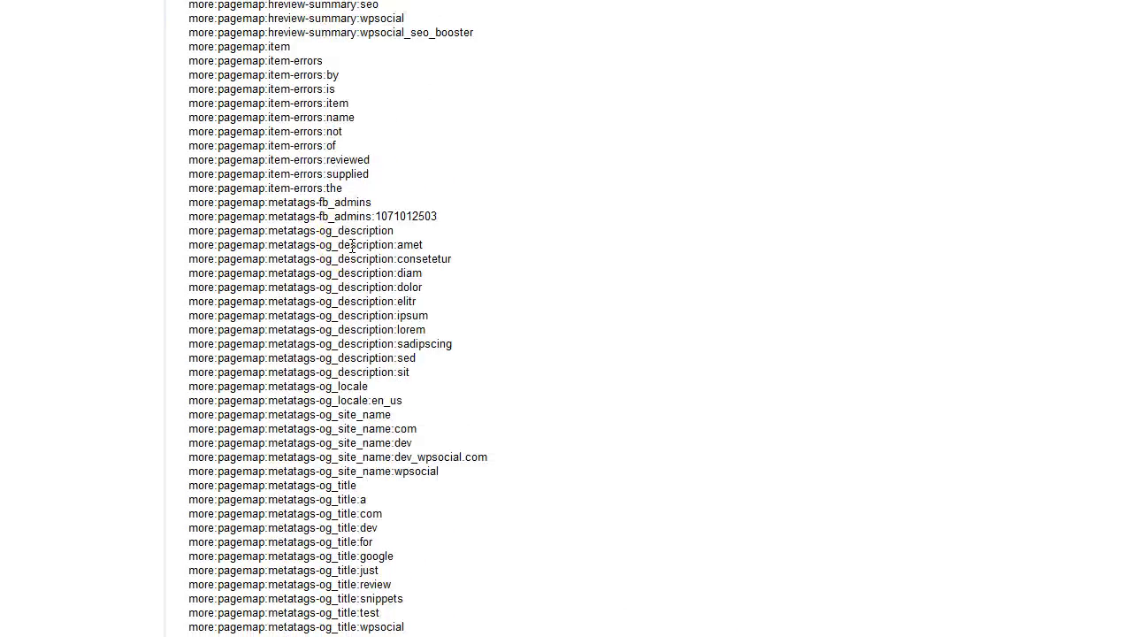
{"action": "scroll", "coordinate": [352, 245], "scroll_direction": "up", "scroll_amount": 15}
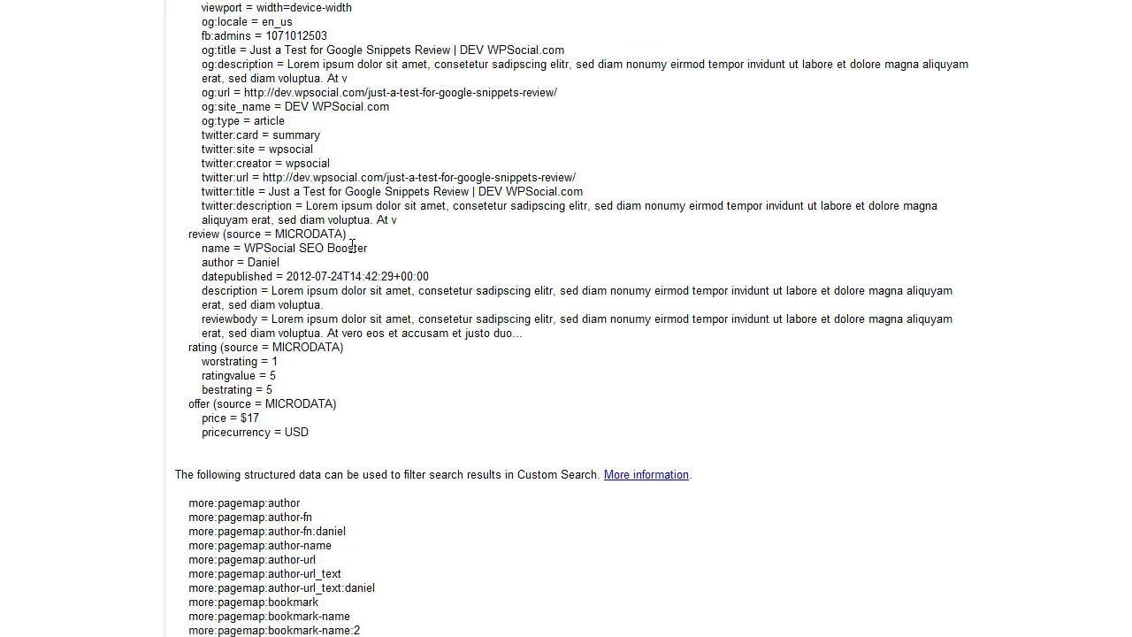
{"action": "scroll", "coordinate": [352, 245], "scroll_direction": "up", "scroll_amount": 15}
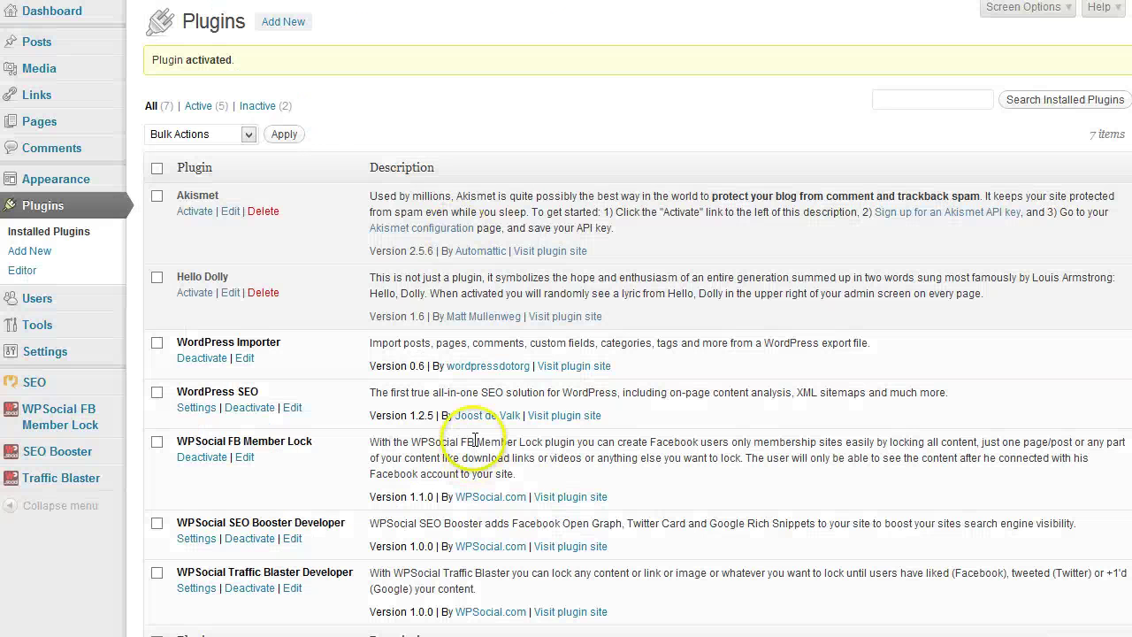
Open the Google Snippets Review post for editing in WordPress and view the SEO Booster Product, Business, People, Recipes, Software, Videos and Event settings.
{"action": "mouse_move", "coordinate": [76, 44]}
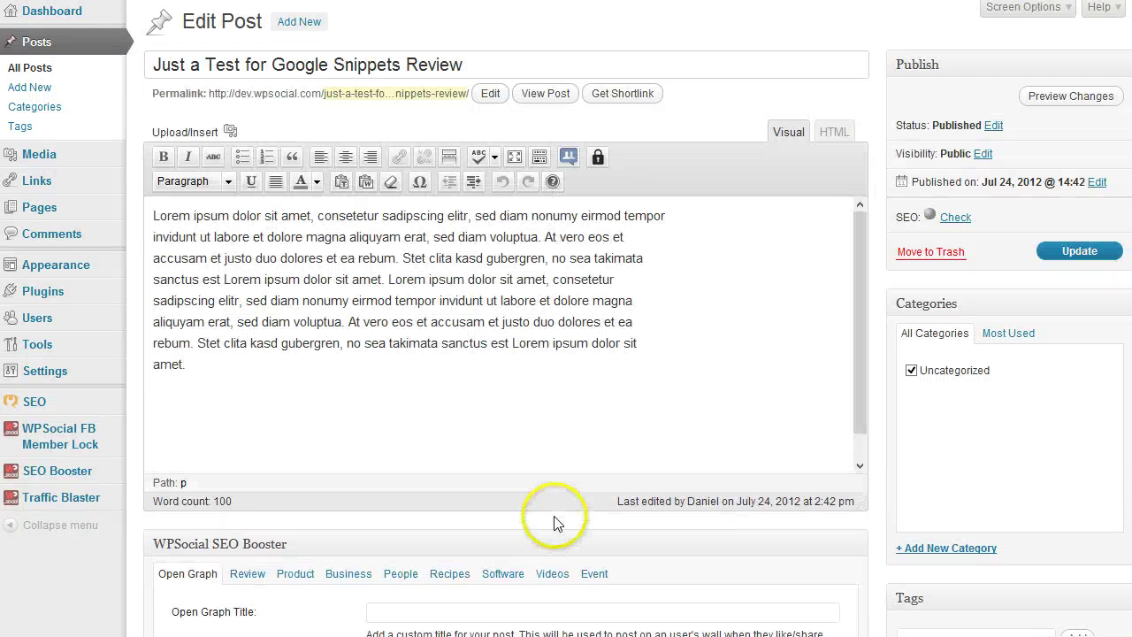
{"action": "scroll", "coordinate": [554, 520], "scroll_direction": "down", "scroll_amount": 4}
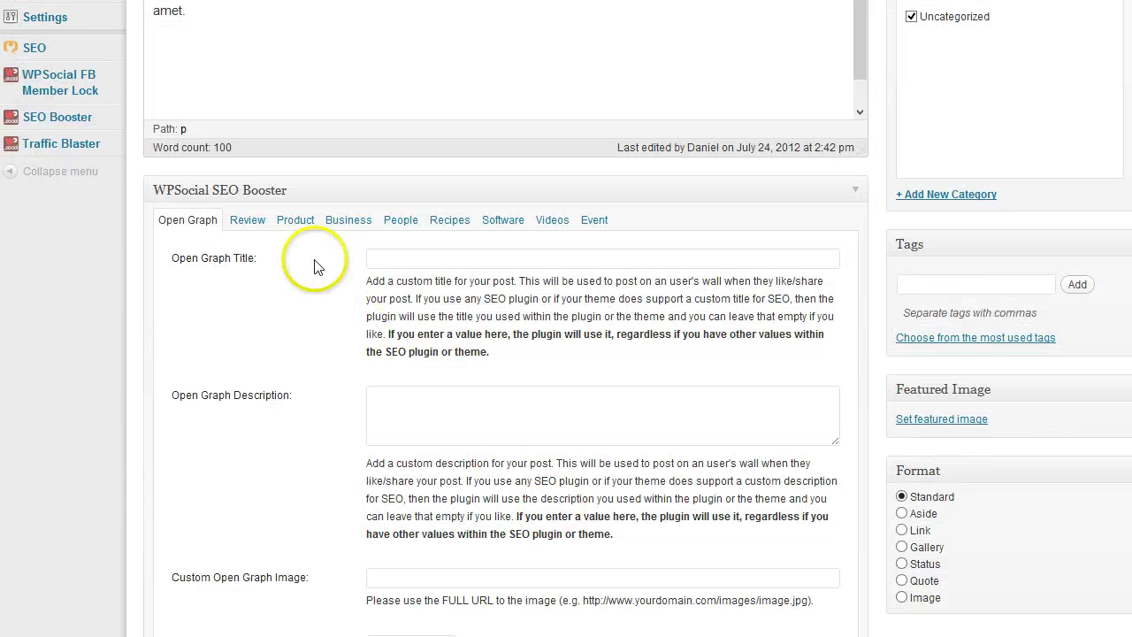
{"action": "left_click", "coordinate": [297, 221]}
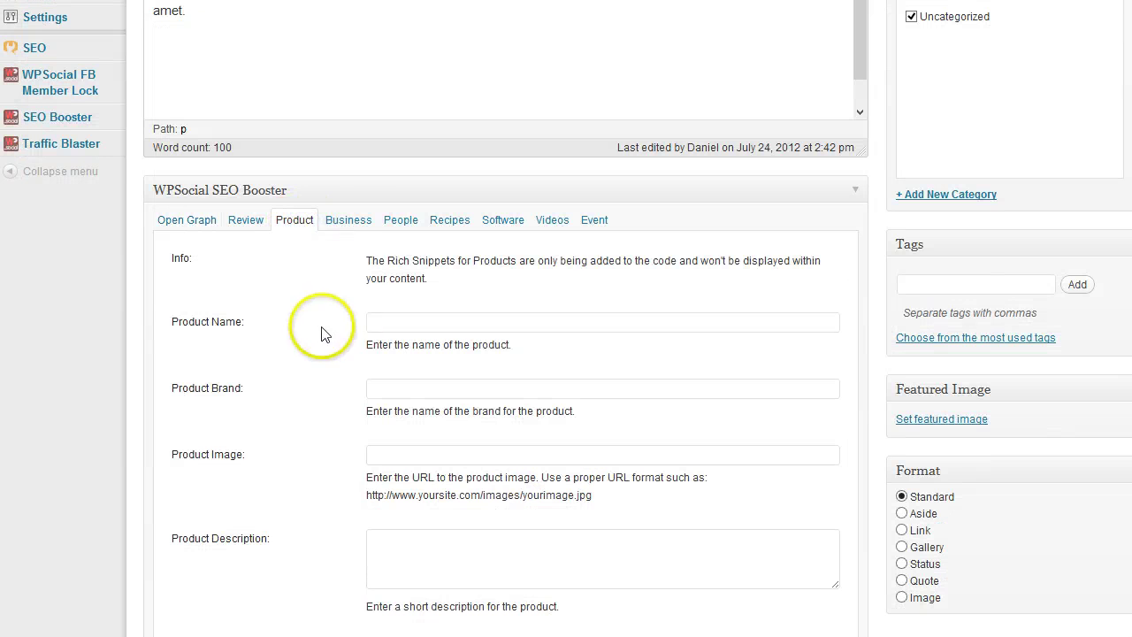
{"action": "left_click", "coordinate": [355, 220]}
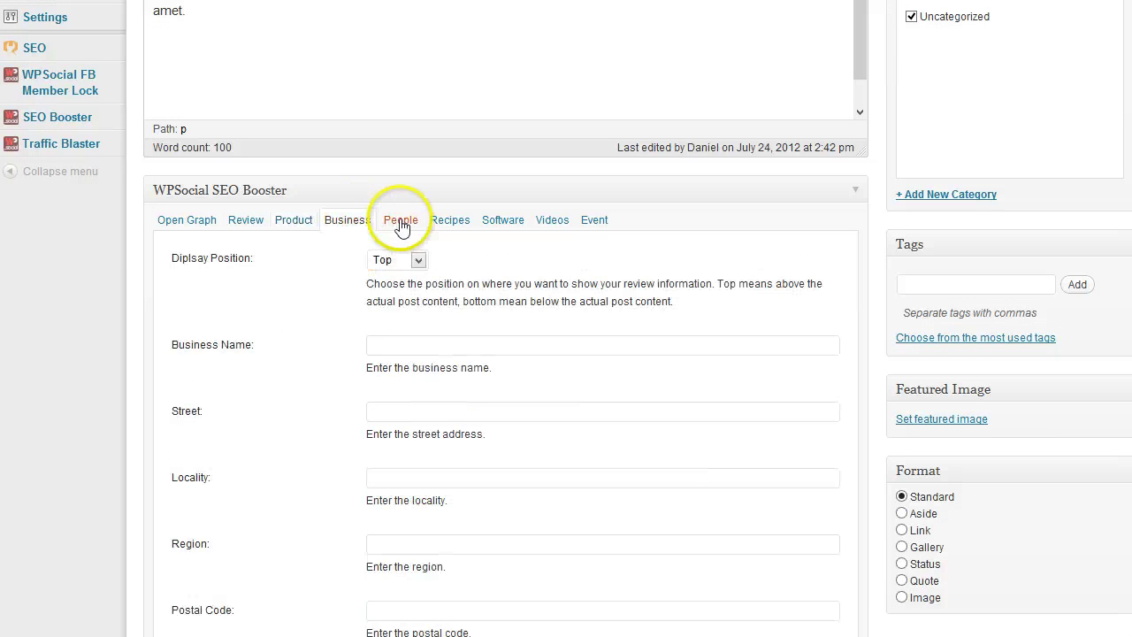
{"action": "left_click", "coordinate": [401, 223]}
{"action": "left_click", "coordinate": [450, 221]}
{"action": "left_click", "coordinate": [506, 222]}
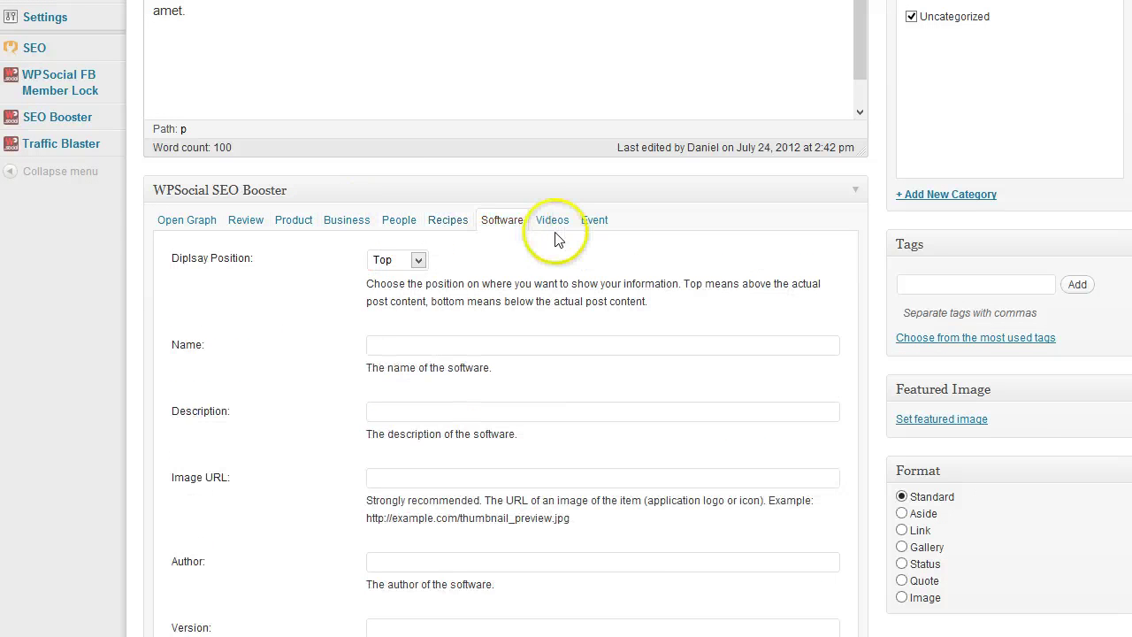
{"action": "left_click", "coordinate": [550, 221]}
{"action": "left_click", "coordinate": [594, 220]}
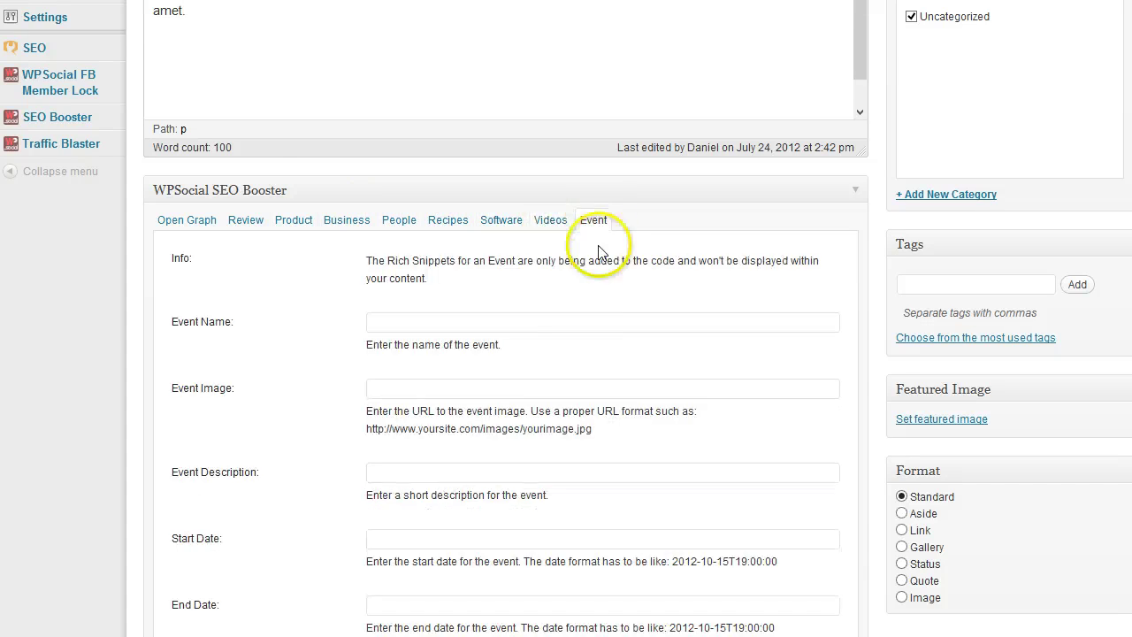
Examine the Event rich snippet fields, highlighting the explanation of the Ticket Price field.
{"action": "scroll", "coordinate": [584, 316], "scroll_direction": "down", "scroll_amount": 8}
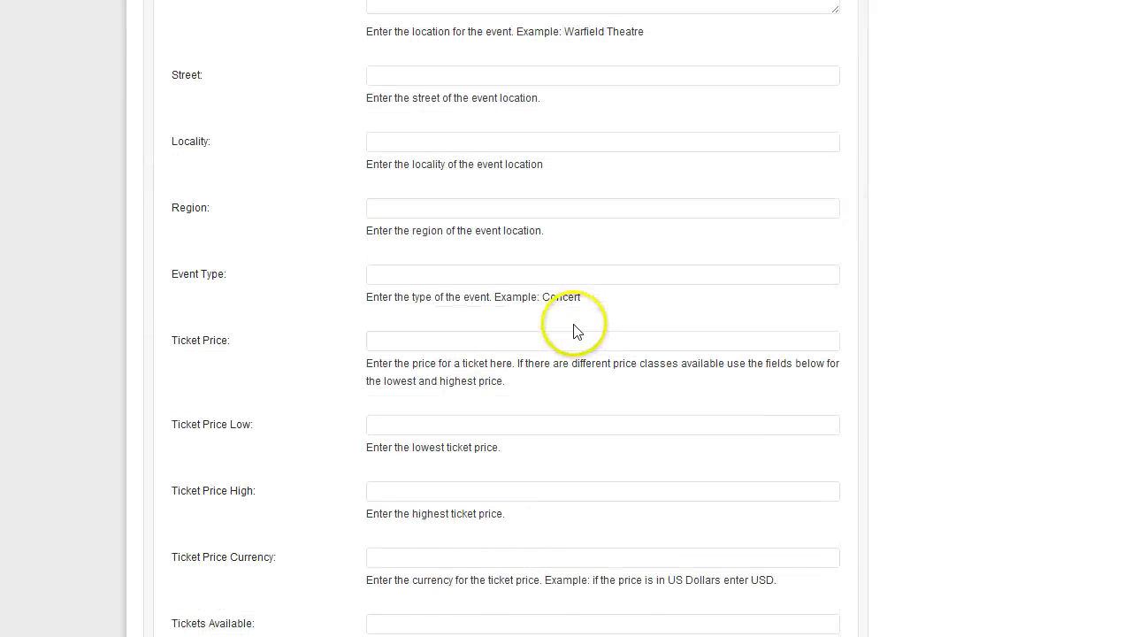
{"action": "scroll", "coordinate": [265, 351], "scroll_direction": "down", "scroll_amount": 3}
{"action": "scroll", "coordinate": [265, 351], "scroll_direction": "up", "scroll_amount": 2}
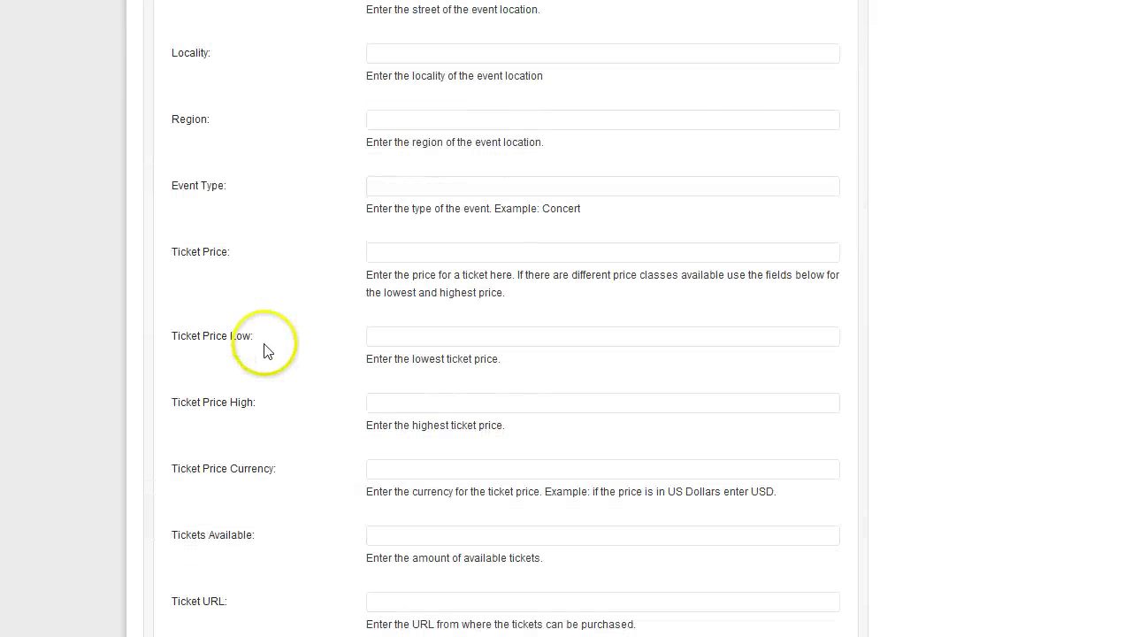
{"action": "left_click_drag", "start_coordinate": [366, 276], "coordinate": [496, 298]}
{"action": "left_click", "coordinate": [496, 297]}
{"action": "scroll", "coordinate": [496, 301], "scroll_direction": "up", "scroll_amount": 10}
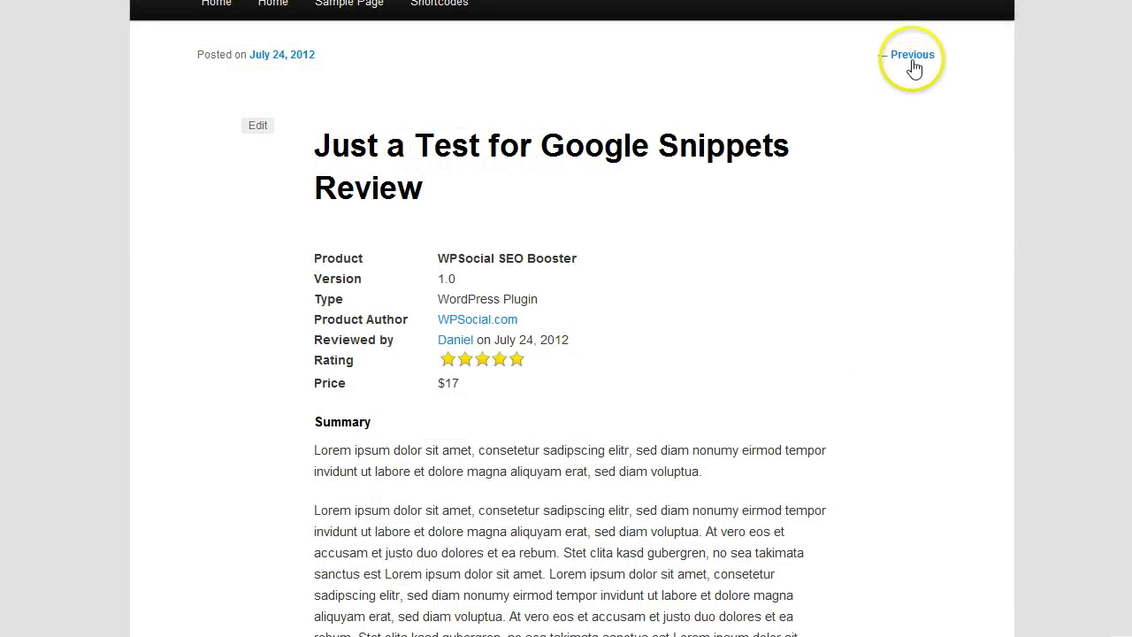
Browse back through the older posts from the Google Snippets Review post to the Software post.
{"action": "left_click", "coordinate": [913, 61]}
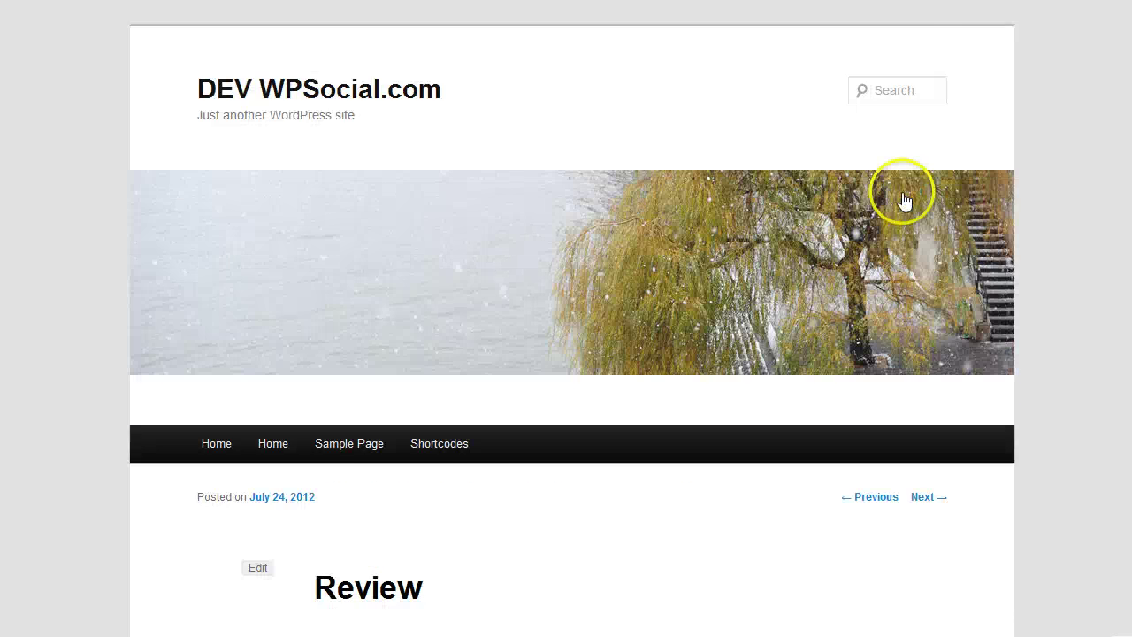
{"action": "scroll", "coordinate": [904, 201], "scroll_direction": "down", "scroll_amount": 4}
{"action": "scroll", "coordinate": [904, 196], "scroll_direction": "up", "scroll_amount": 1}
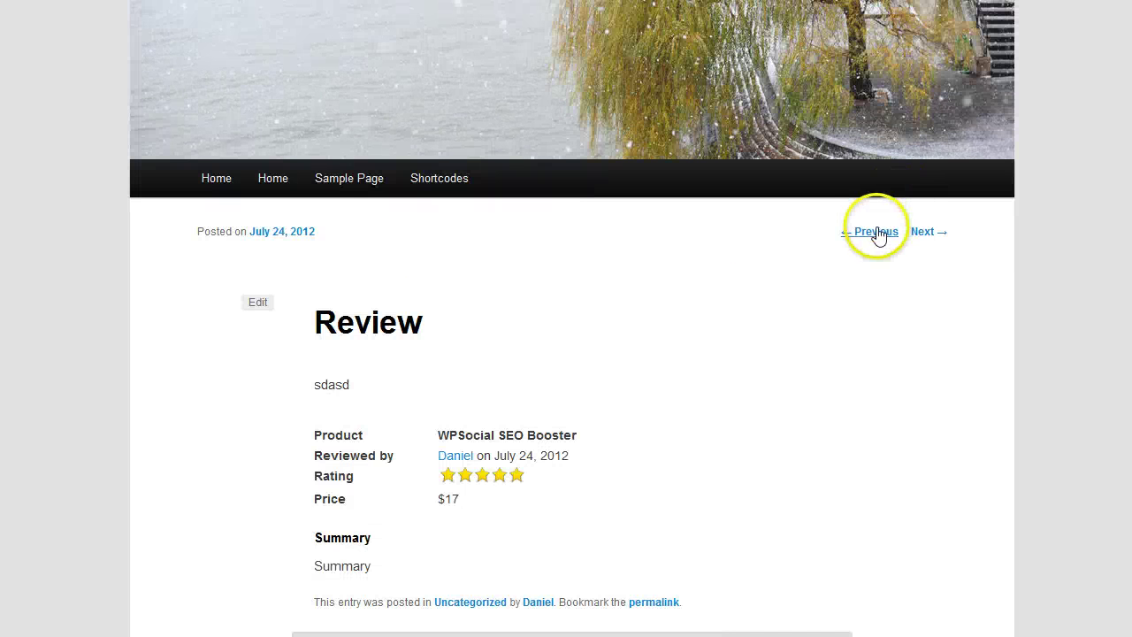
{"action": "left_click", "coordinate": [880, 233]}
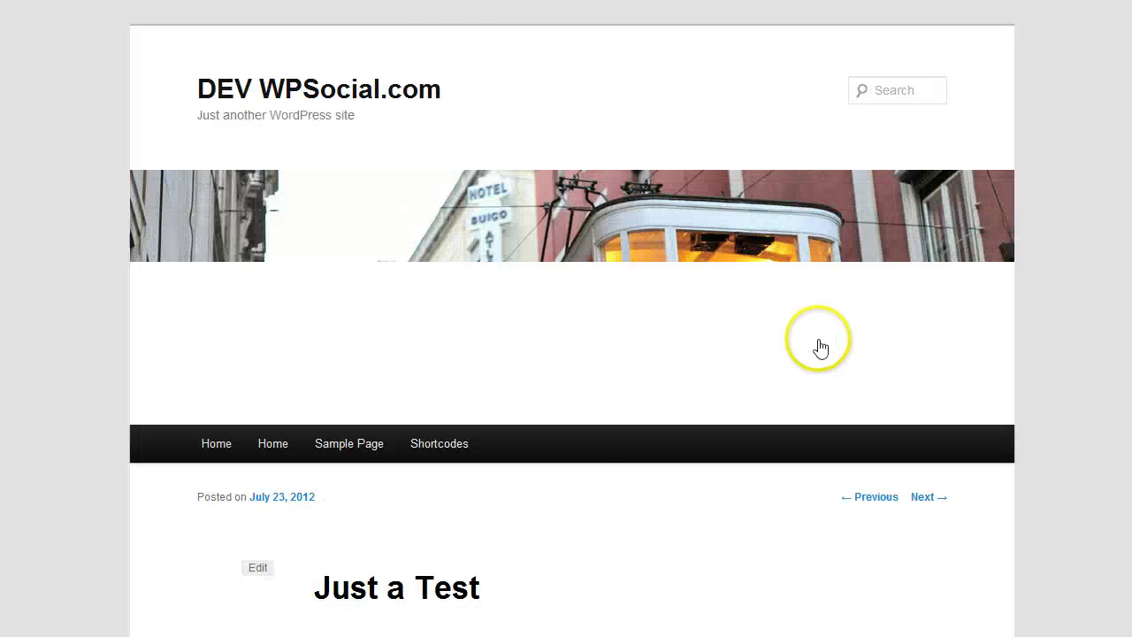
{"action": "scroll", "coordinate": [817, 345], "scroll_direction": "down", "scroll_amount": 6}
{"action": "scroll", "coordinate": [849, 159], "scroll_direction": "up", "scroll_amount": 3}
{"action": "left_click", "coordinate": [876, 233]}
{"action": "scroll", "coordinate": [849, 361], "scroll_direction": "down", "scroll_amount": 7}
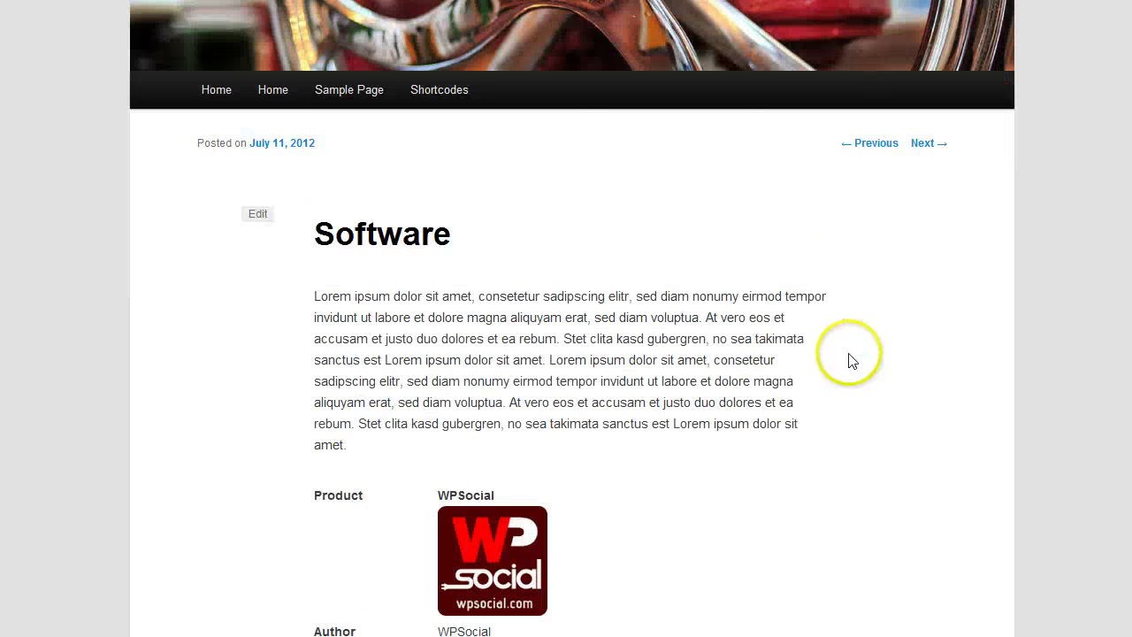
Examine the Software post, highlighting its body text and viewing the product details below it.
{"action": "scroll", "coordinate": [846, 359], "scroll_direction": "up", "scroll_amount": 1}
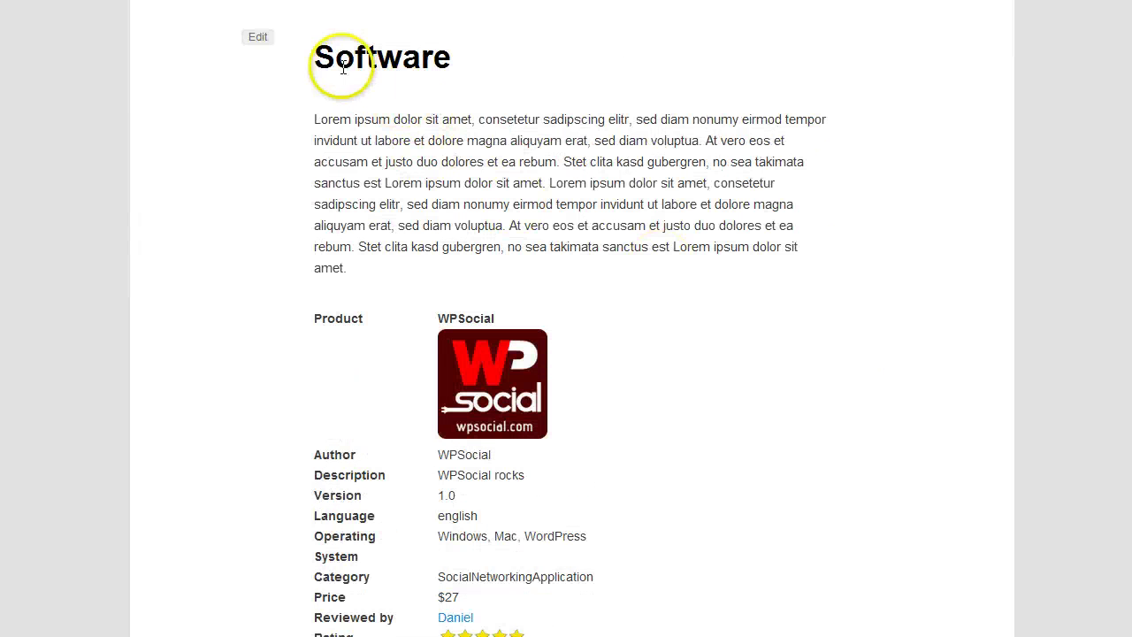
{"action": "scroll", "coordinate": [750, 159], "scroll_direction": "down", "scroll_amount": 1}
{"action": "scroll", "coordinate": [493, 165], "scroll_direction": "up", "scroll_amount": 2}
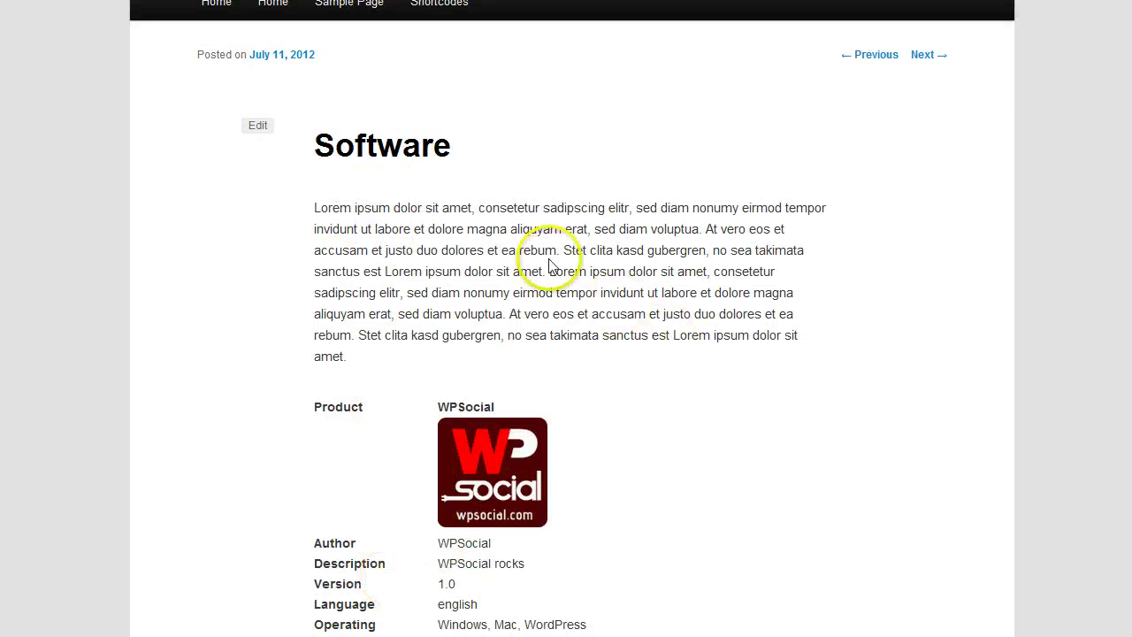
{"action": "left_click_drag", "start_coordinate": [364, 209], "coordinate": [651, 308]}
{"action": "left_click", "coordinate": [658, 309]}
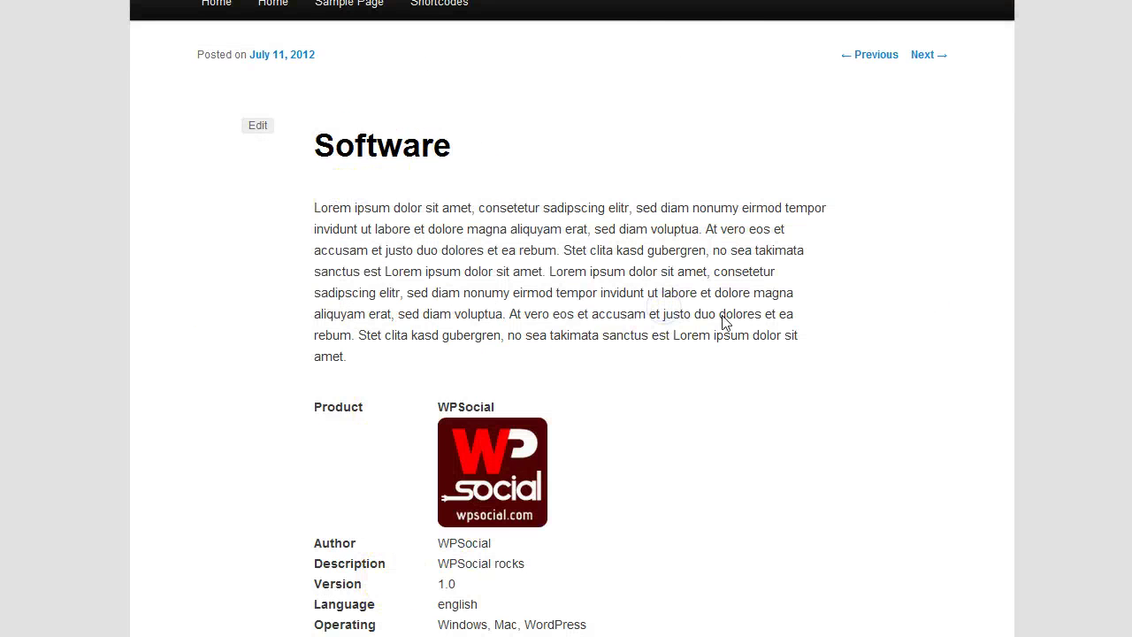
{"action": "scroll", "coordinate": [725, 316], "scroll_direction": "down", "scroll_amount": 2}
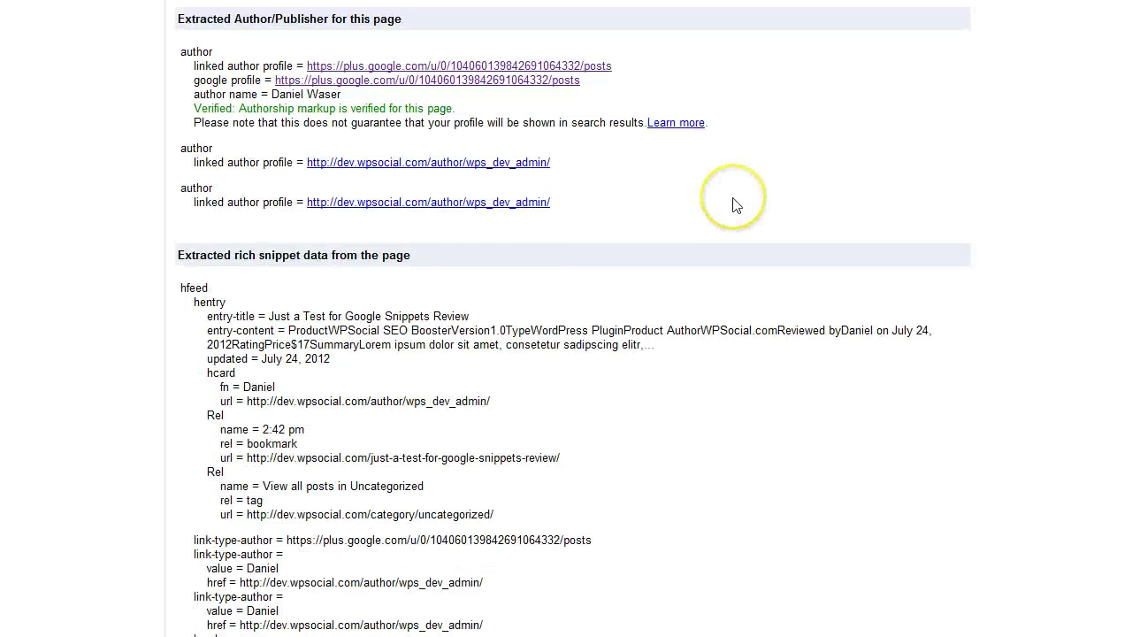
{"action": "scroll", "coordinate": [733, 207], "scroll_direction": "up", "scroll_amount": 7}
{"action": "left_click", "coordinate": [503, 182]}
{"action": "key", "text": "ctrl+a"}
{"action": "type", "text": "http://dev.wpsocial.com/software"}
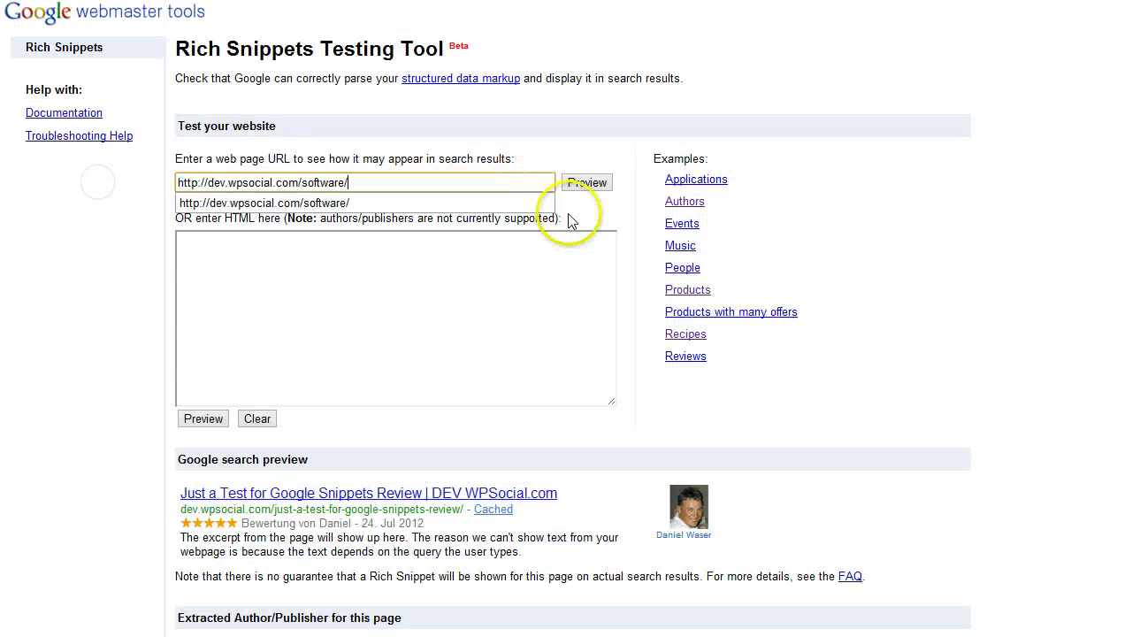
{"action": "type", "text": "/"}
{"action": "key", "text": "Return"}
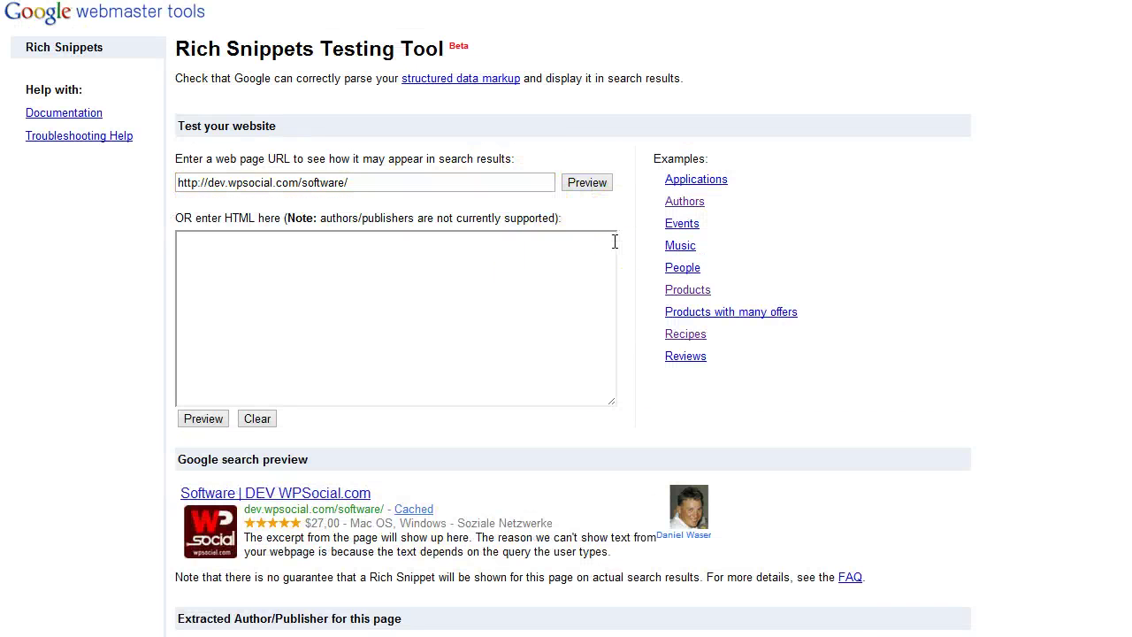
Examine the Software page's search preview, author data and extracted rich snippet data, including the warning under hentry.
{"action": "scroll", "coordinate": [614, 240], "scroll_direction": "down", "scroll_amount": 2}
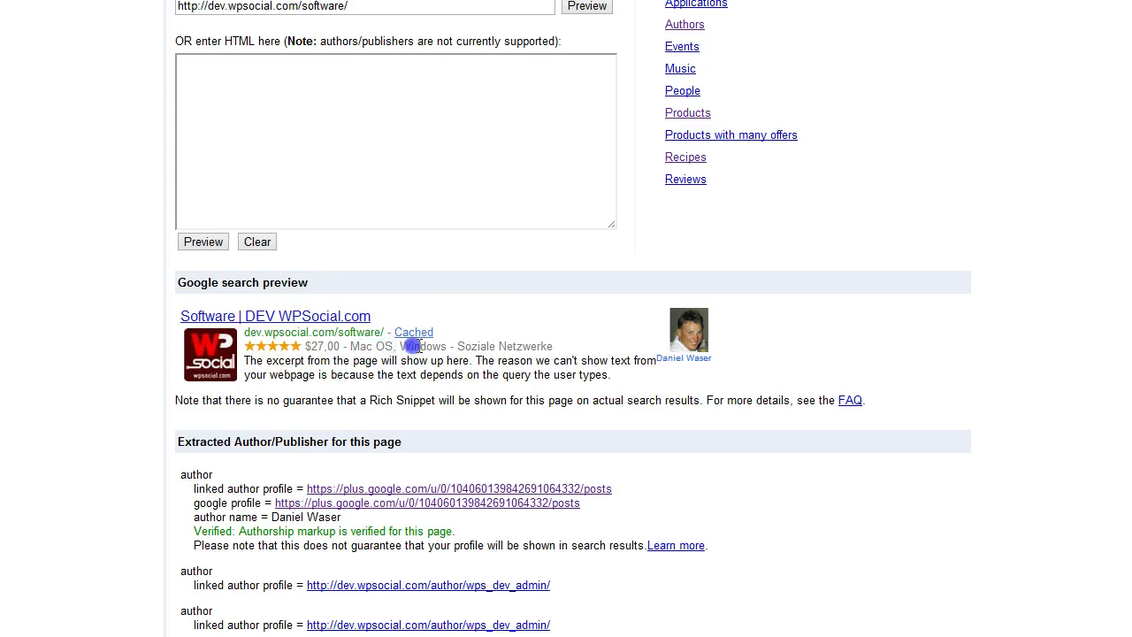
{"action": "left_click_drag", "start_coordinate": [467, 346], "coordinate": [553, 345]}
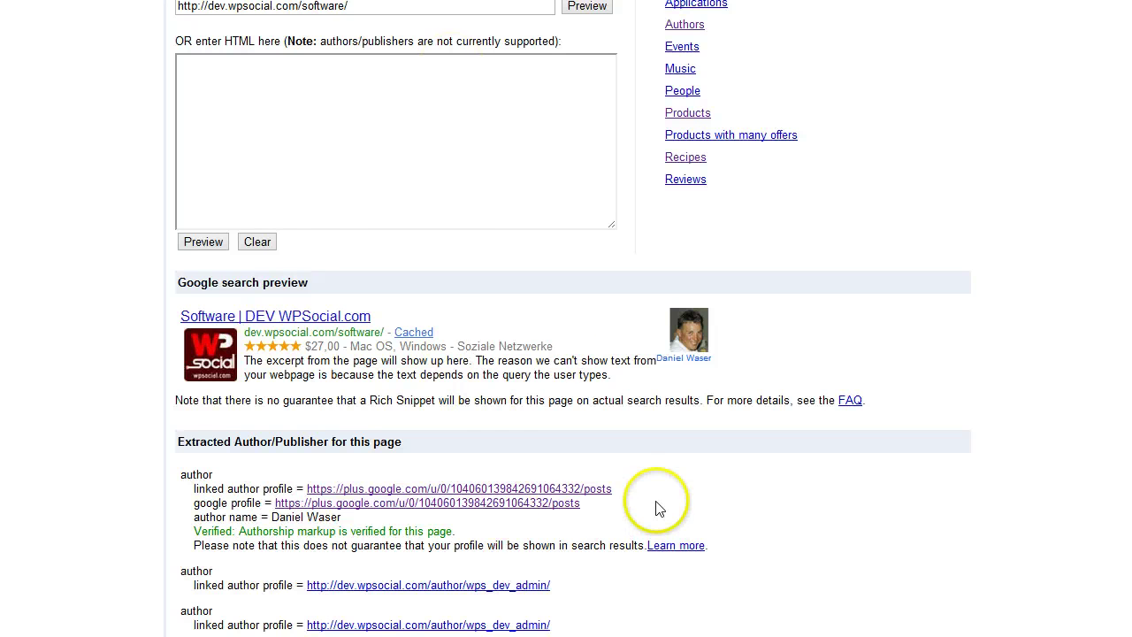
{"action": "scroll", "coordinate": [652, 500], "scroll_direction": "down", "scroll_amount": 5}
{"action": "scroll", "coordinate": [657, 363], "scroll_direction": "down", "scroll_amount": 5}
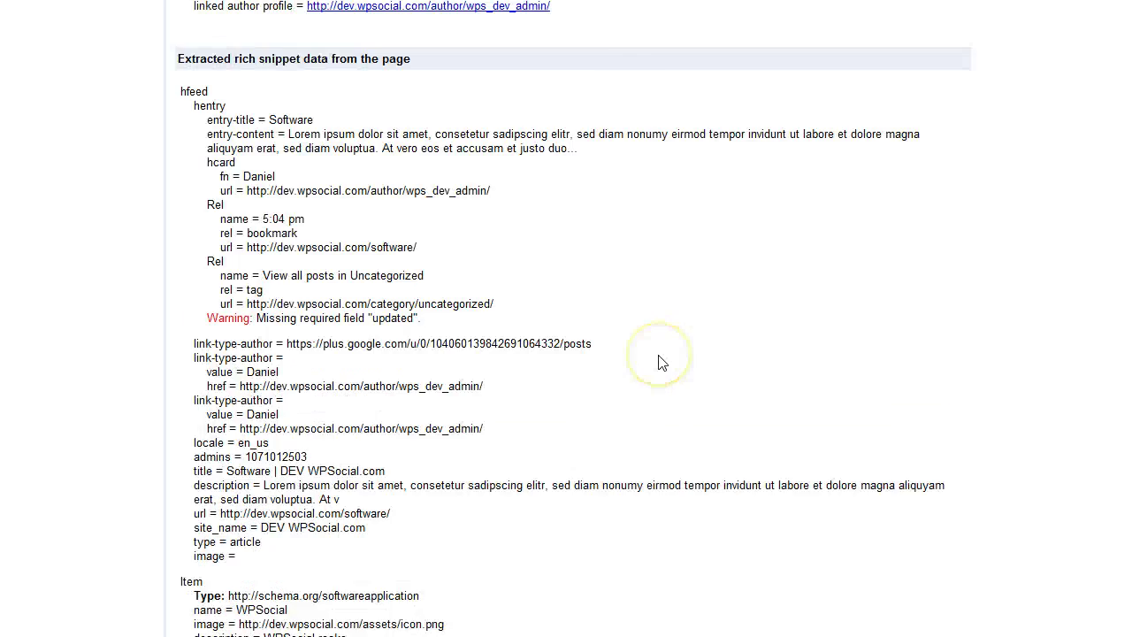
{"action": "scroll", "coordinate": [658, 362], "scroll_direction": "up", "scroll_amount": 2}
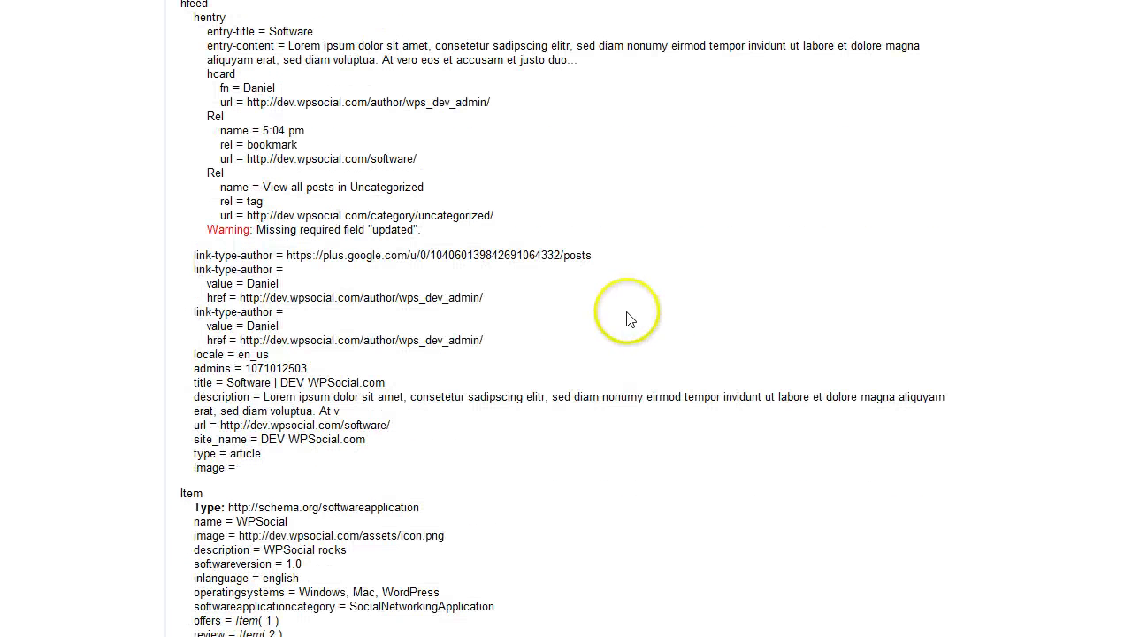
{"action": "left_click_drag", "start_coordinate": [209, 229], "coordinate": [433, 239]}
{"action": "left_click", "coordinate": [217, 201]}
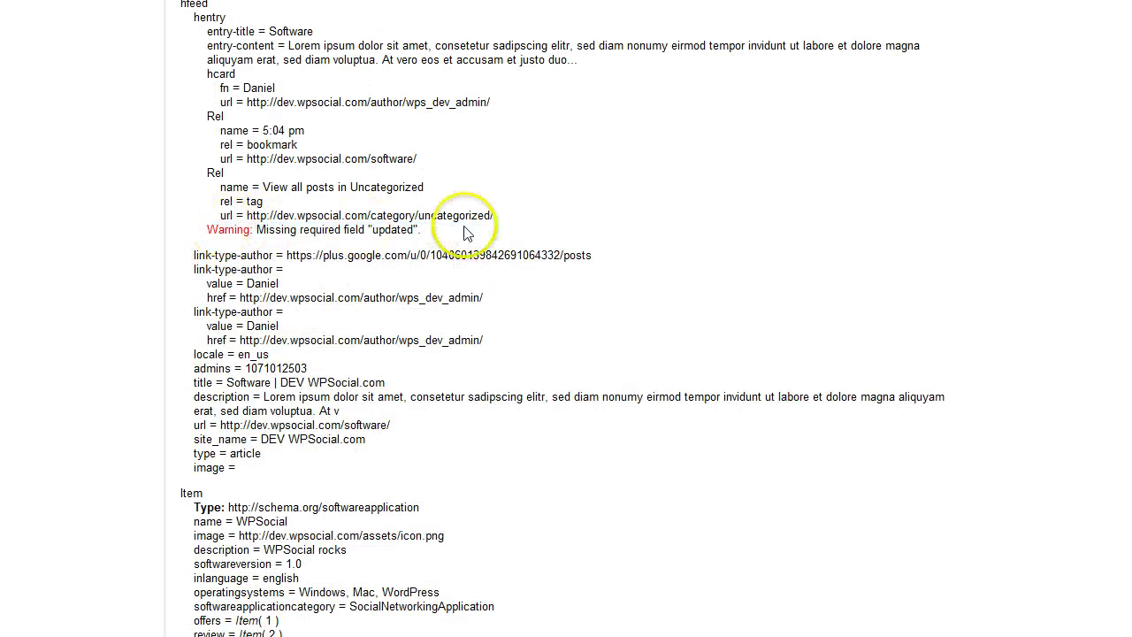
{"action": "scroll", "coordinate": [245, 203], "scroll_direction": "up", "scroll_amount": 2}
{"action": "double_click", "coordinate": [193, 180]}
{"action": "left_click", "coordinate": [217, 182]}
{"action": "scroll", "coordinate": [483, 298], "scroll_direction": "down", "scroll_amount": 5}
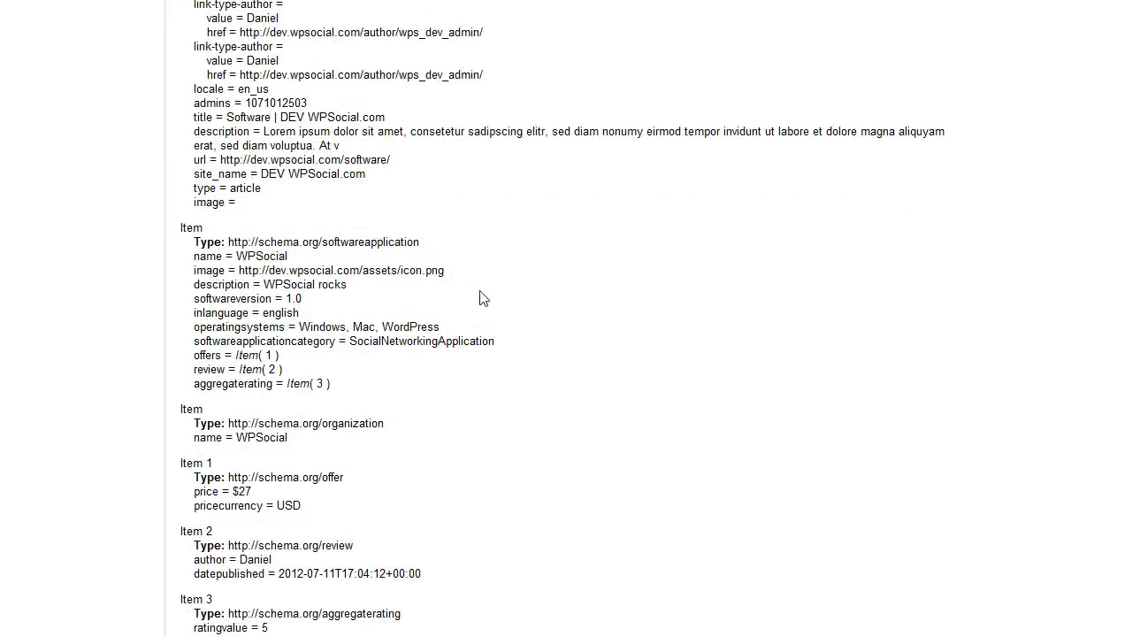
Examine the Software page's Custom Search Engine data, from its heading and metatags through the filter attributes to the sort values.
{"action": "scroll", "coordinate": [484, 298], "scroll_direction": "down", "scroll_amount": 8}
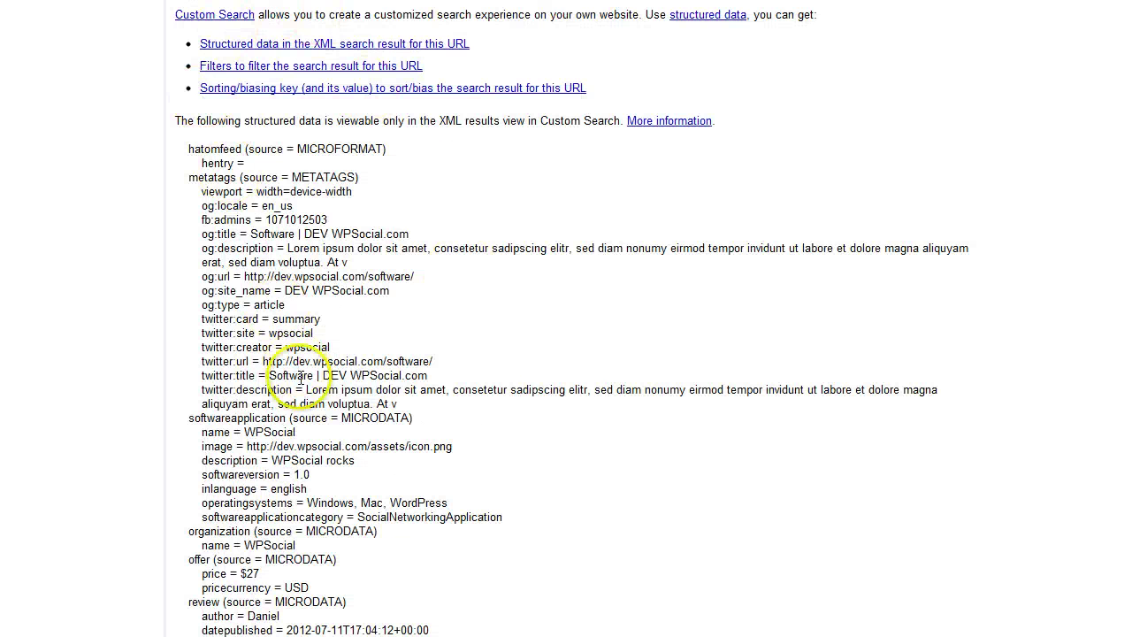
{"action": "scroll", "coordinate": [374, 356], "scroll_direction": "down", "scroll_amount": 2}
{"action": "scroll", "coordinate": [406, 347], "scroll_direction": "up", "scroll_amount": 3}
{"action": "left_click", "coordinate": [483, 58]}
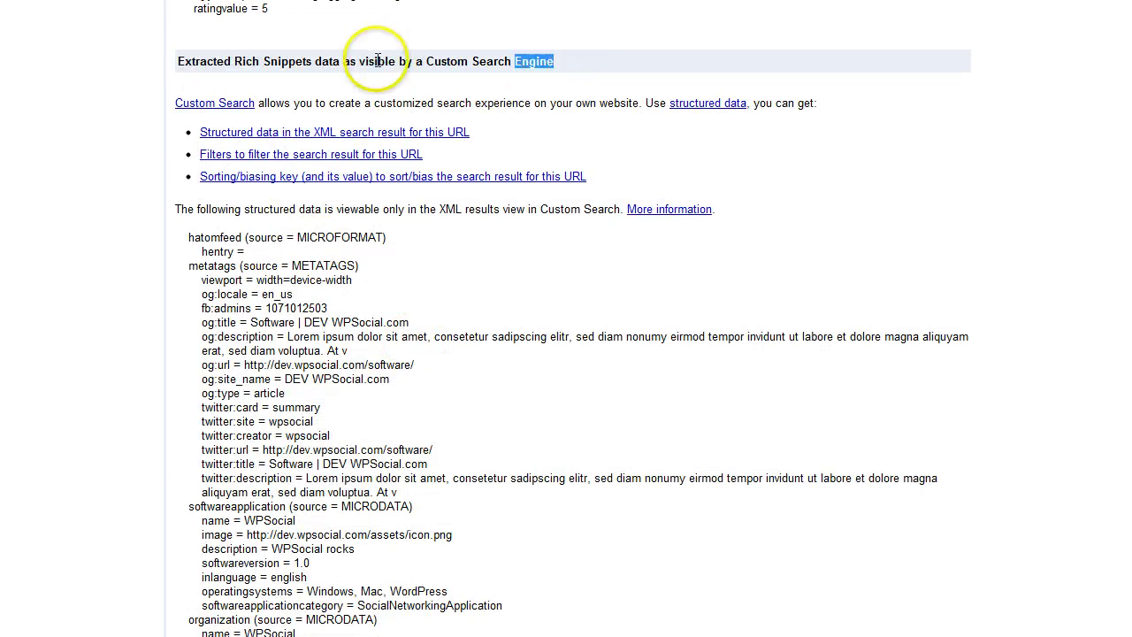
{"action": "left_click_drag", "start_coordinate": [368, 61], "coordinate": [468, 60]}
{"action": "left_click", "coordinate": [518, 61]}
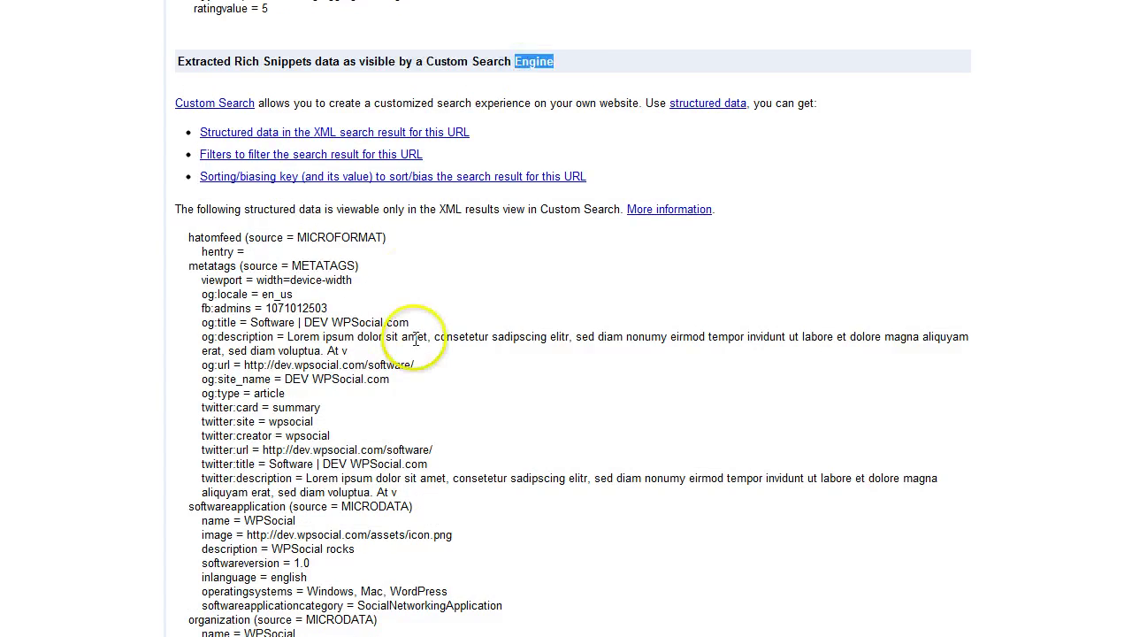
{"action": "scroll", "coordinate": [380, 336], "scroll_direction": "down", "scroll_amount": 2}
{"action": "scroll", "coordinate": [340, 414], "scroll_direction": "down", "scroll_amount": 20}
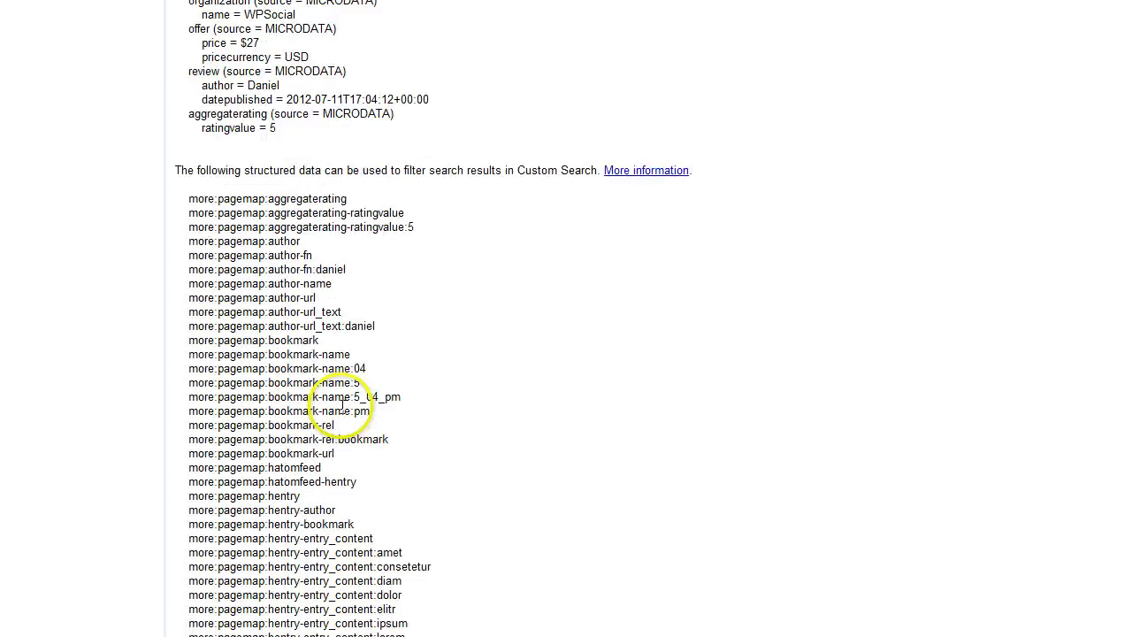
{"action": "scroll", "coordinate": [342, 405], "scroll_direction": "down", "scroll_amount": 3}
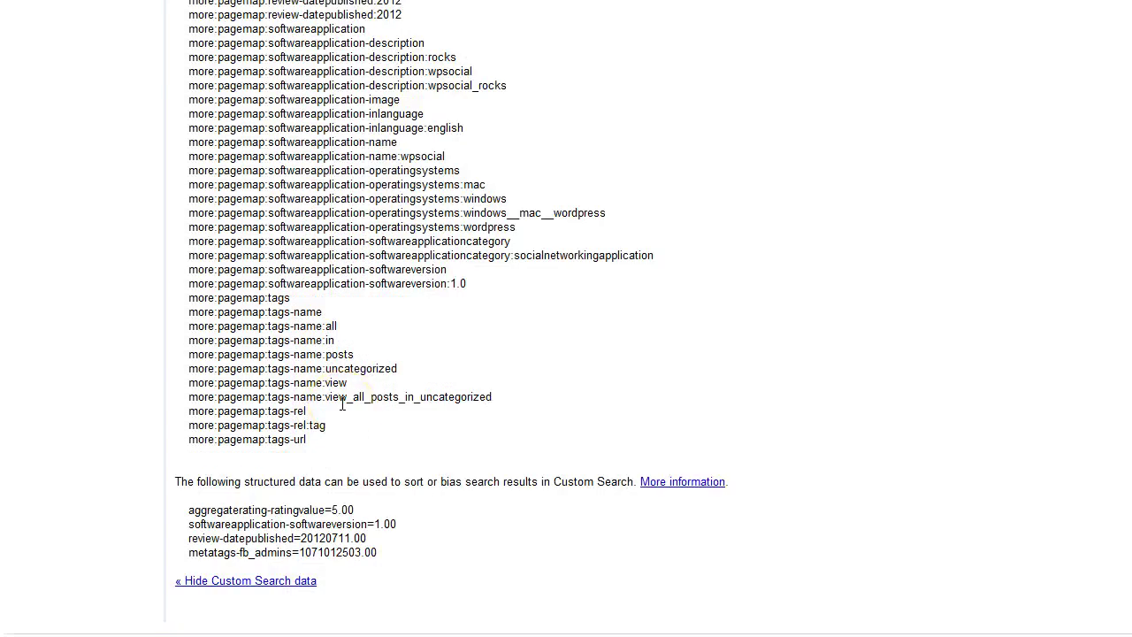
{"action": "scroll", "coordinate": [342, 404], "scroll_direction": "up", "scroll_amount": 20}
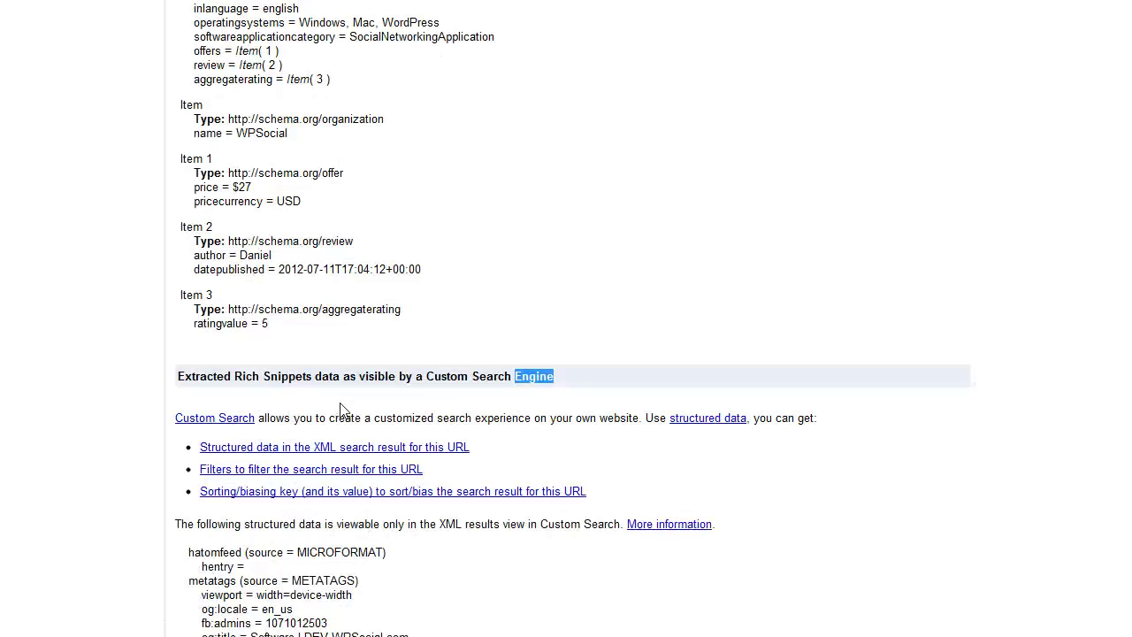
{"action": "scroll", "coordinate": [343, 407], "scroll_direction": "up", "scroll_amount": 4}
{"action": "scroll", "coordinate": [342, 407], "scroll_direction": "down", "scroll_amount": 1}
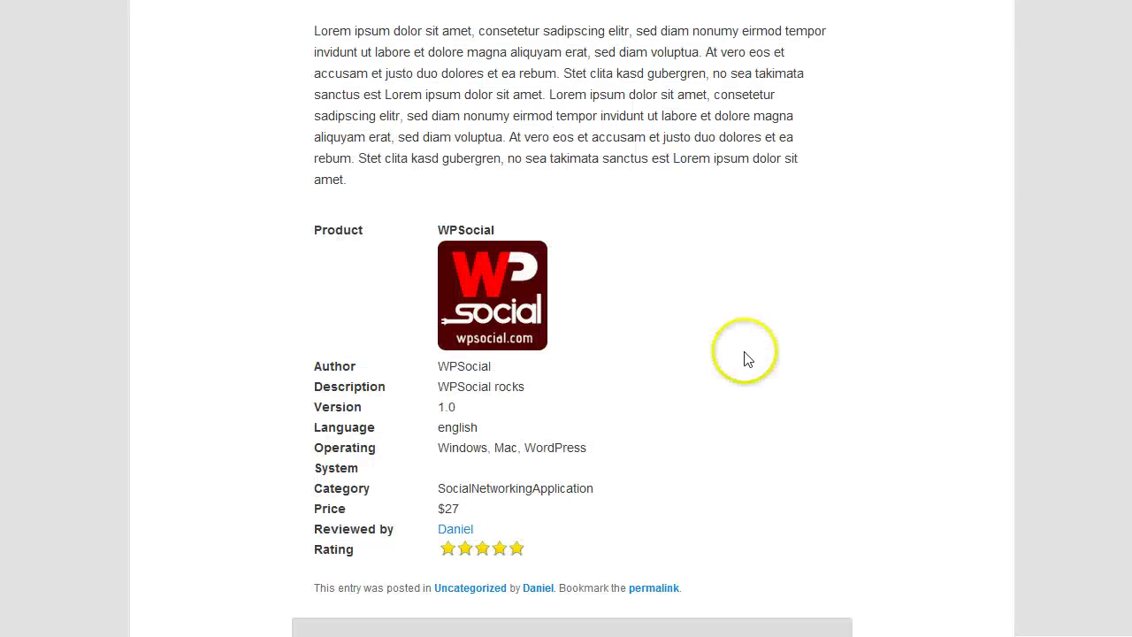
Return to the site, browse back from the Software post to the Product post and highlight its body text.
{"action": "scroll", "coordinate": [745, 353], "scroll_direction": "up", "scroll_amount": 5}
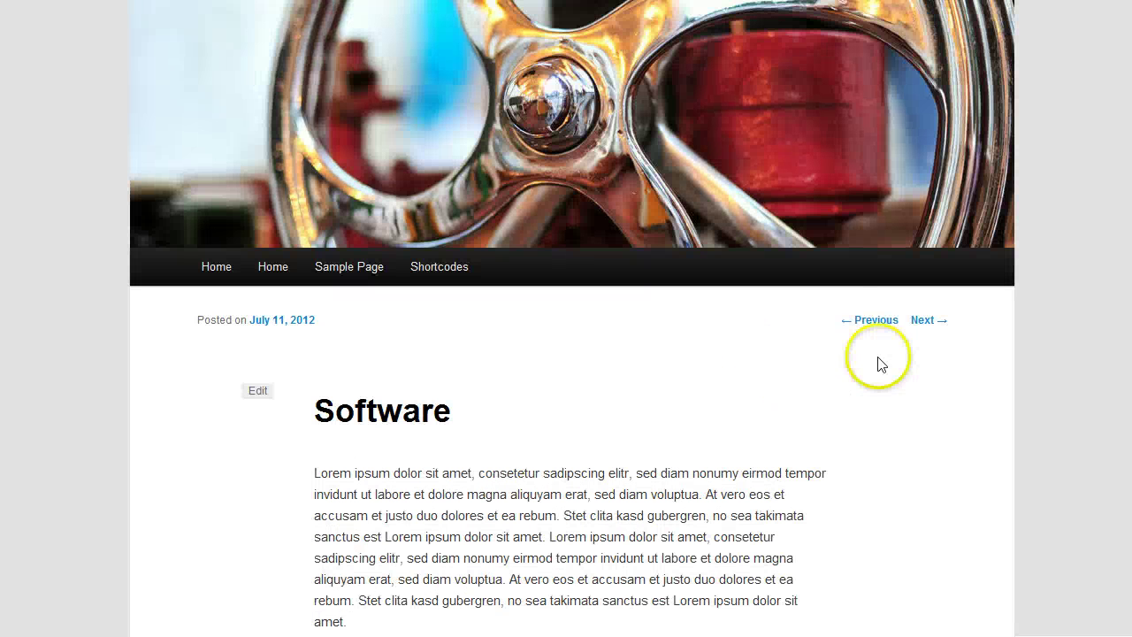
{"action": "left_click", "coordinate": [877, 321]}
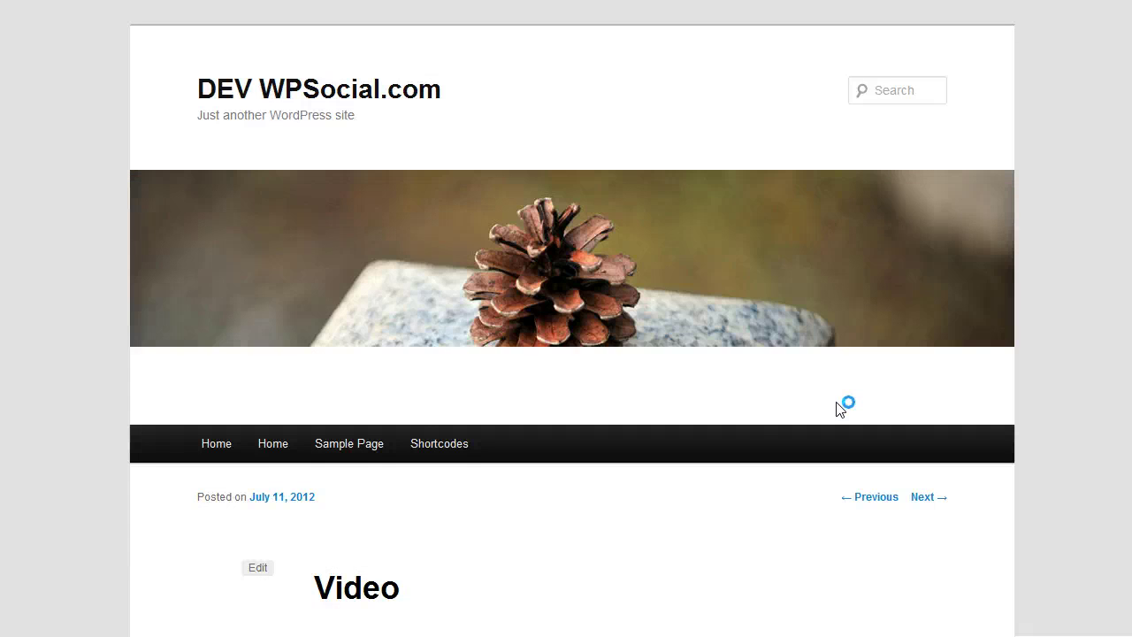
{"action": "scroll", "coordinate": [836, 409], "scroll_direction": "down", "scroll_amount": 3}
{"action": "left_click", "coordinate": [884, 234]}
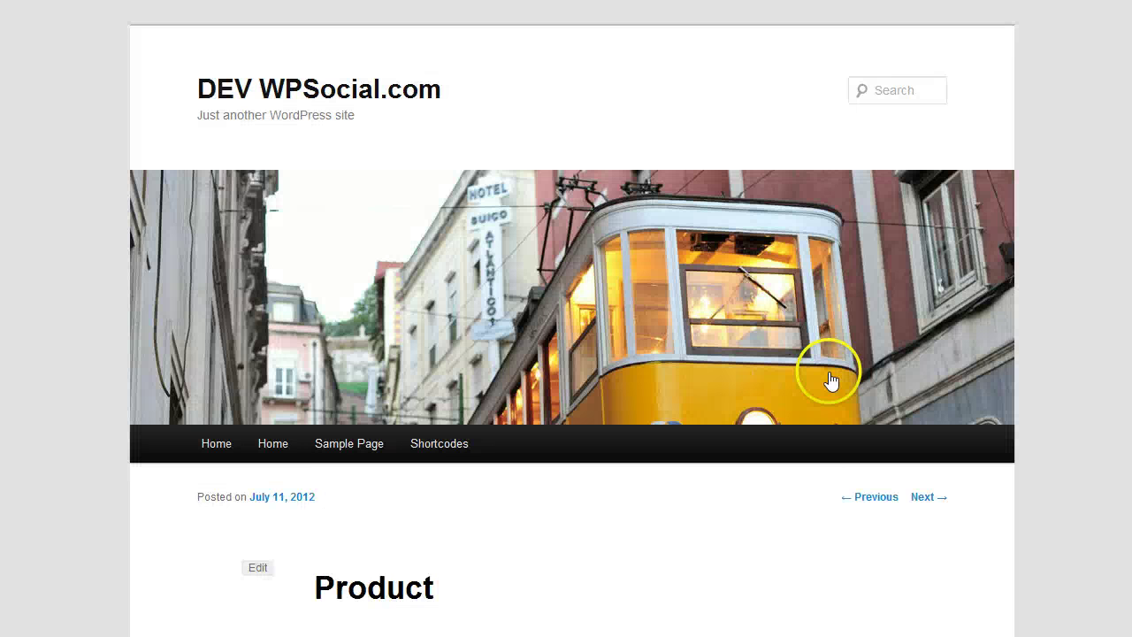
{"action": "scroll", "coordinate": [828, 370], "scroll_direction": "down", "scroll_amount": 5}
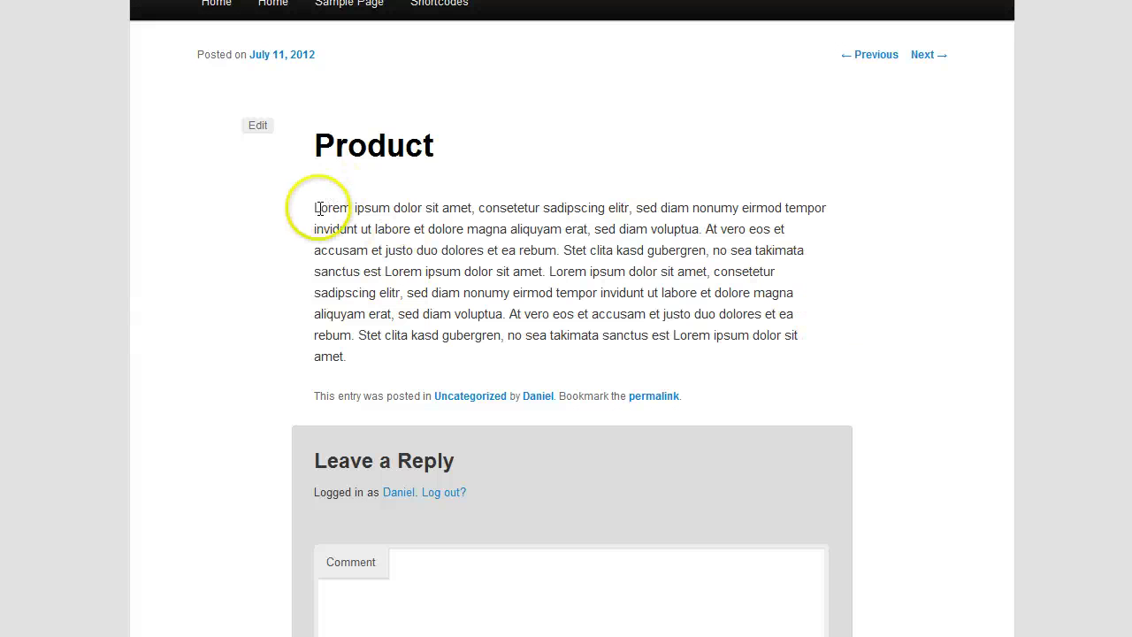
{"action": "left_click_drag", "start_coordinate": [316, 207], "coordinate": [498, 292]}
{"action": "left_click", "coordinate": [497, 297]}
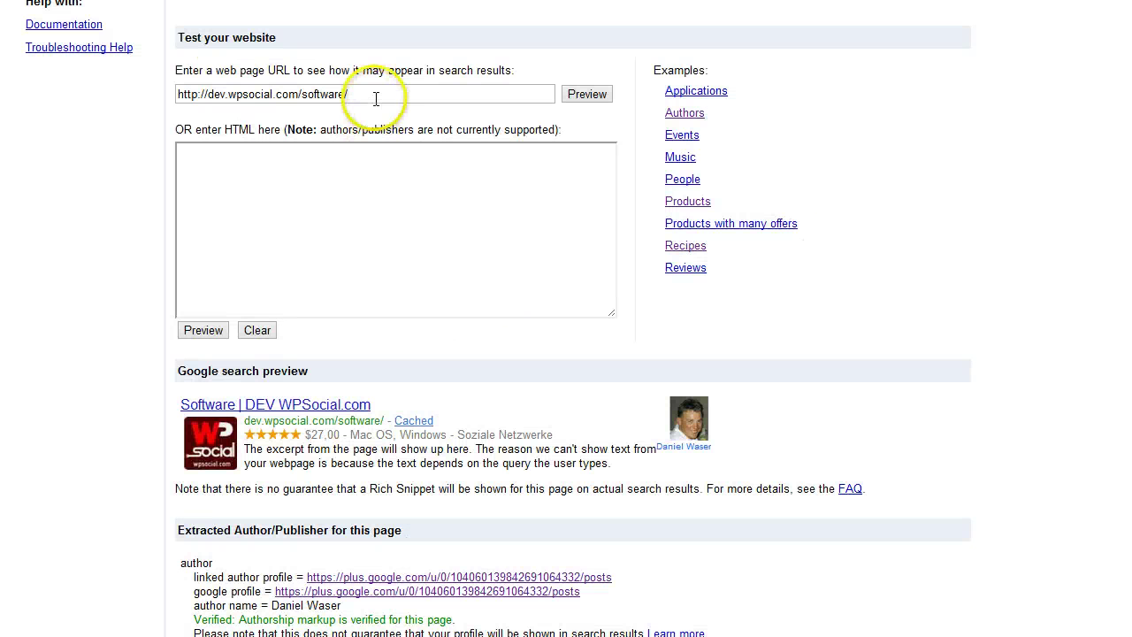
{"action": "triple_click", "coordinate": [376, 99]}
{"action": "type", "text": "http://dev.wpsocial.com/product/"}
{"action": "left_click", "coordinate": [586, 94]}
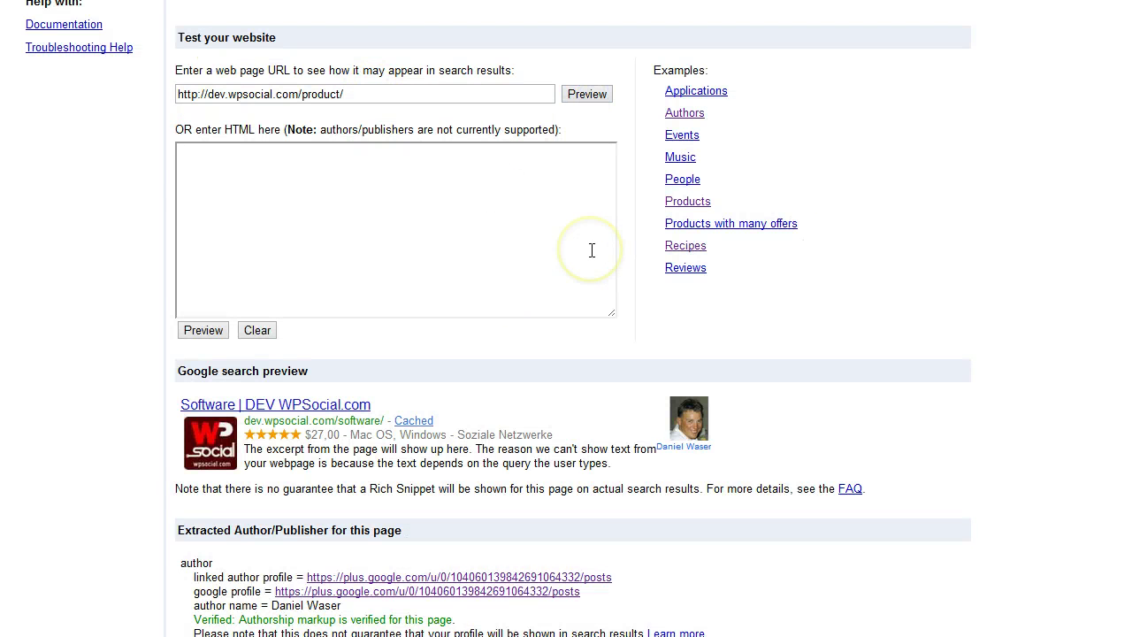
Examine the Product page's results, highlighting the price and availability line in the search preview and viewing the extracted data.
{"action": "scroll", "coordinate": [561, 391], "scroll_direction": "down", "scroll_amount": 2}
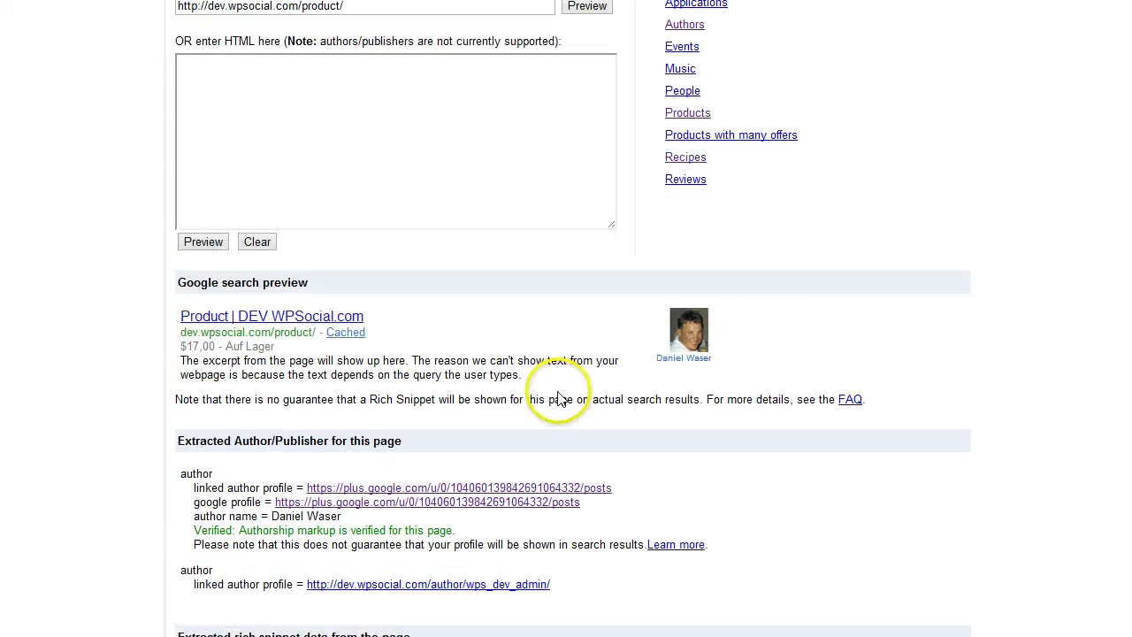
{"action": "mouse_move", "coordinate": [283, 352]}
{"action": "left_mouse_down"}
{"action": "mouse_move", "coordinate": [233, 345]}
{"action": "mouse_move", "coordinate": [271, 346]}
{"action": "left_mouse_up"}
{"action": "left_click", "coordinate": [233, 345]}
{"action": "left_click", "coordinate": [253, 345]}
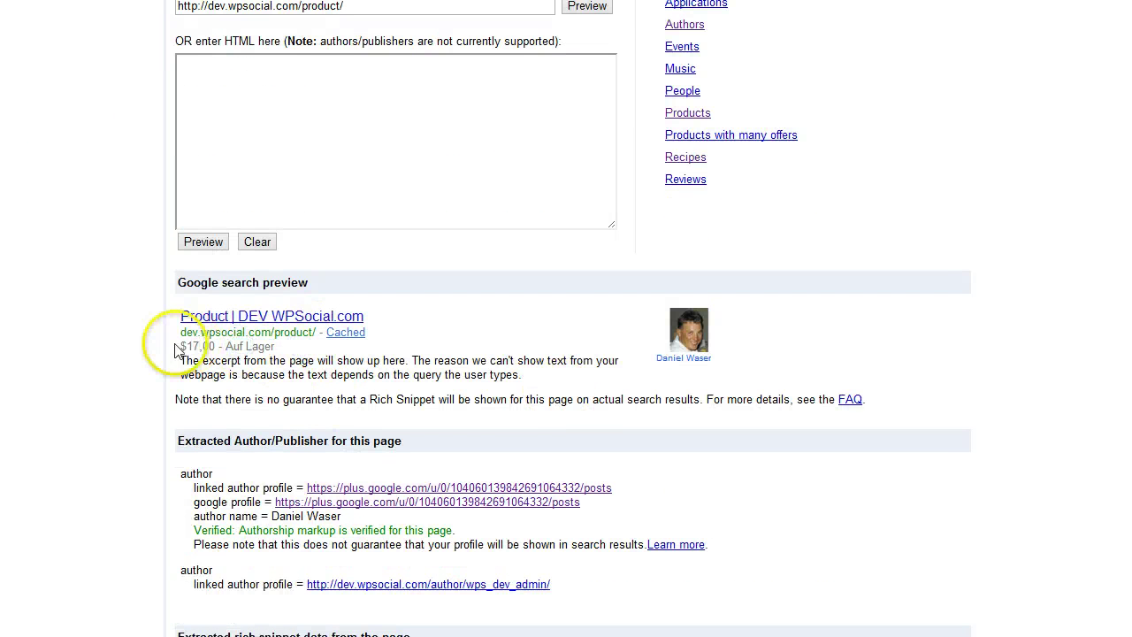
{"action": "scroll", "coordinate": [442, 342], "scroll_direction": "down", "scroll_amount": 5}
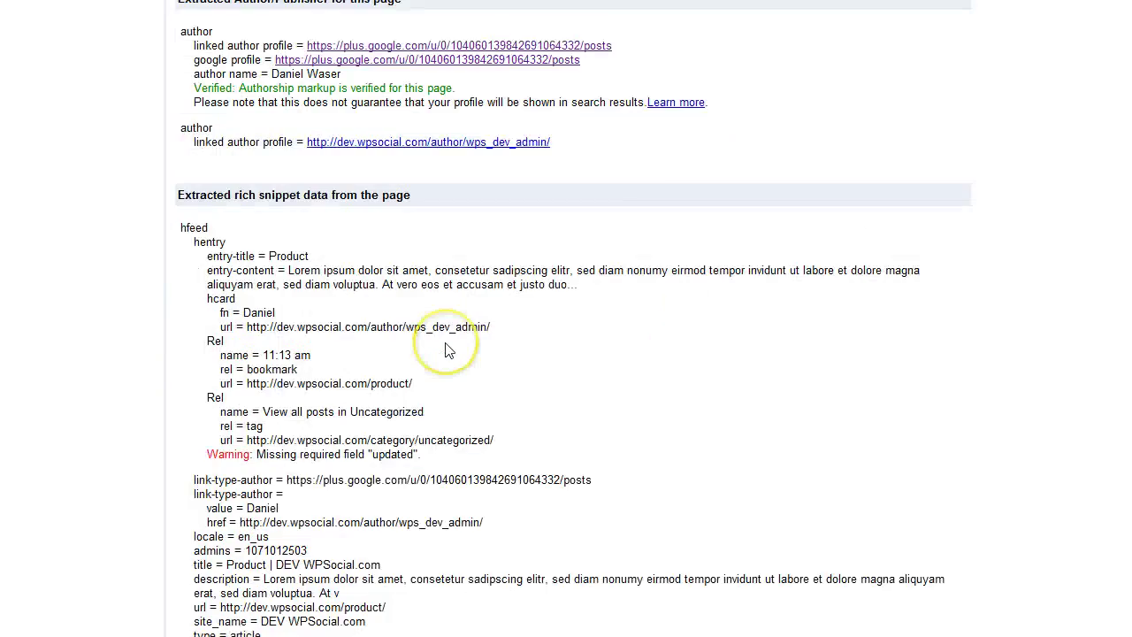
{"action": "scroll", "coordinate": [444, 345], "scroll_direction": "up", "scroll_amount": 4}
{"action": "scroll", "coordinate": [444, 342], "scroll_direction": "up", "scroll_amount": 1}
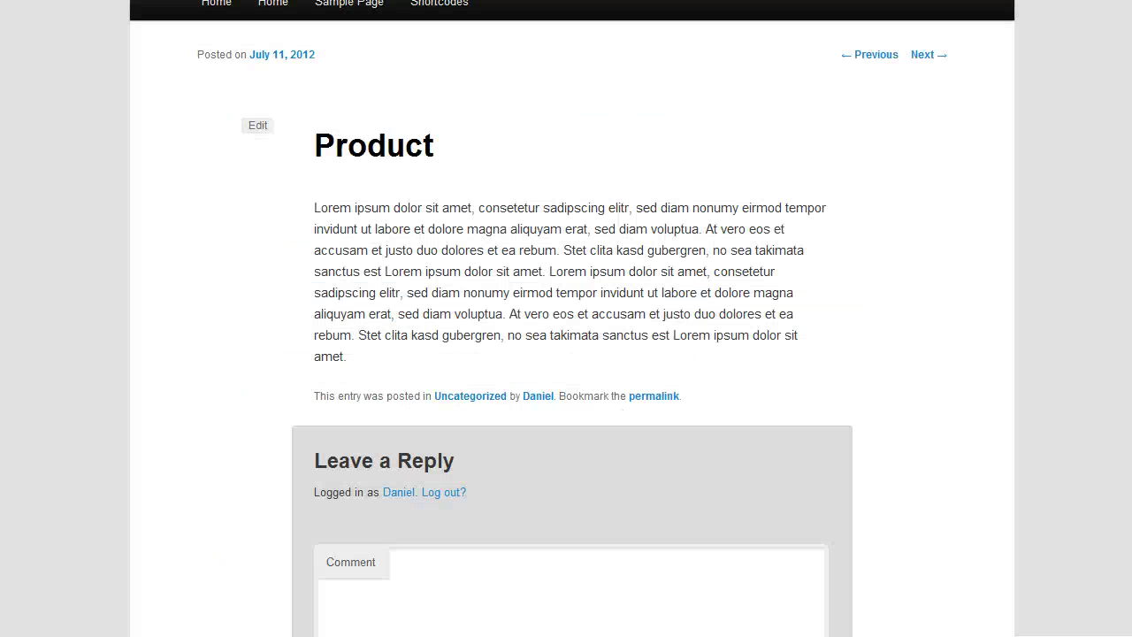
Return to the site, open the Recipe post that precedes the Product post and view its recipe details.
{"action": "left_click", "coordinate": [871, 55]}
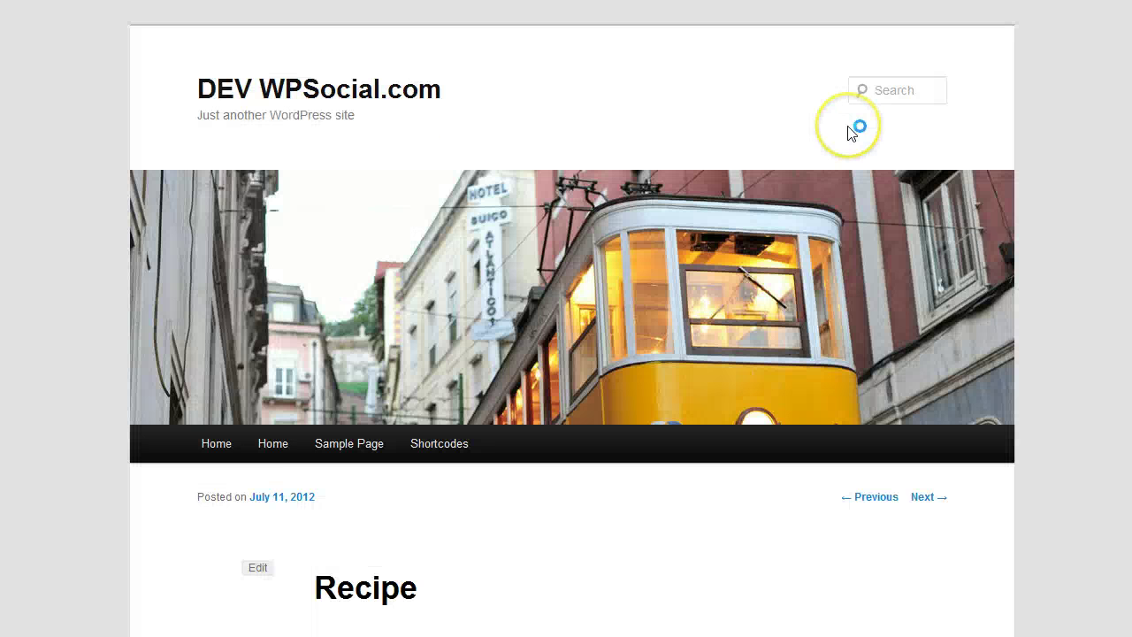
{"action": "scroll", "coordinate": [850, 132], "scroll_direction": "down", "scroll_amount": 6}
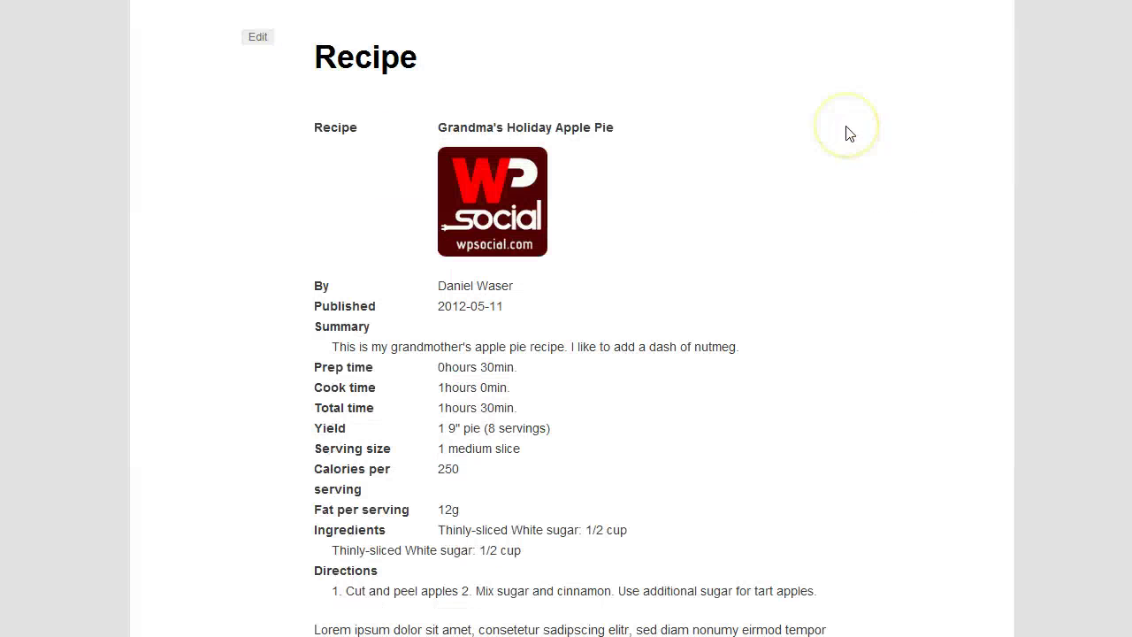
{"action": "scroll", "coordinate": [730, 316], "scroll_direction": "down", "scroll_amount": 1}
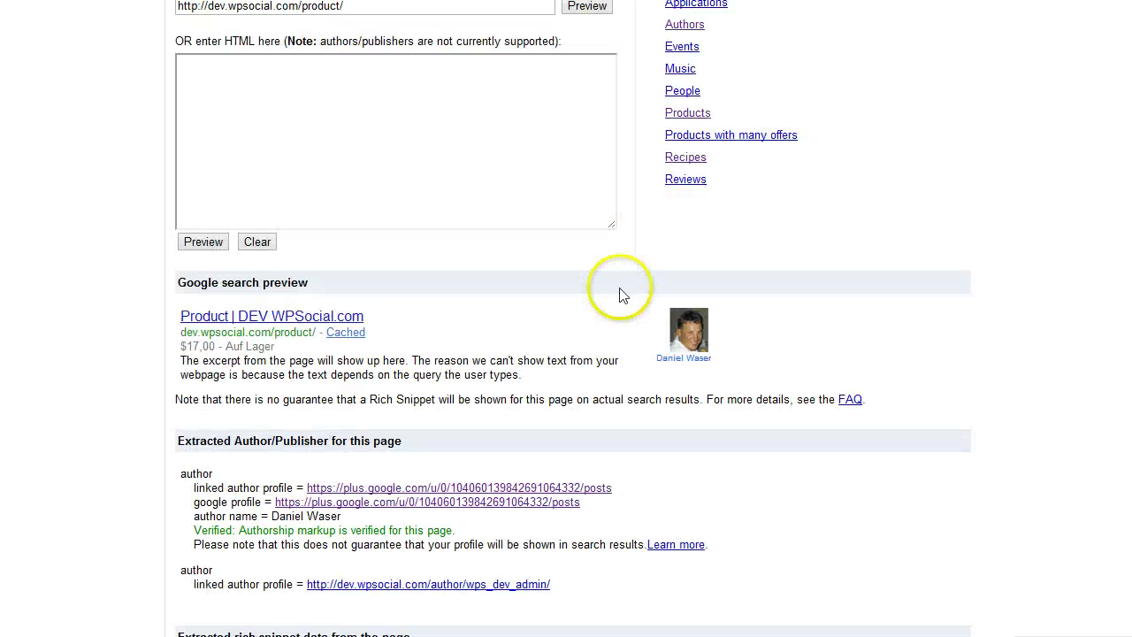
{"action": "scroll", "coordinate": [619, 291], "scroll_direction": "up", "scroll_amount": 3}
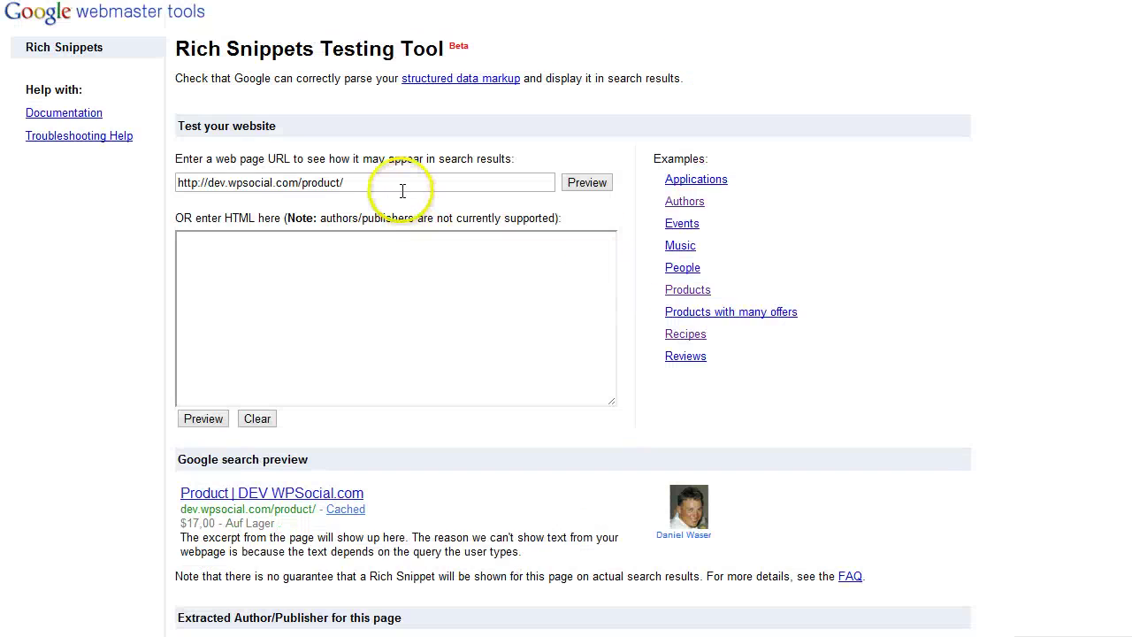
{"action": "left_click_drag", "start_coordinate": [397, 182], "coordinate": [177, 184]}
{"action": "type", "text": "http://dev.wpsocial.com/recipe/"}
{"action": "left_click", "coordinate": [587, 184]}
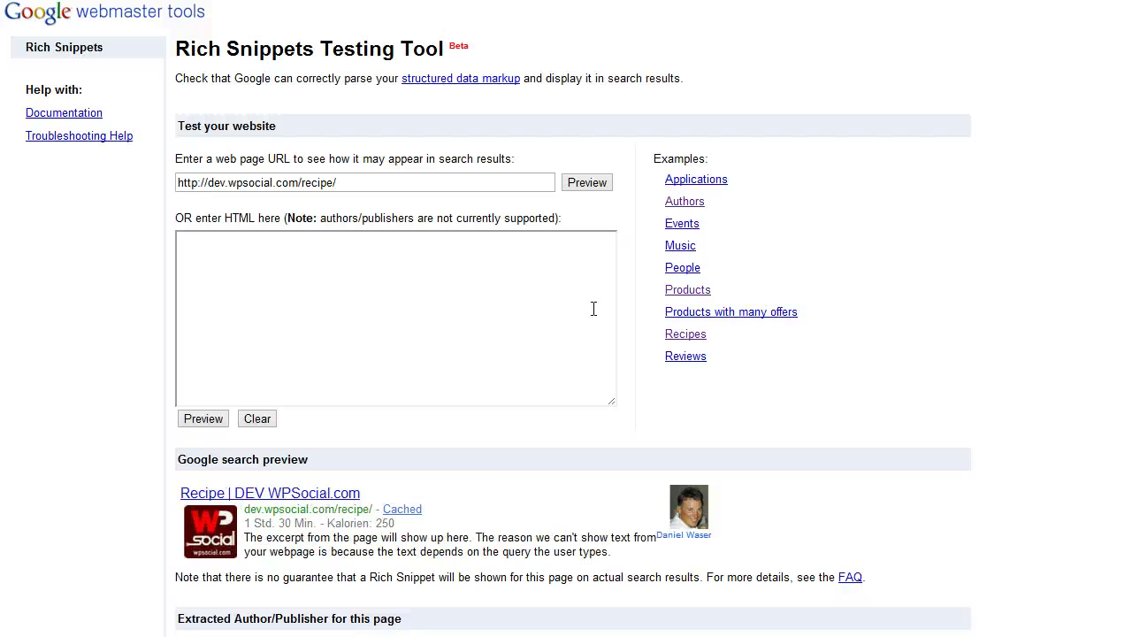
Examine the Recipe page's search preview and extracted data, highlighting the recipe name and the calories entry.
{"action": "scroll", "coordinate": [594, 309], "scroll_direction": "down", "scroll_amount": 2}
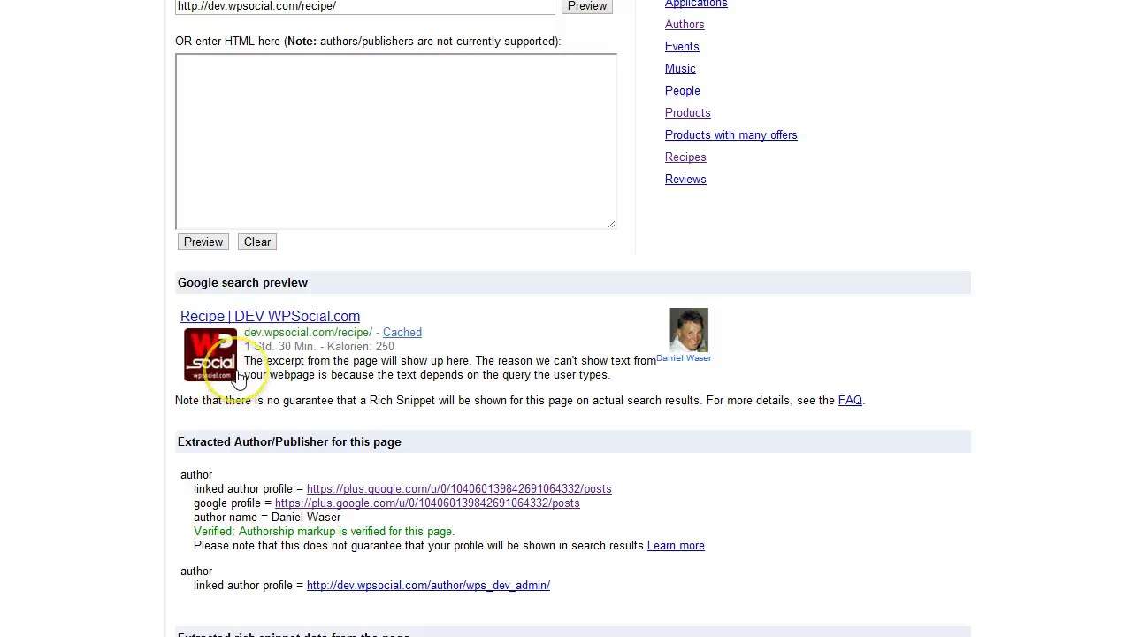
{"action": "left_click", "coordinate": [309, 346]}
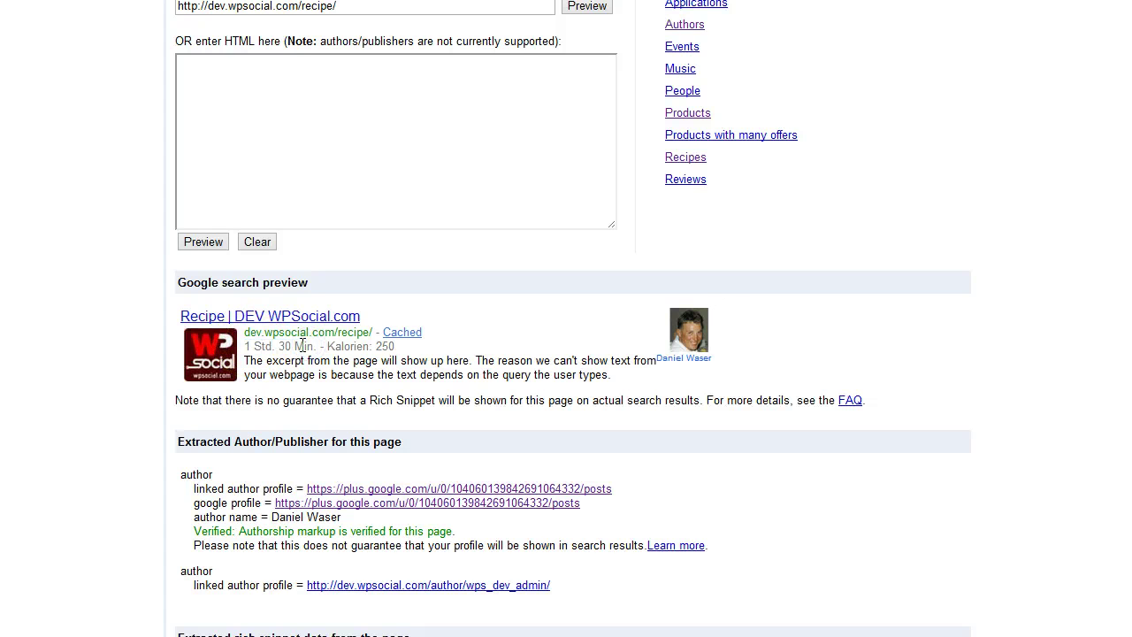
{"action": "scroll", "coordinate": [301, 345], "scroll_direction": "down", "scroll_amount": 2}
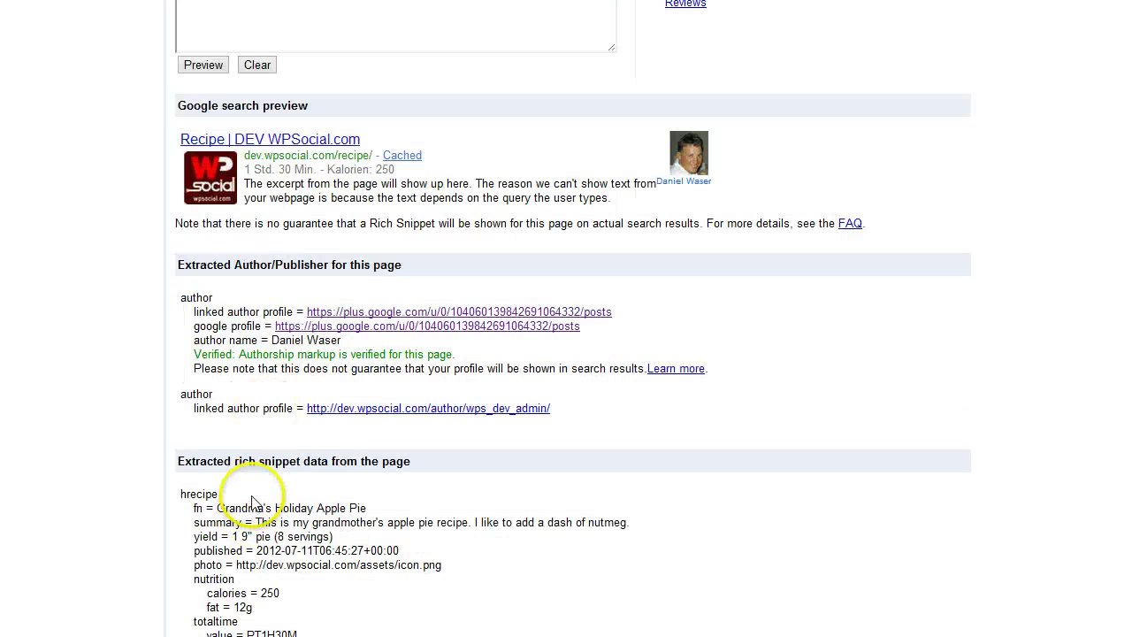
{"action": "left_click_drag", "start_coordinate": [218, 509], "coordinate": [354, 509]}
{"action": "left_click", "coordinate": [368, 508]}
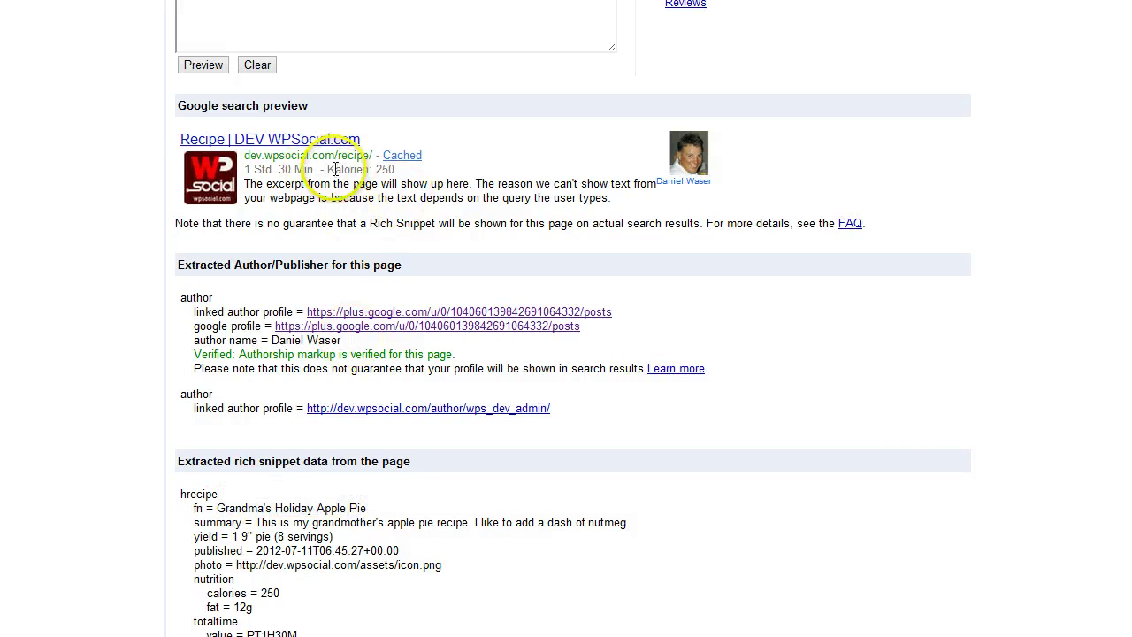
{"action": "left_click", "coordinate": [385, 169]}
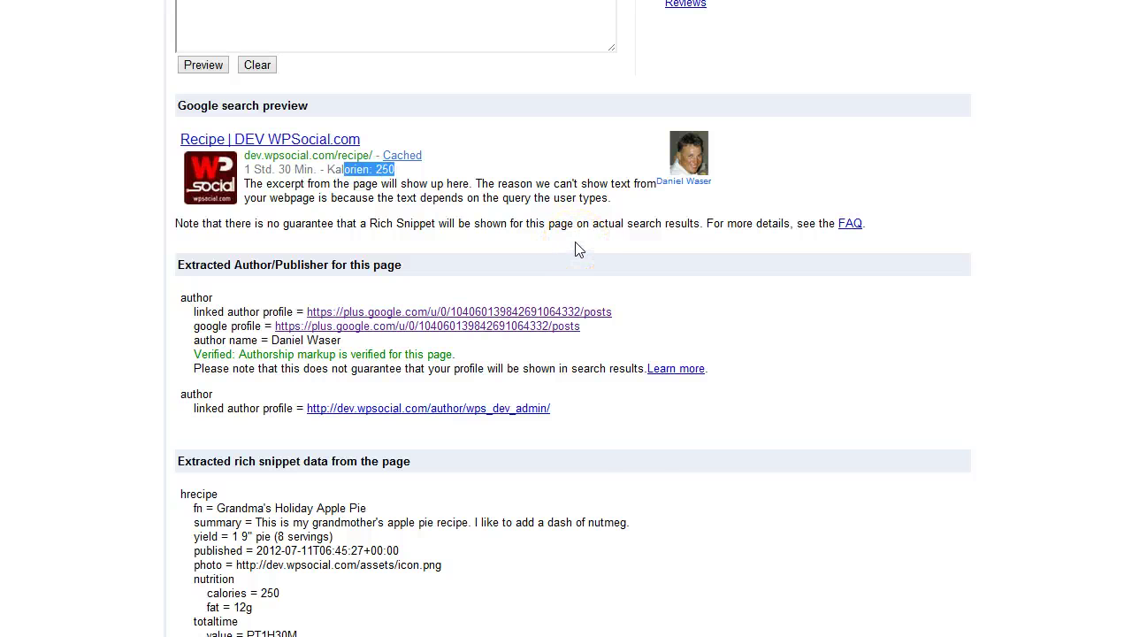
{"action": "scroll", "coordinate": [579, 249], "scroll_direction": "up", "scroll_amount": 1}
Return to the post editor and look through the SEO Booster's Videos, Software and Recipes snippet forms.
{"action": "scroll", "coordinate": [579, 250], "scroll_direction": "up", "scroll_amount": 3}
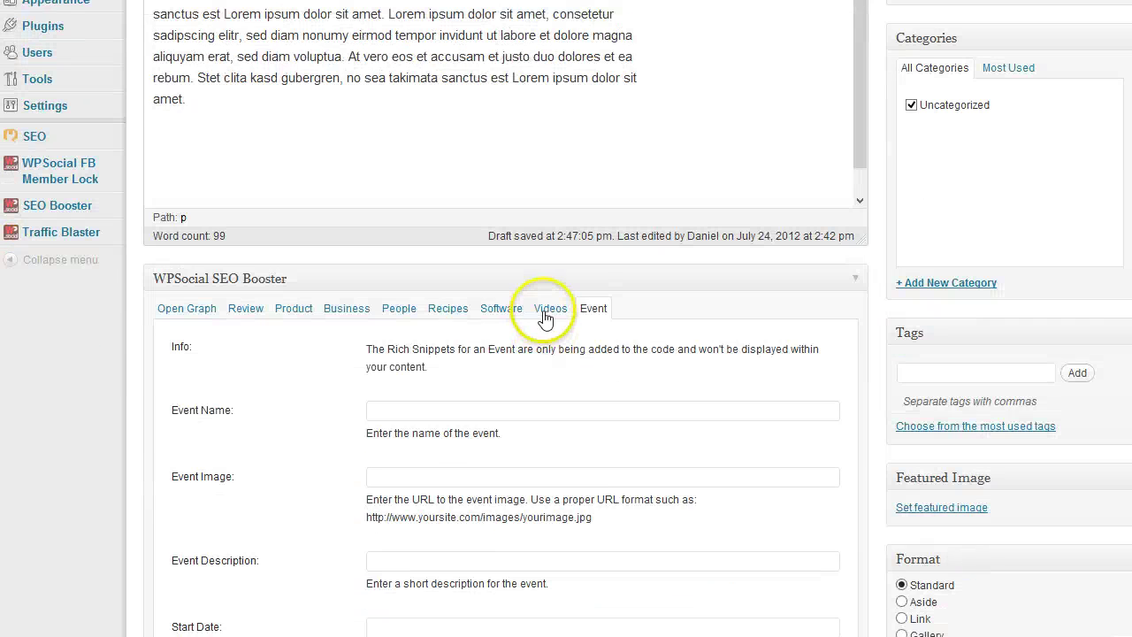
{"action": "left_click", "coordinate": [548, 307]}
{"action": "left_click", "coordinate": [491, 308]}
{"action": "left_click", "coordinate": [442, 309]}
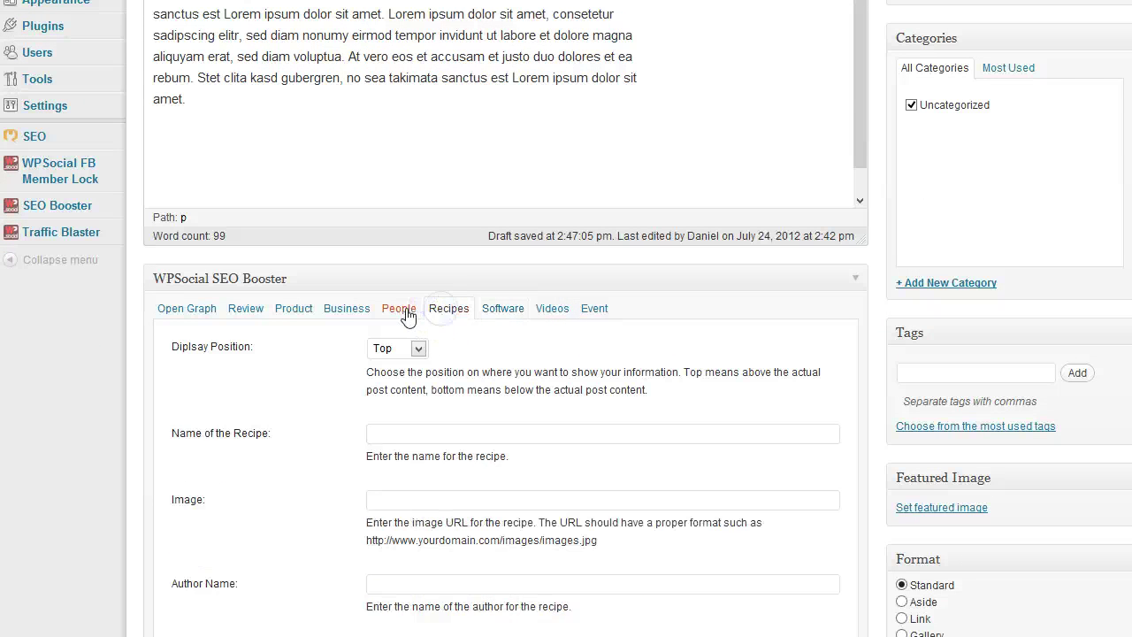
Open the SEO Booster's People snippet form, review its fields and return to the beginning of the post.
{"action": "left_click", "coordinate": [402, 308]}
{"action": "scroll", "coordinate": [334, 389], "scroll_direction": "down", "scroll_amount": 1}
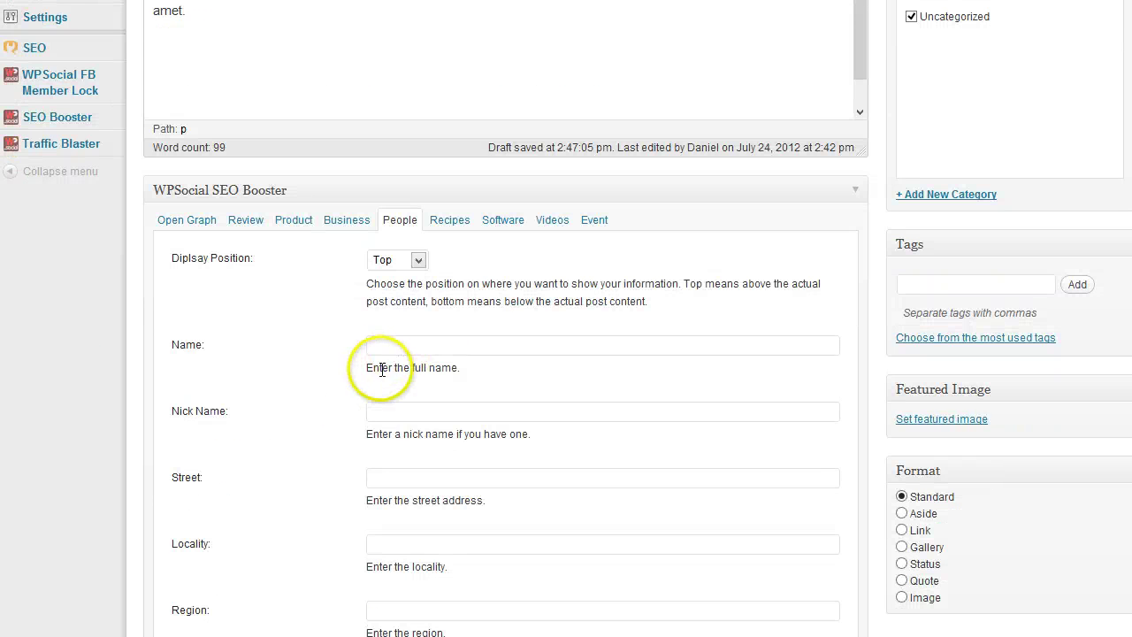
{"action": "scroll", "coordinate": [341, 369], "scroll_direction": "down", "scroll_amount": 5}
{"action": "scroll", "coordinate": [343, 367], "scroll_direction": "up", "scroll_amount": 7}
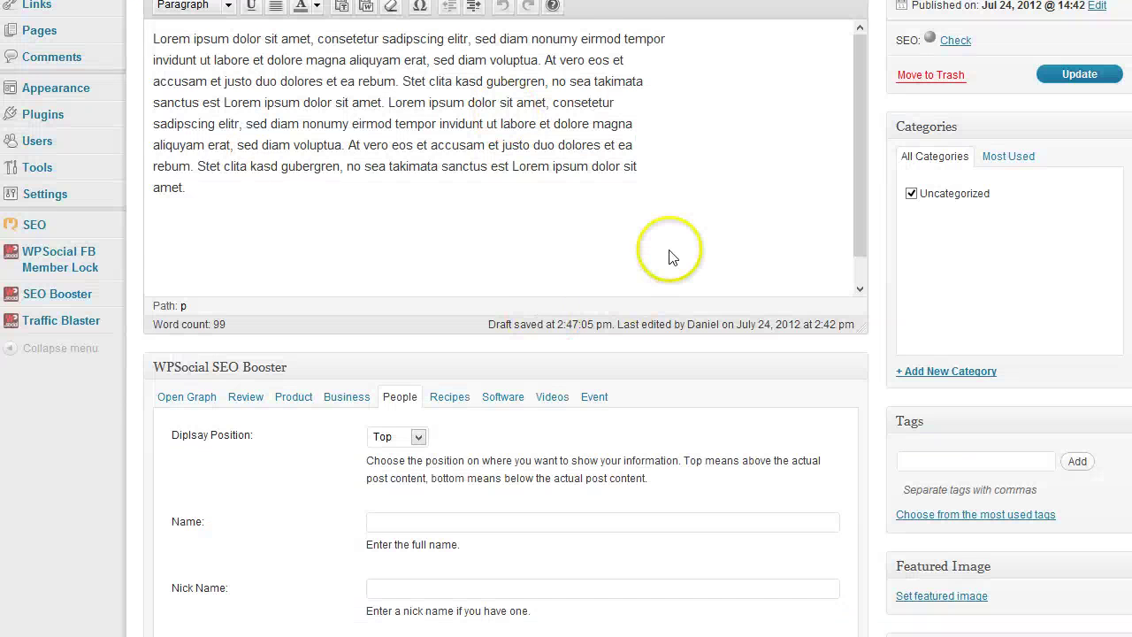
{"action": "scroll", "coordinate": [664, 253], "scroll_direction": "up", "scroll_amount": 2}
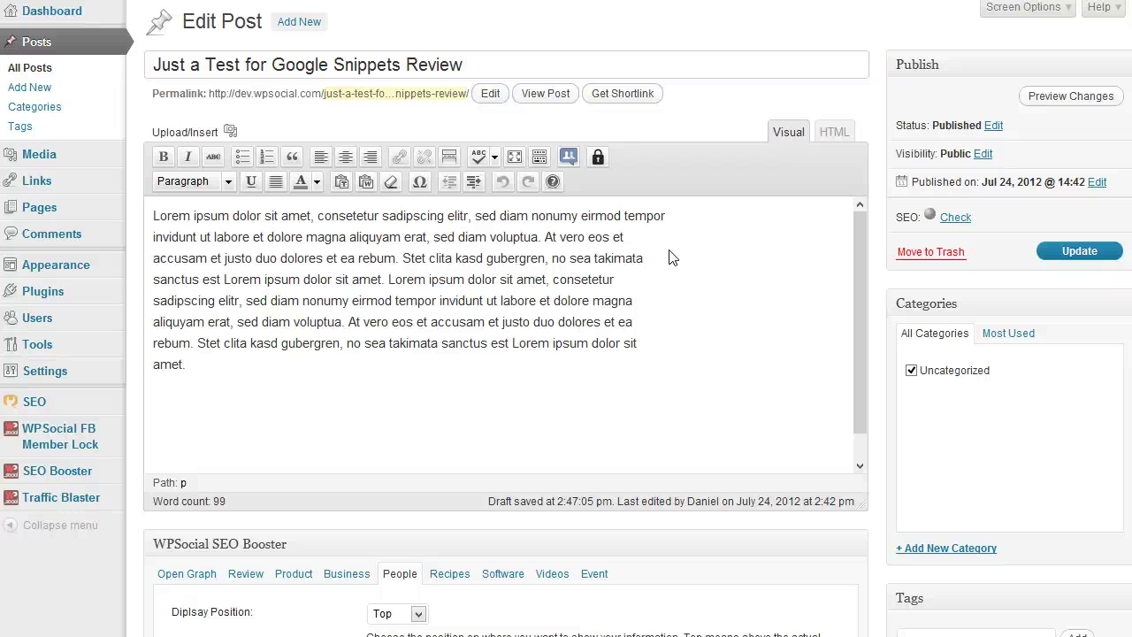
{"action": "left_click", "coordinate": [698, 298]}
{"action": "left_click", "coordinate": [379, 608]}
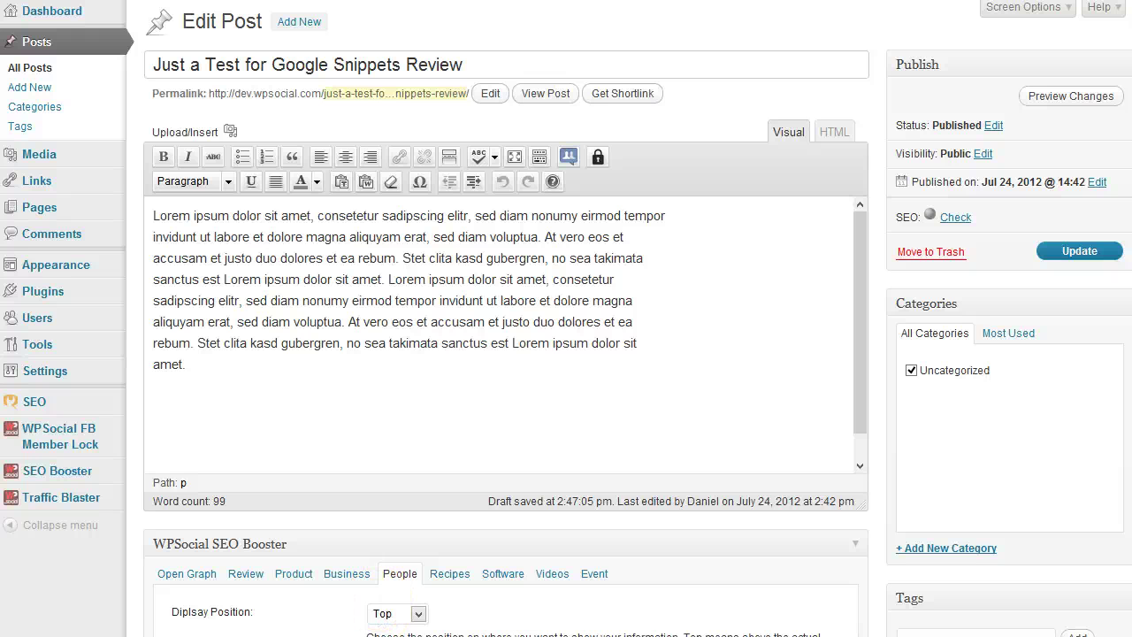